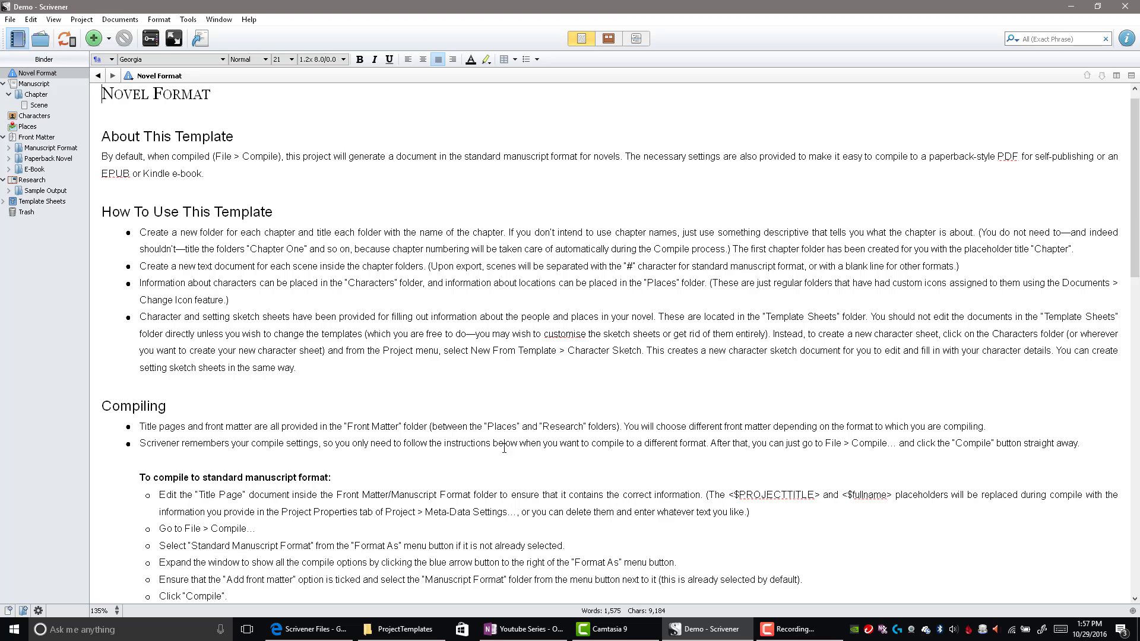
Step: View the Scrivener Files folder on Google Drive in the browser and locate the downloaded CreateNowSleepLater files on the desktop
{"action": "left_click", "coordinate": [309, 629]}
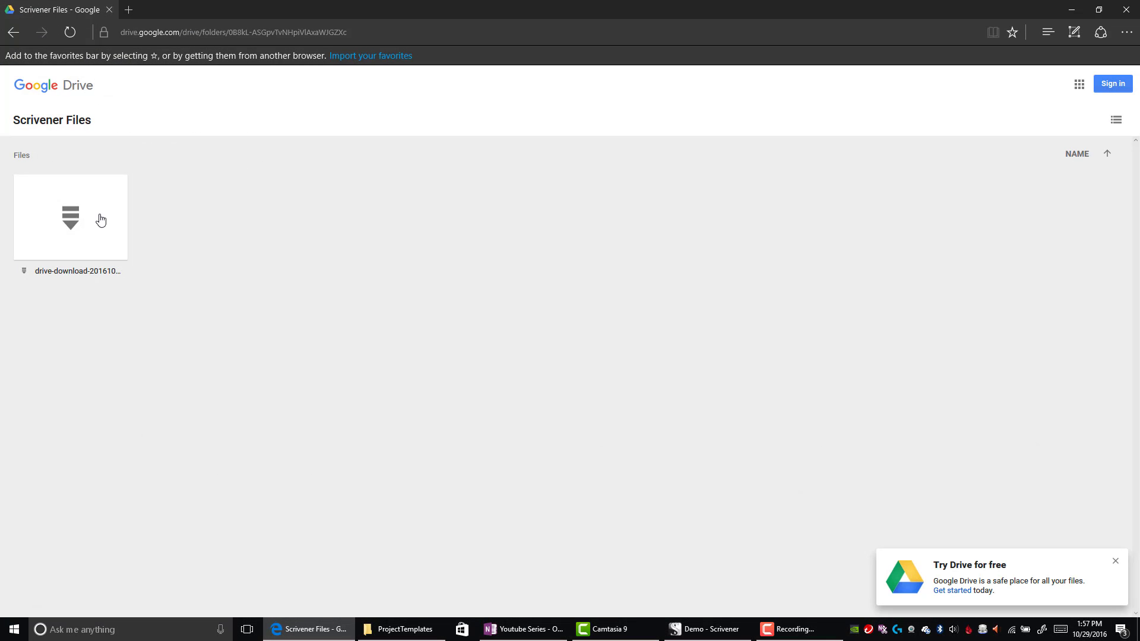
{"action": "mouse_move", "coordinate": [79, 224]}
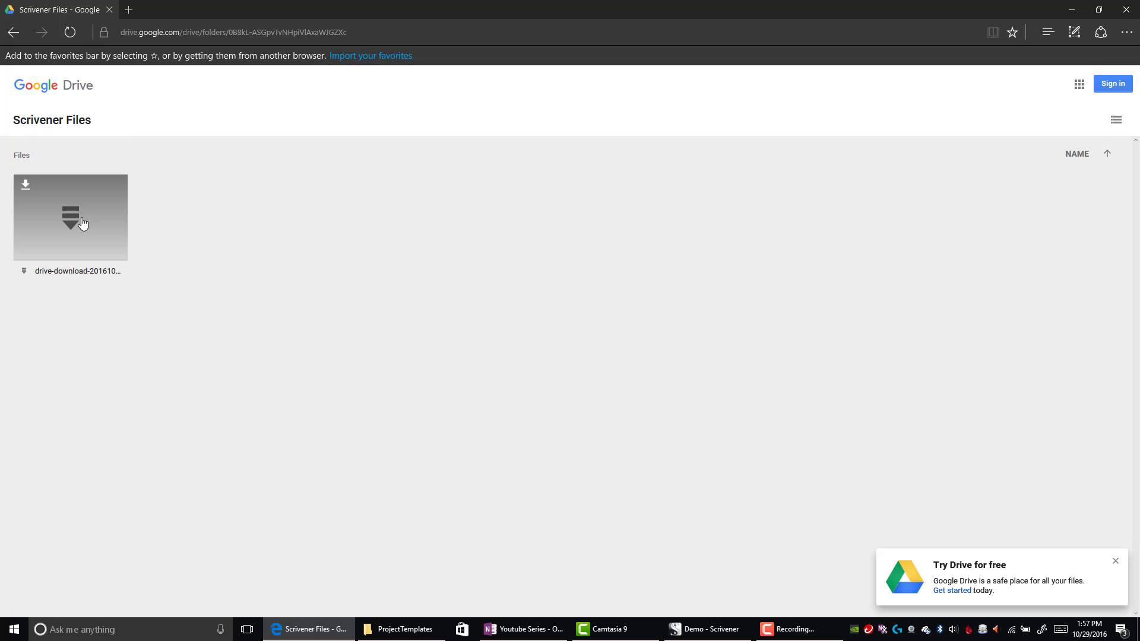
{"action": "left_click", "coordinate": [1072, 9]}
{"action": "left_click", "coordinate": [1071, 6]}
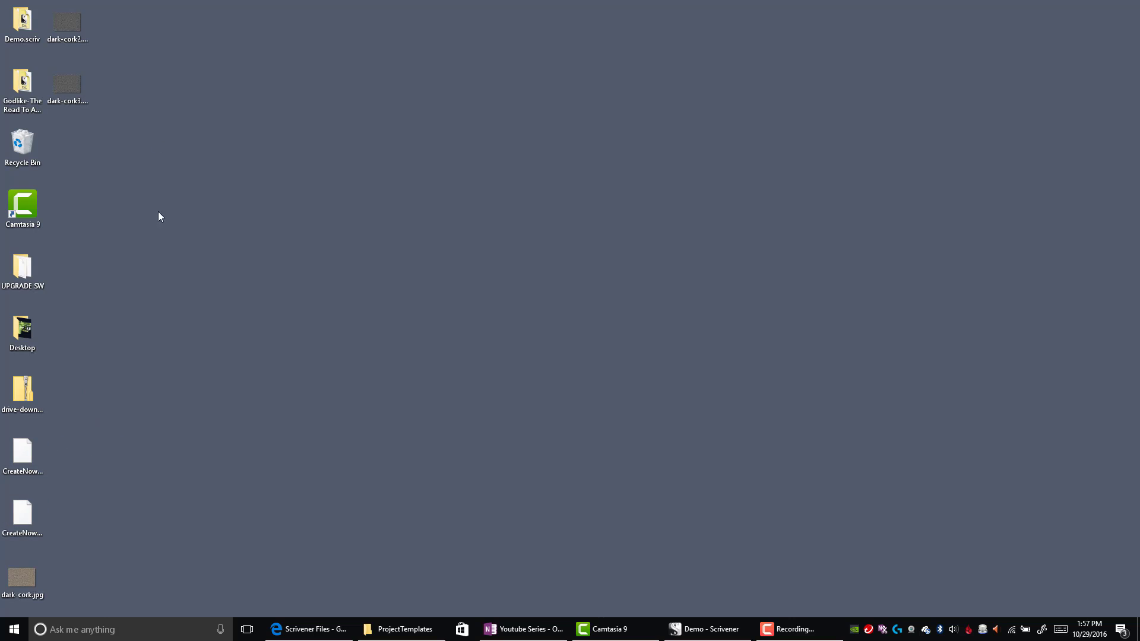
{"action": "left_click", "coordinate": [19, 464]}
{"action": "left_click", "coordinate": [24, 516]}
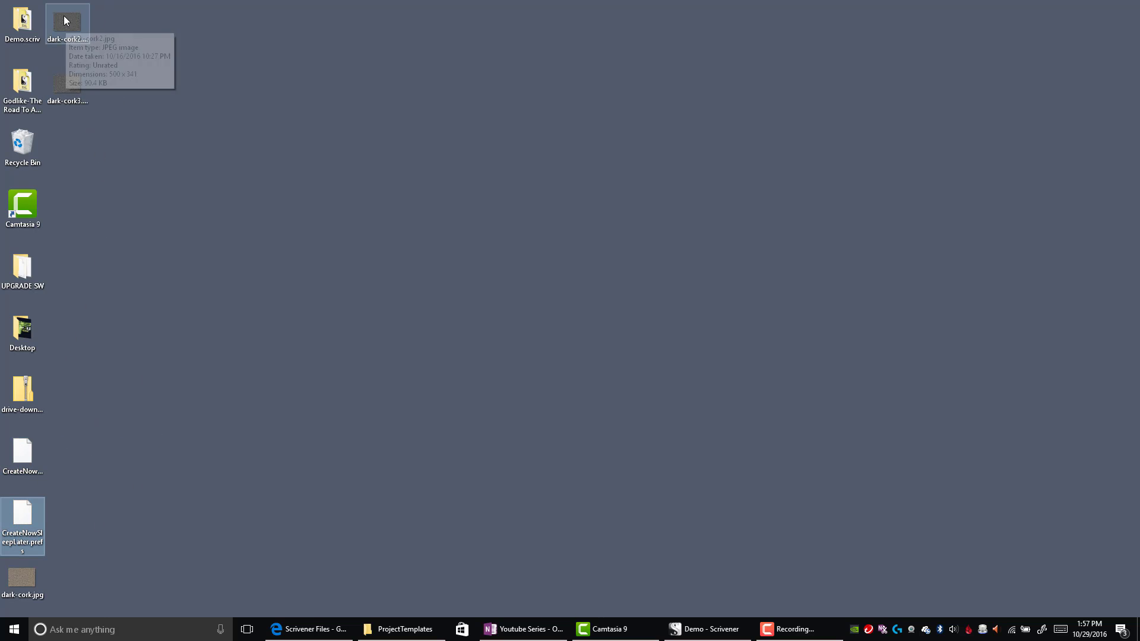
Step: Switch to Scrivener, then load and apply the preferences file CreateNowSleepLater.prefs from the desktop
{"action": "left_click", "coordinate": [713, 629]}
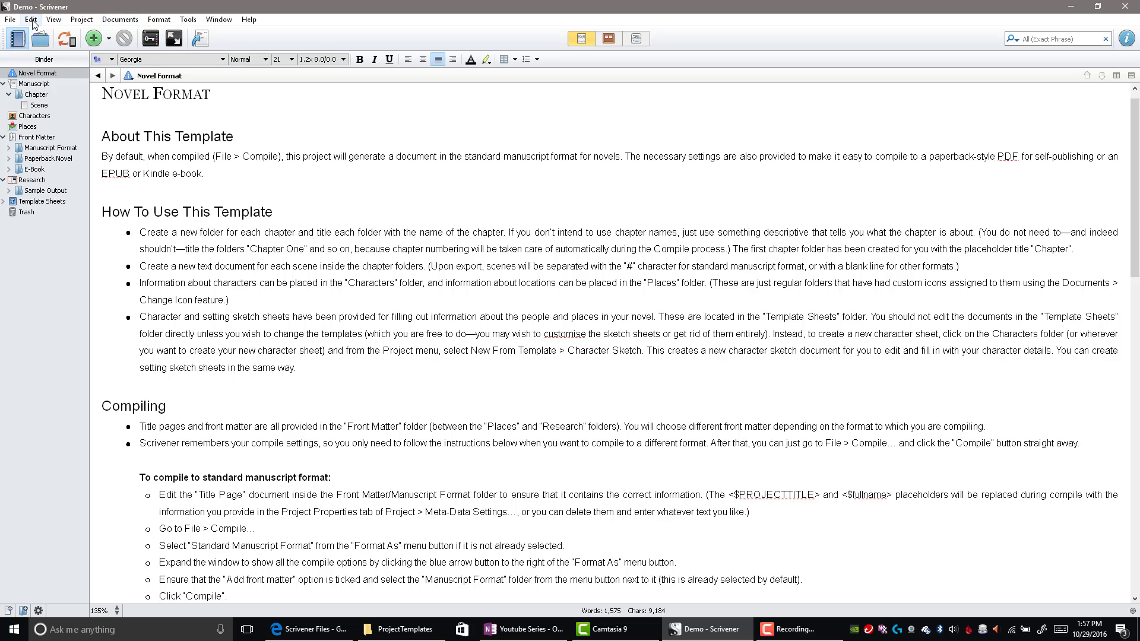
{"action": "left_click", "coordinate": [189, 19]}
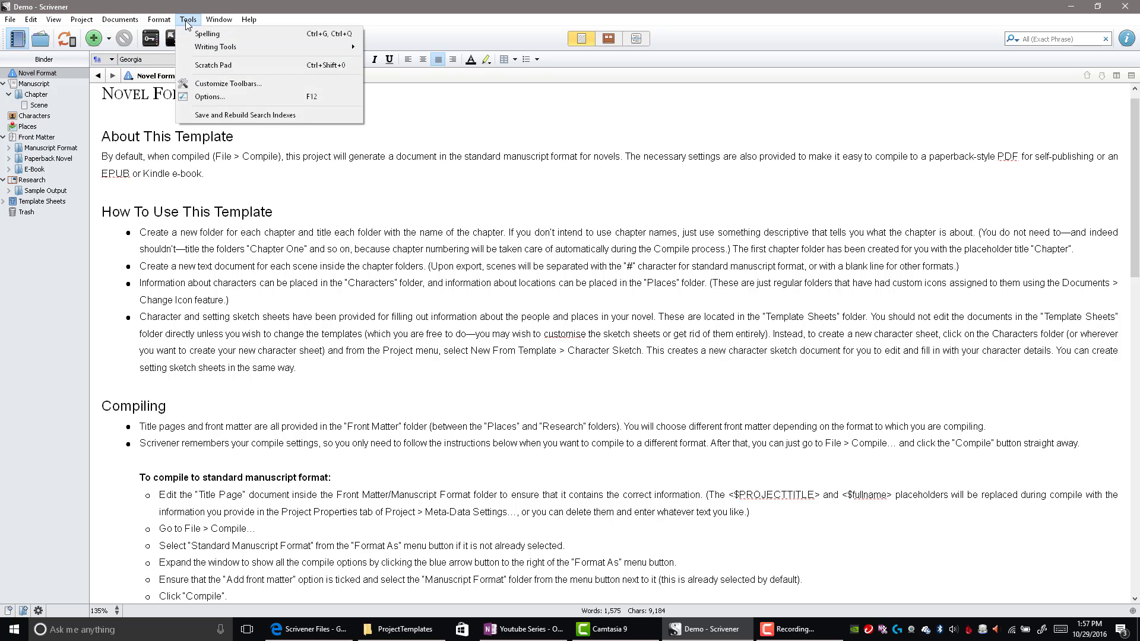
{"action": "left_click", "coordinate": [200, 97]}
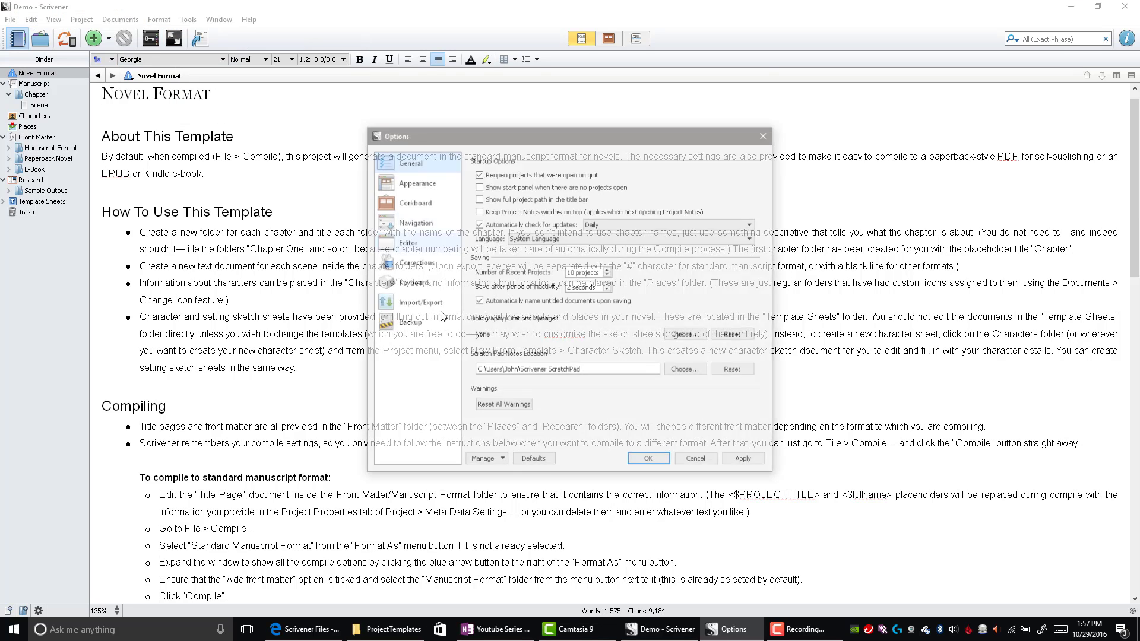
{"action": "left_click", "coordinate": [485, 461]}
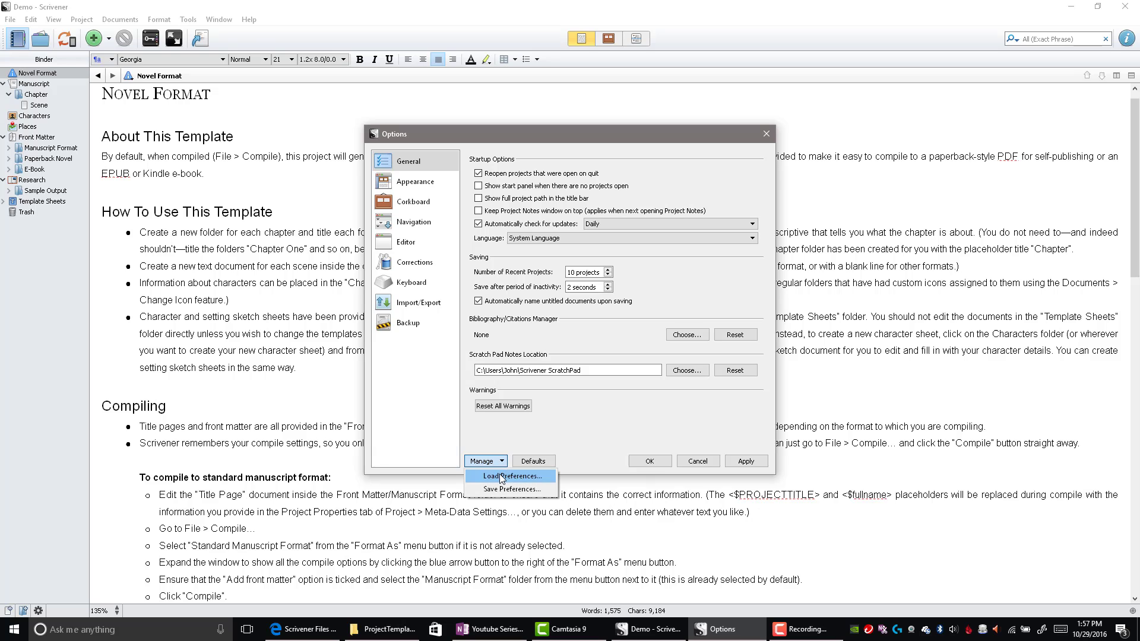
{"action": "left_click", "coordinate": [500, 476]}
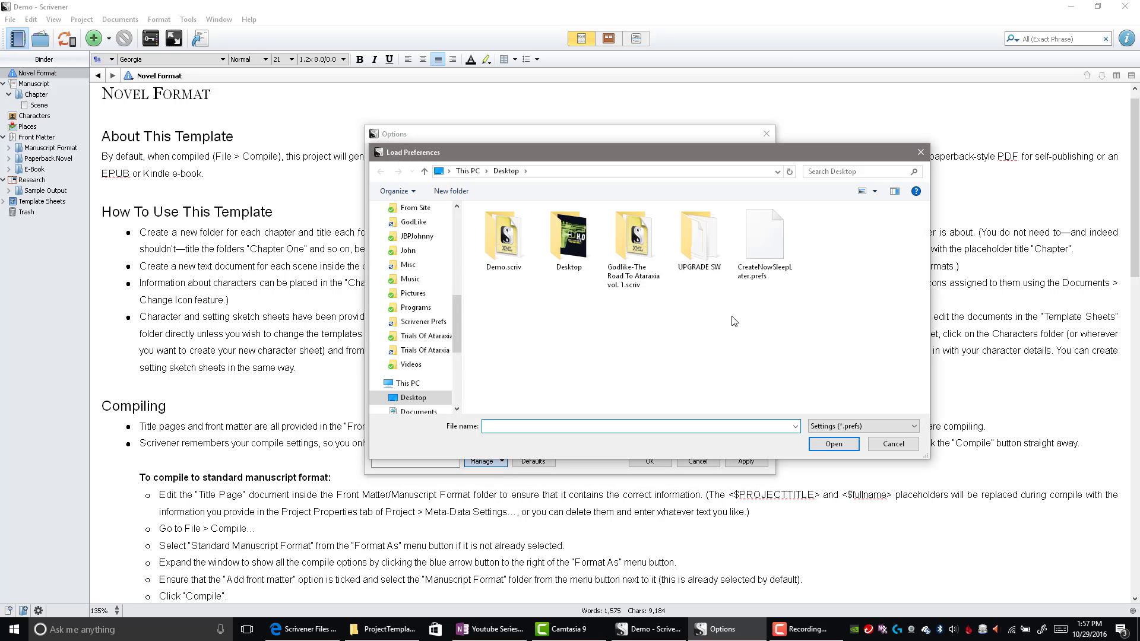
{"action": "left_click", "coordinate": [770, 250]}
{"action": "left_click", "coordinate": [833, 445]}
{"action": "left_click", "coordinate": [746, 462]}
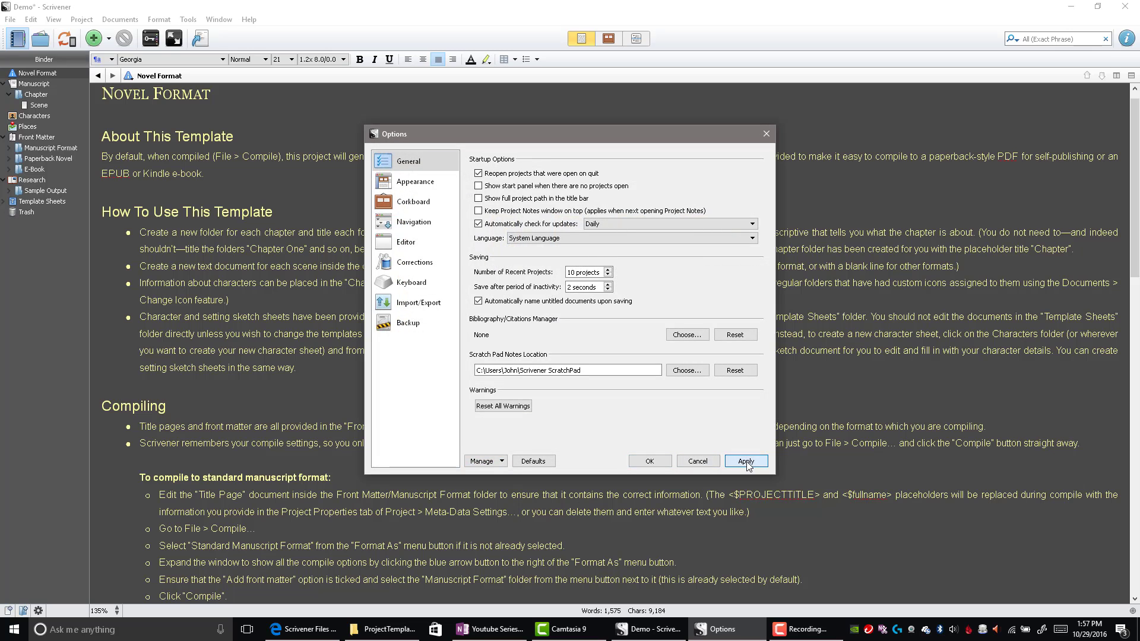
{"action": "left_click", "coordinate": [649, 462]}
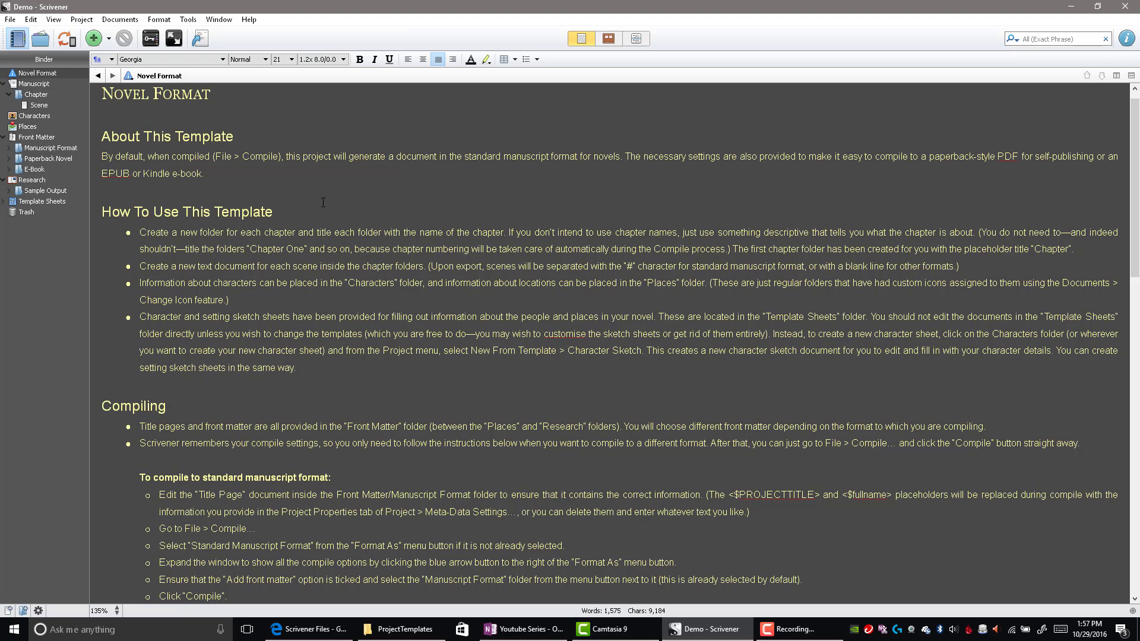
Step: Import the project template CreateNowSleepLater.com.scrivtemplate from the desktop into the new project templates
{"action": "left_click", "coordinate": [9, 21]}
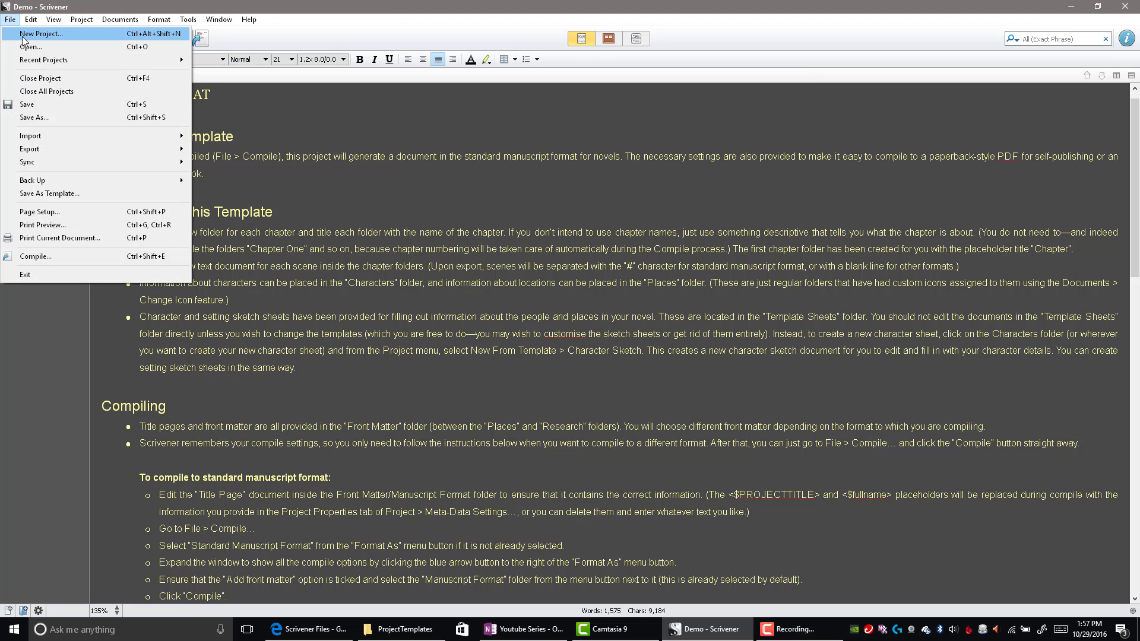
{"action": "left_click", "coordinate": [22, 38]}
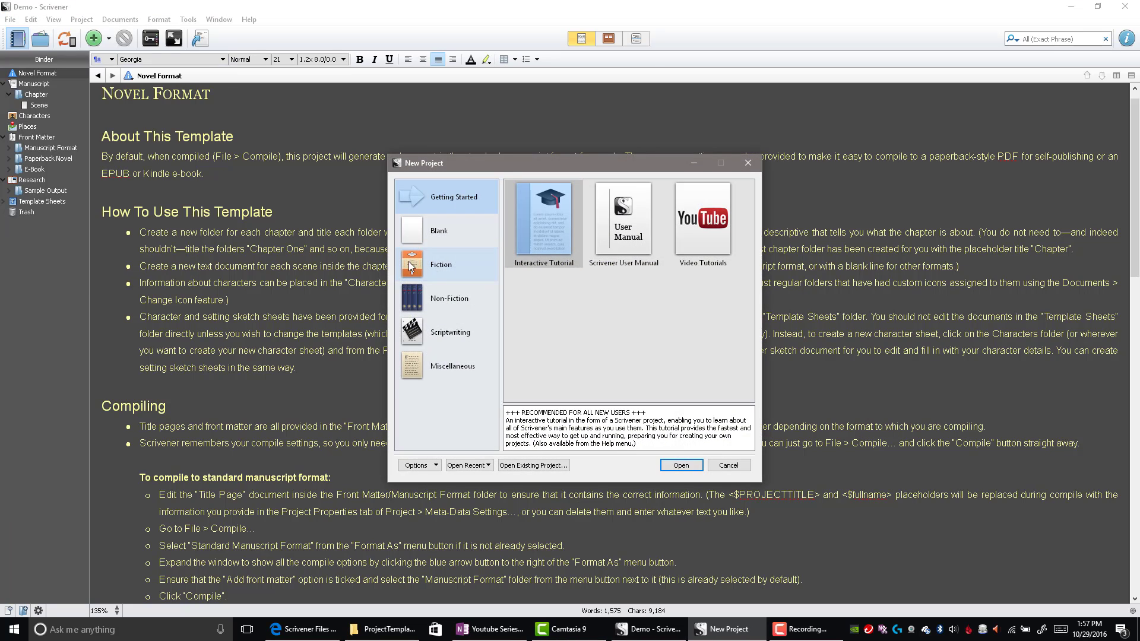
{"action": "left_click", "coordinate": [436, 466]}
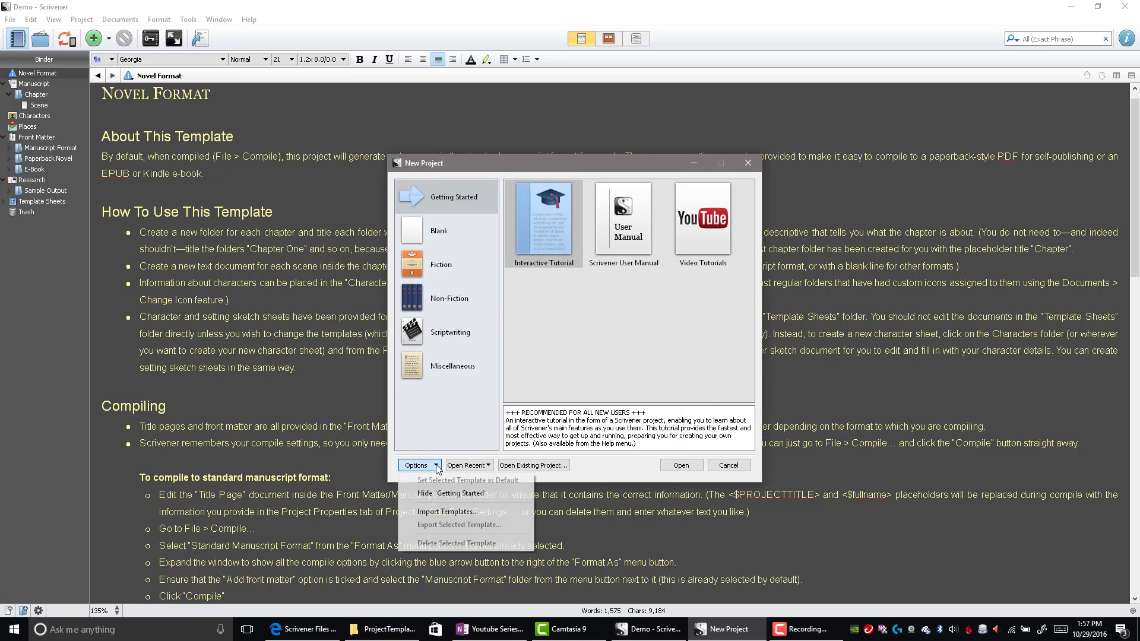
{"action": "left_click", "coordinate": [439, 512]}
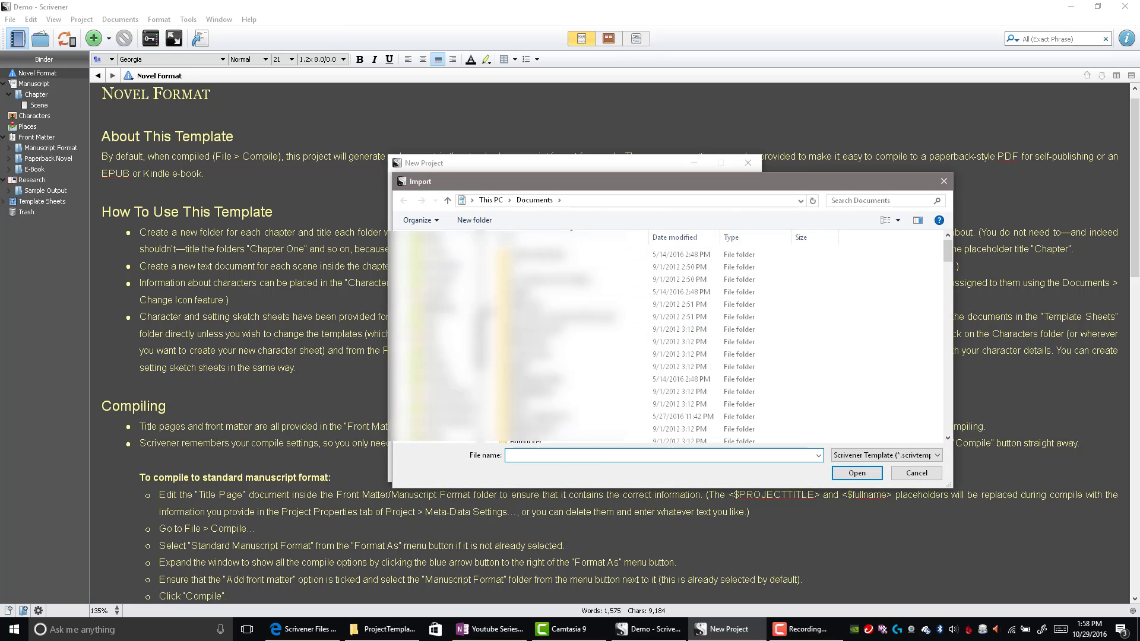
{"action": "left_click", "coordinate": [428, 275]}
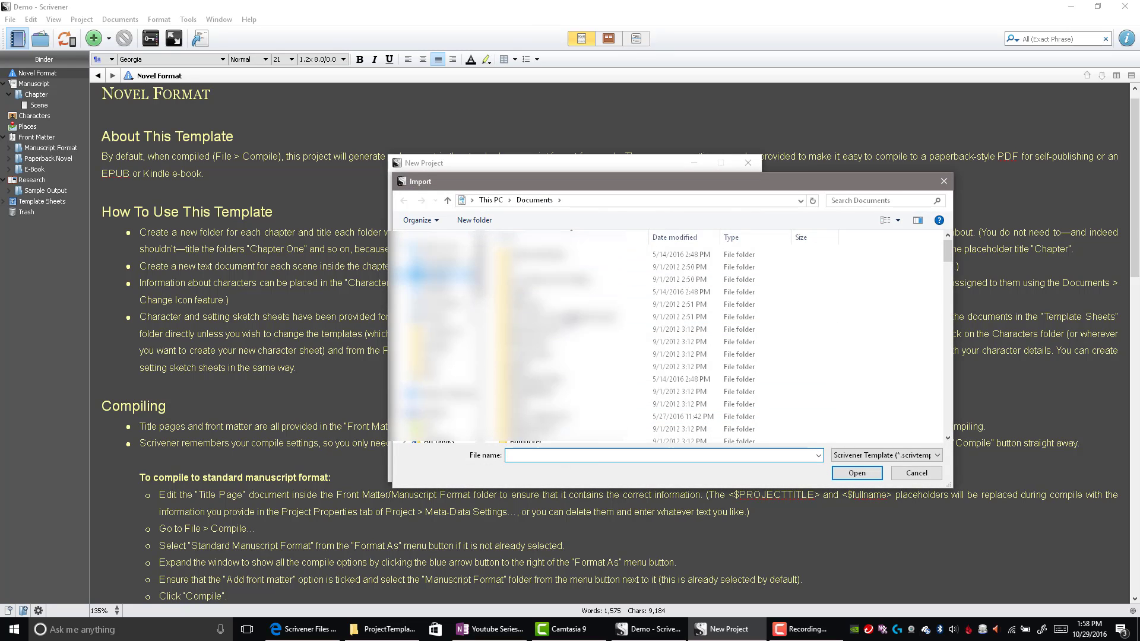
{"action": "left_click", "coordinate": [789, 279]}
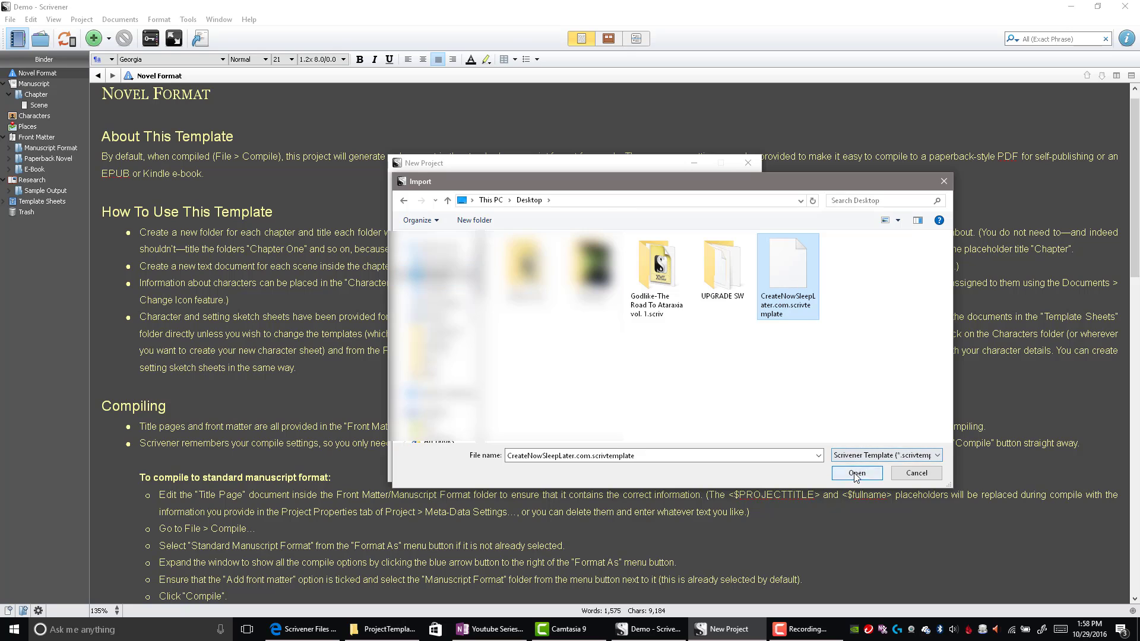
{"action": "left_click", "coordinate": [857, 474]}
Step: Create a new project named Demo2 on the desktop from the CreateNowSleepLater.com fiction template
{"action": "left_click", "coordinate": [620, 421]}
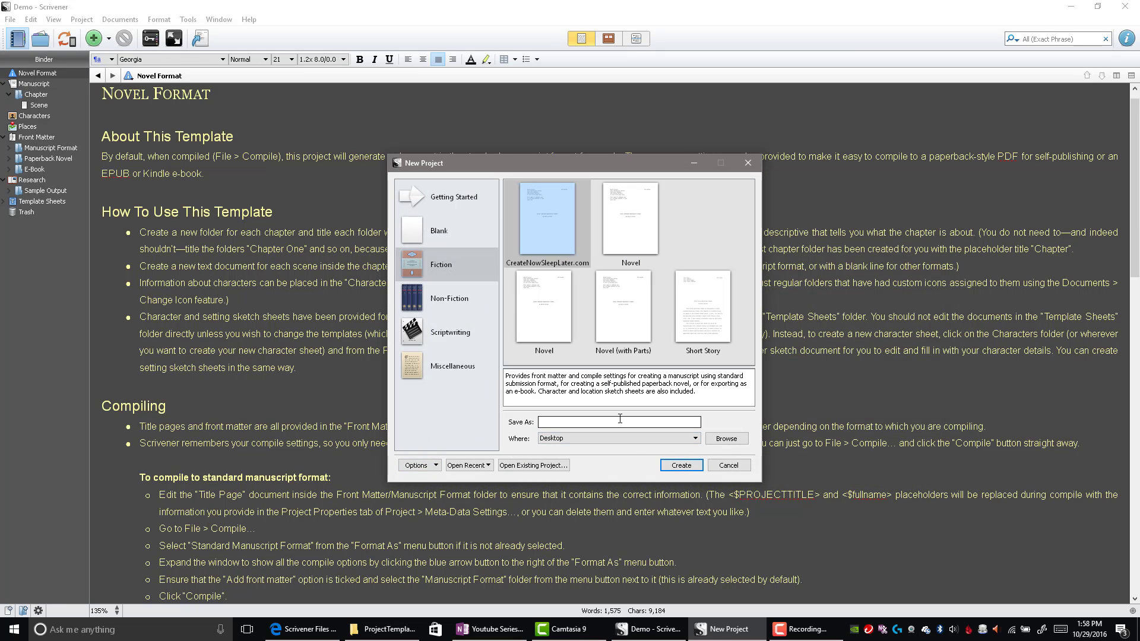
{"action": "type", "text": "Demo2"}
{"action": "left_click", "coordinate": [676, 466]}
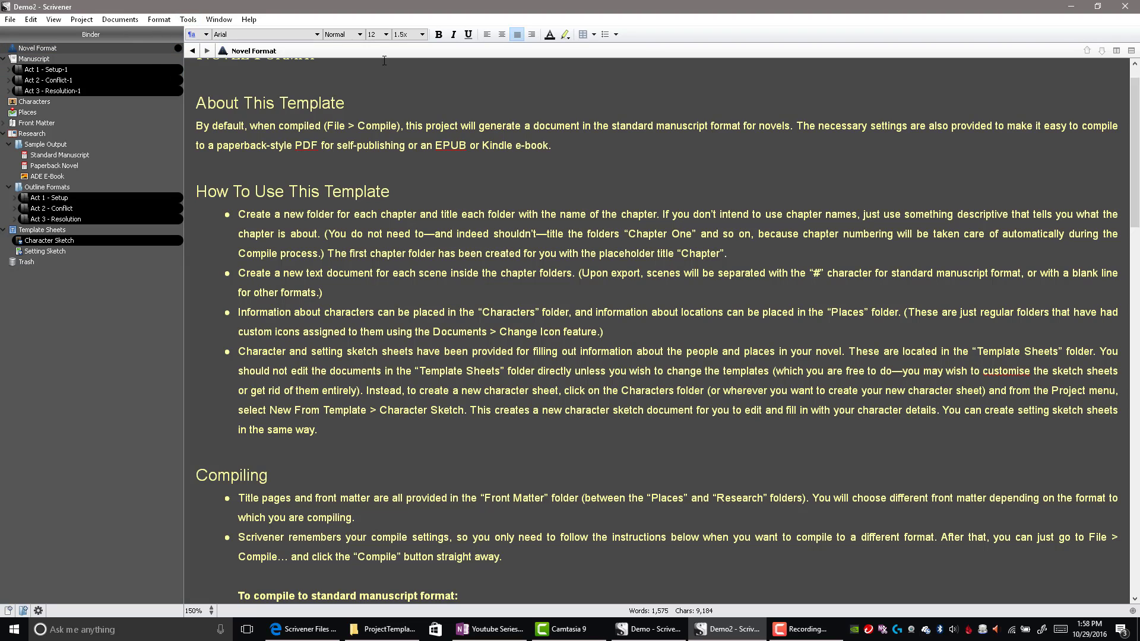
Step: Try the corkboard view and look through the expanded Act 1 - Setup-1 folder and the Manuscript folder in the binder
{"action": "left_click", "coordinate": [50, 22]}
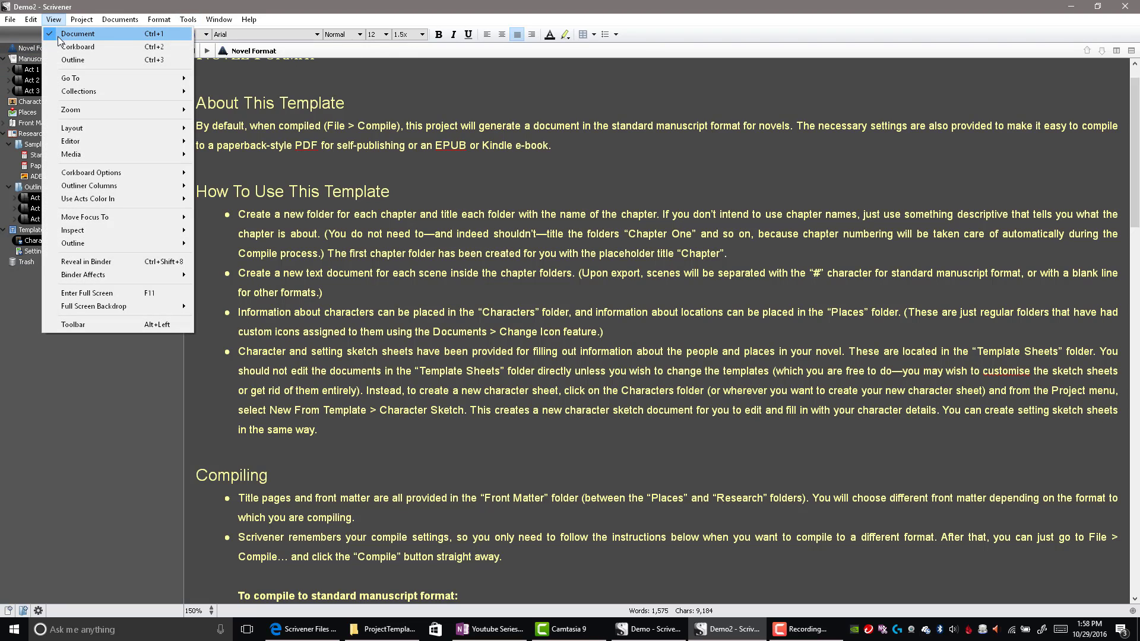
{"action": "left_click", "coordinate": [65, 47]}
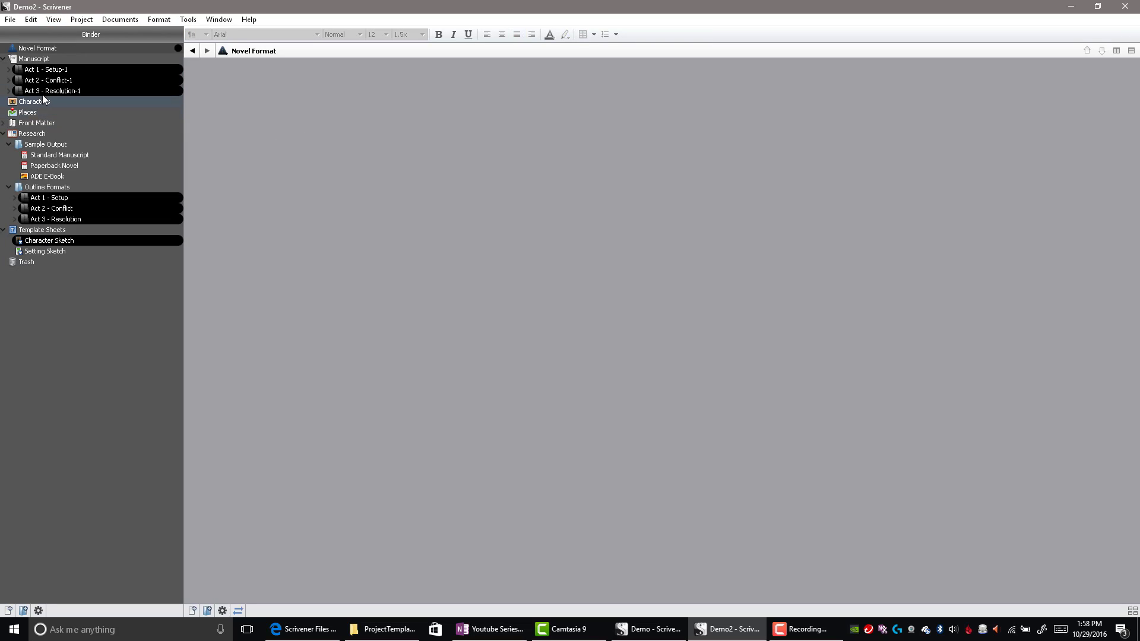
{"action": "left_click", "coordinate": [8, 70]}
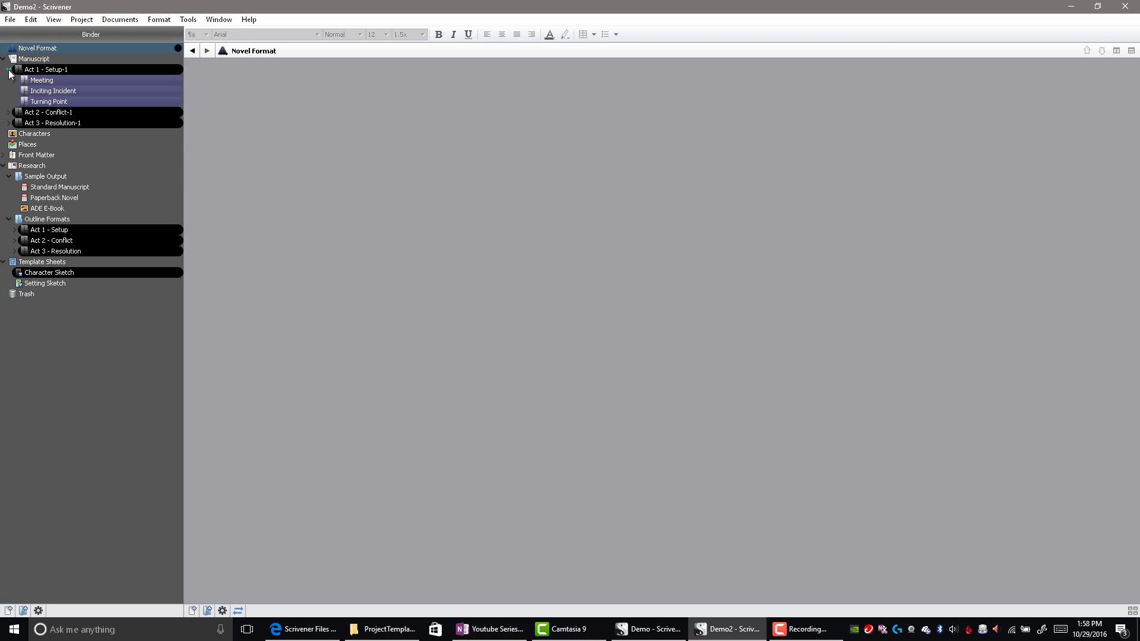
{"action": "left_click", "coordinate": [45, 70]}
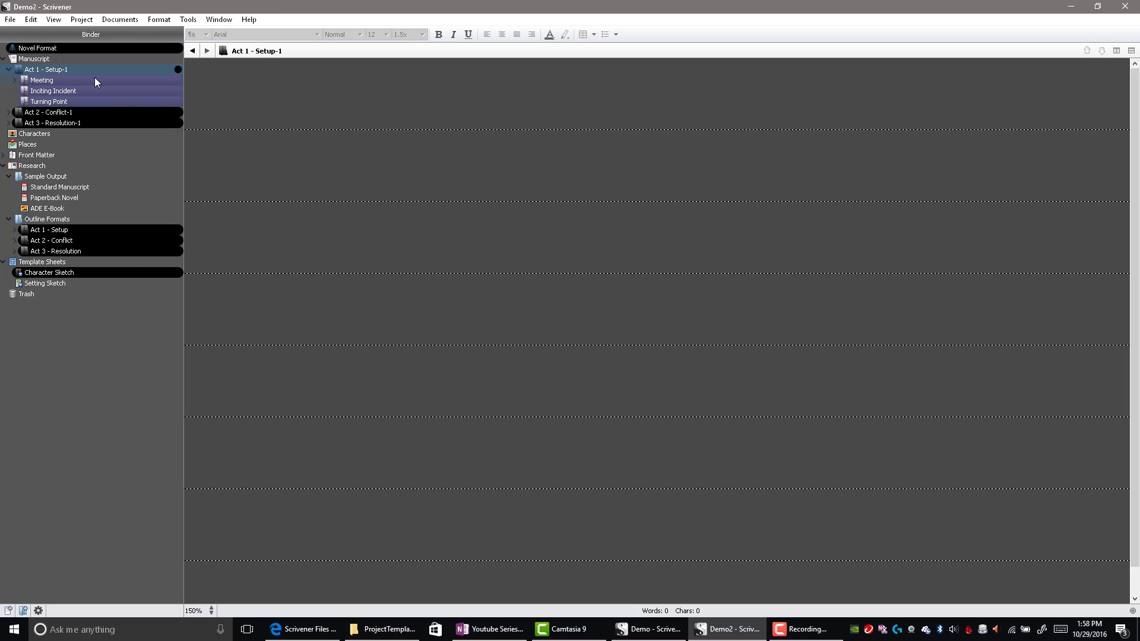
{"action": "left_click", "coordinate": [76, 58]}
{"action": "mouse_move", "coordinate": [76, 67]}
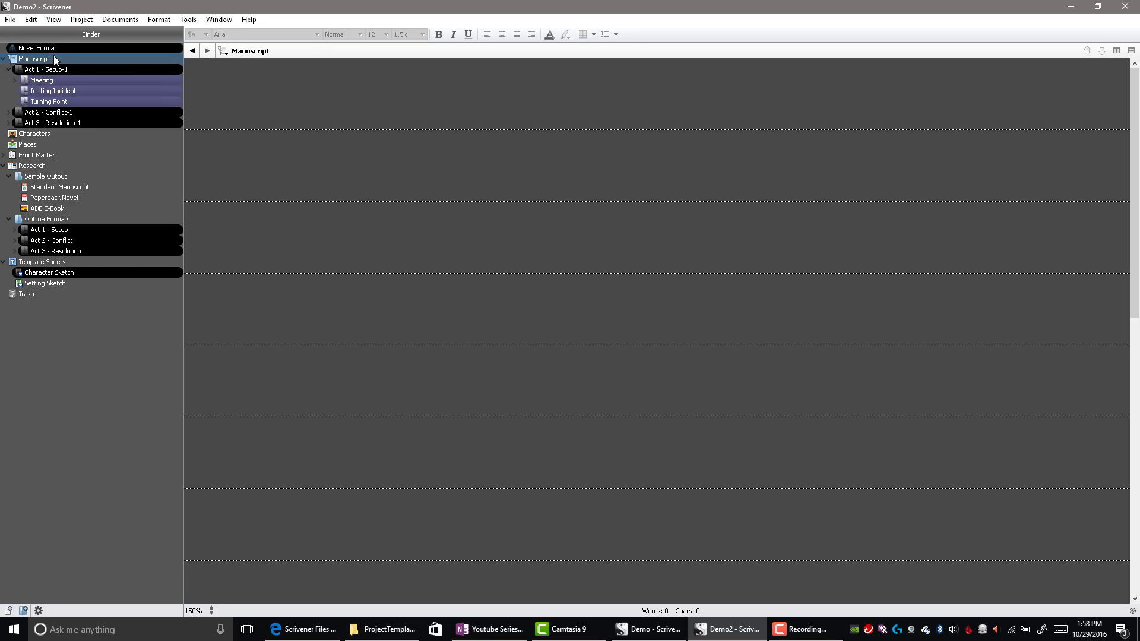
Step: Set the corkboard's custom background to dark-cork2.jpg from the Scrivener Prefs folder and apply it
{"action": "left_click", "coordinate": [188, 19]}
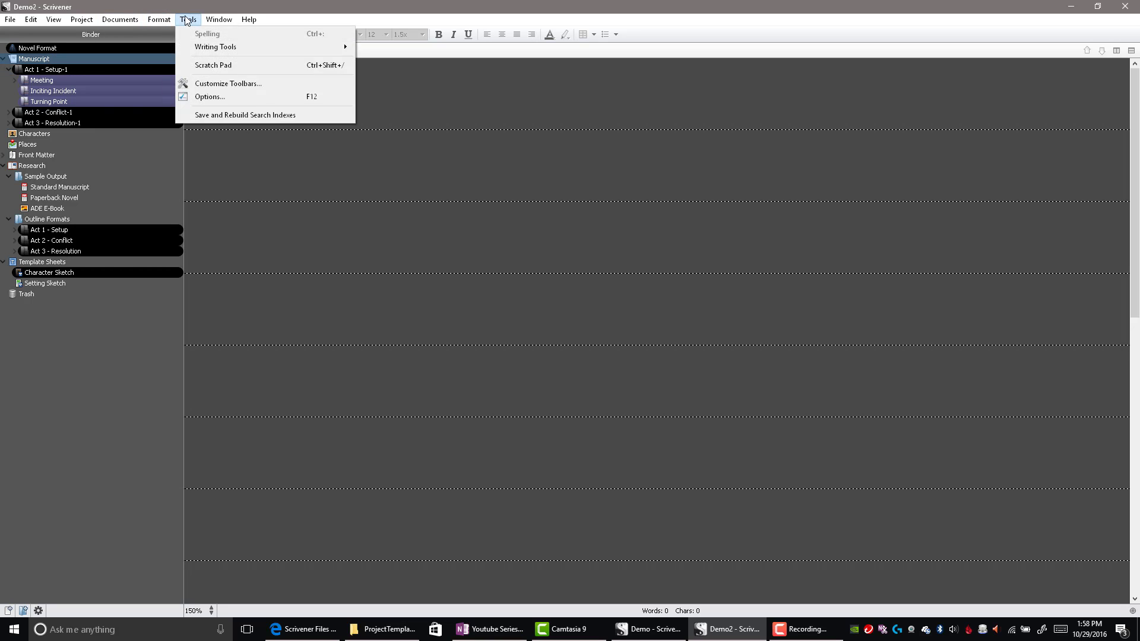
{"action": "left_click", "coordinate": [210, 97]}
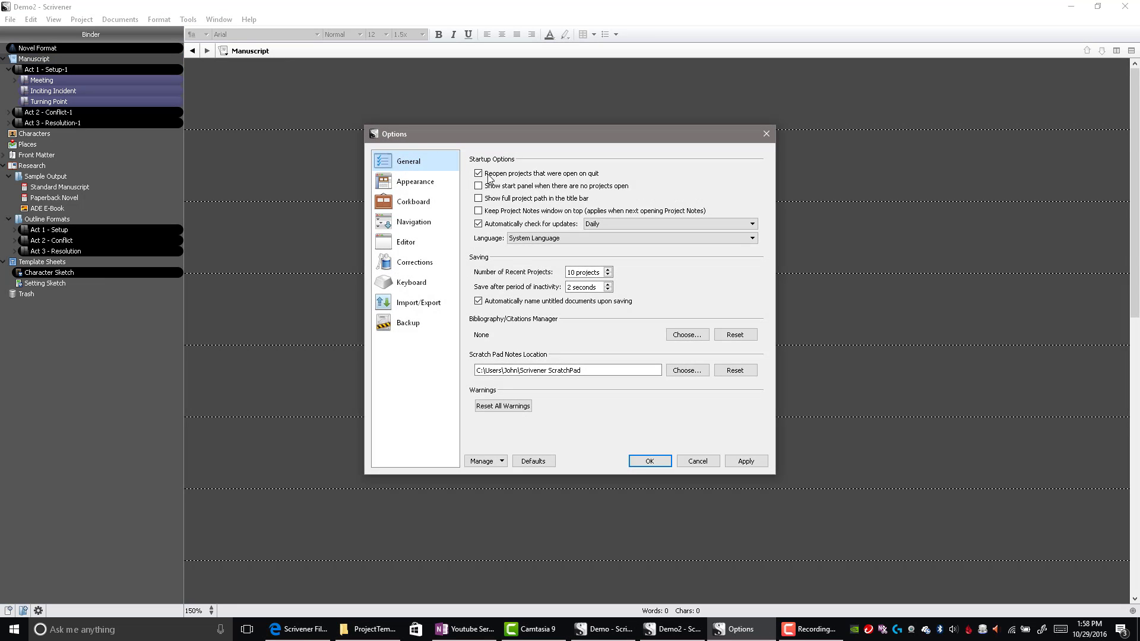
{"action": "left_click", "coordinate": [414, 205]}
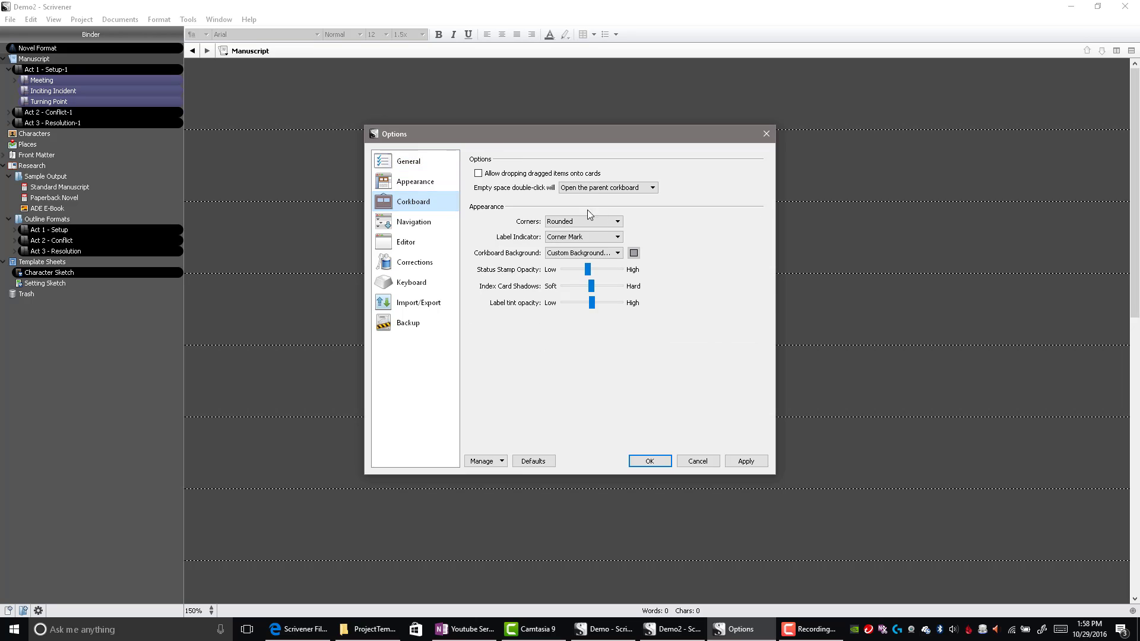
{"action": "left_click", "coordinate": [619, 254]}
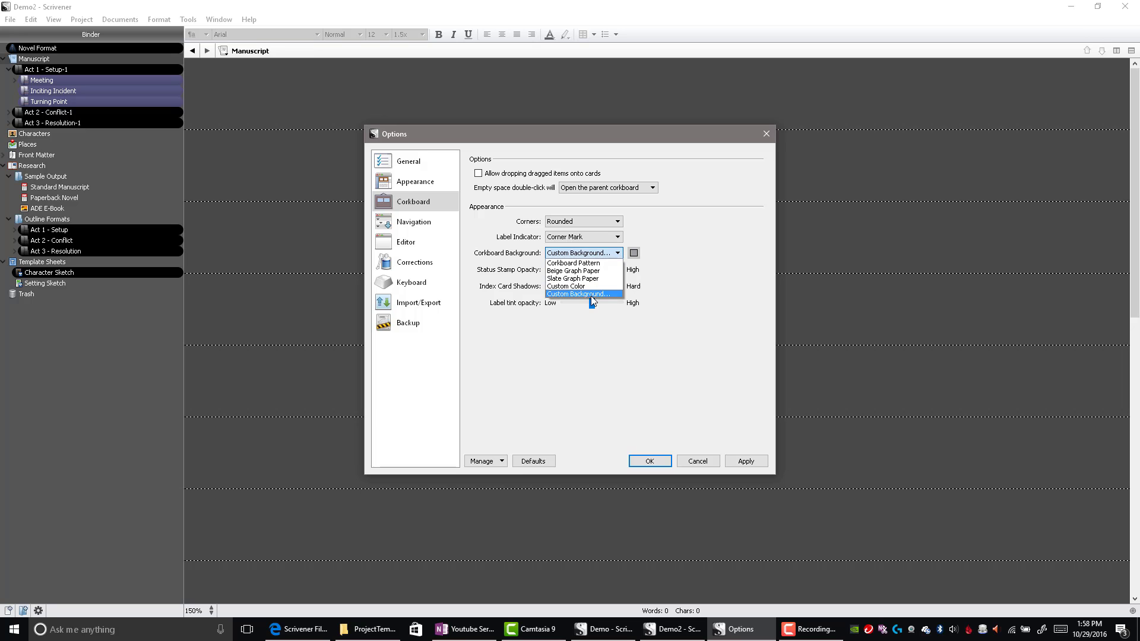
{"action": "left_click", "coordinate": [591, 296]}
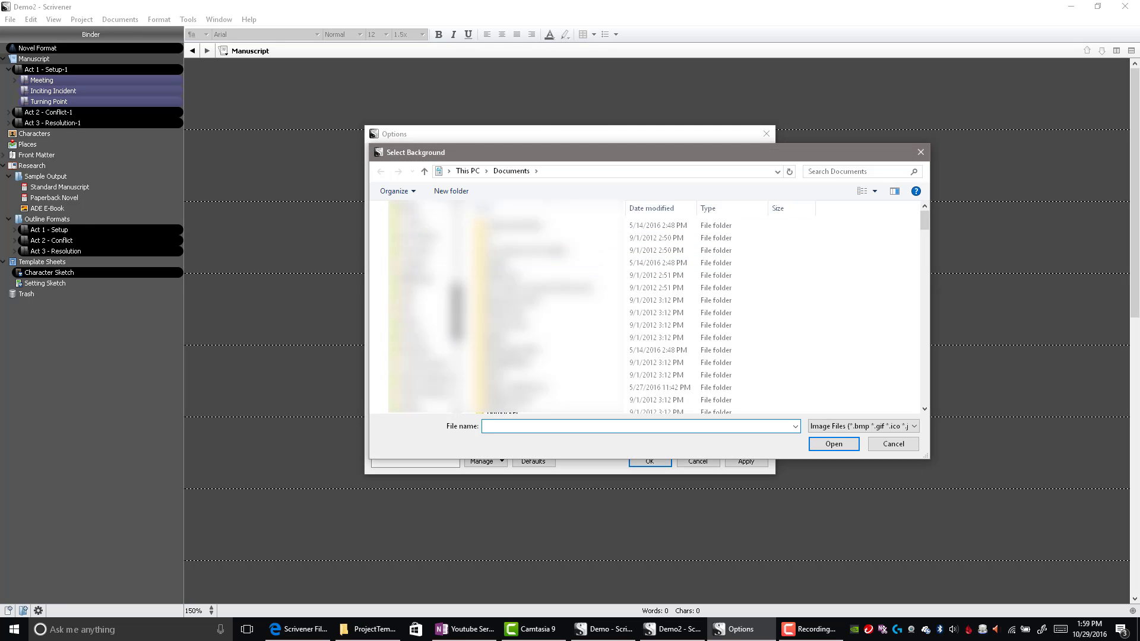
{"action": "left_click", "coordinate": [416, 336]}
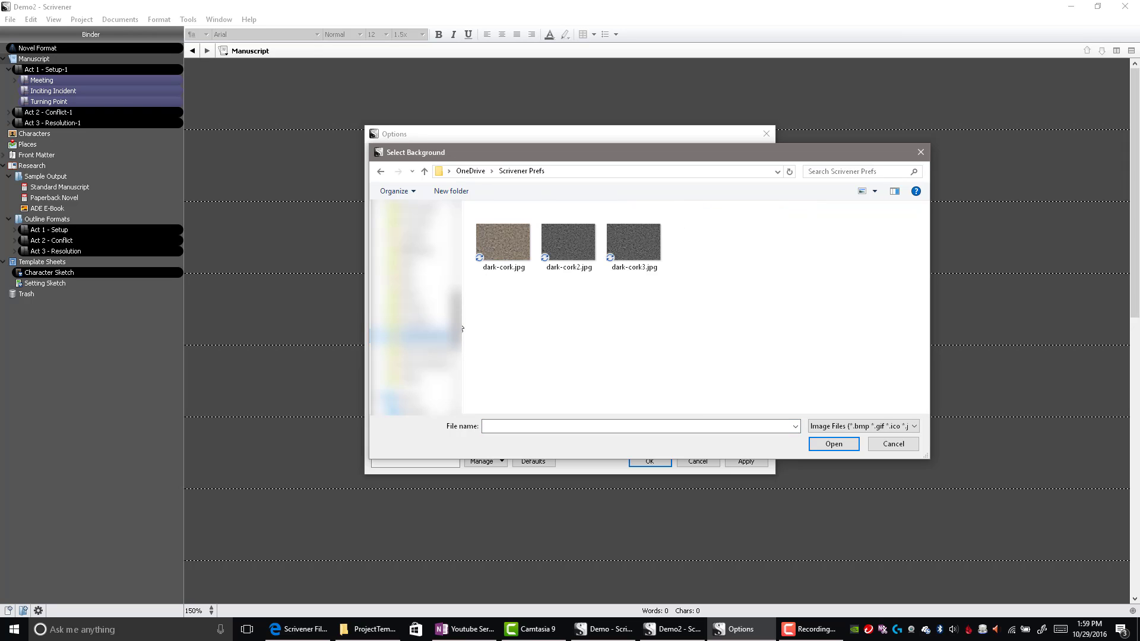
{"action": "left_click", "coordinate": [571, 248]}
{"action": "left_click", "coordinate": [834, 444]}
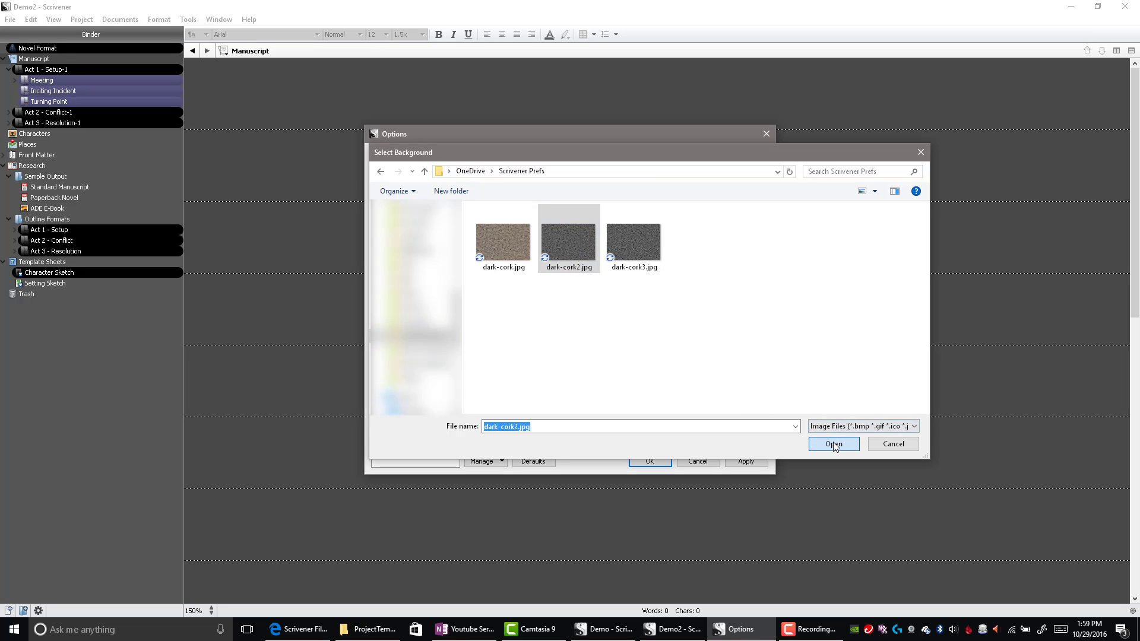
{"action": "left_click", "coordinate": [744, 462]}
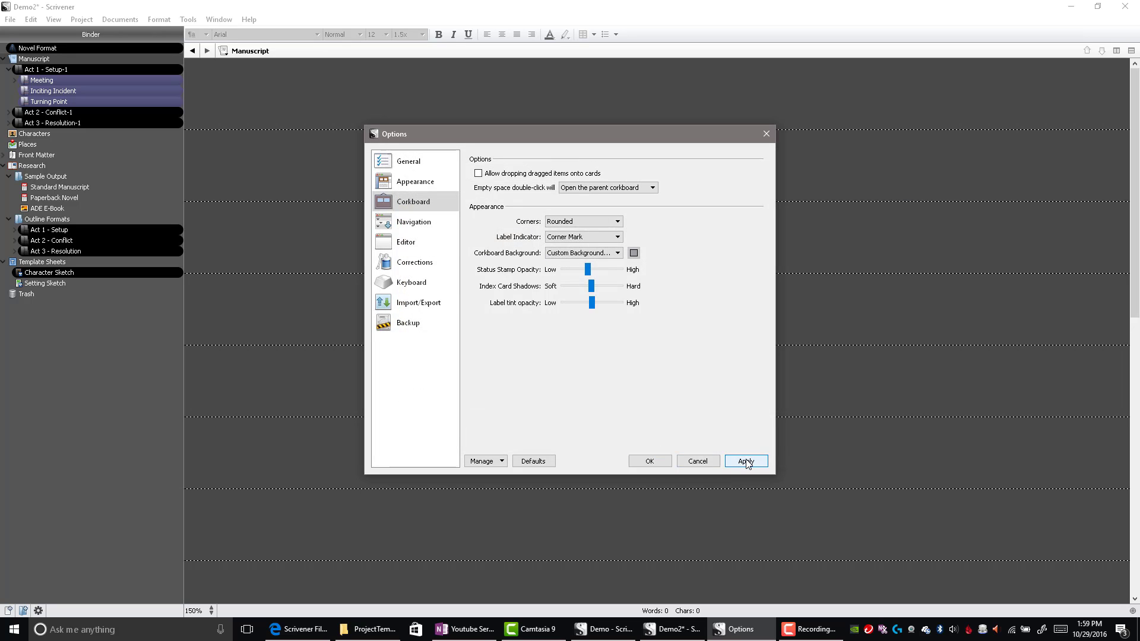
Step: Set the full screen background texture to dark-cork2.jpg from the Scrivener Prefs folder, apply it and close the options
{"action": "left_click", "coordinate": [409, 183]}
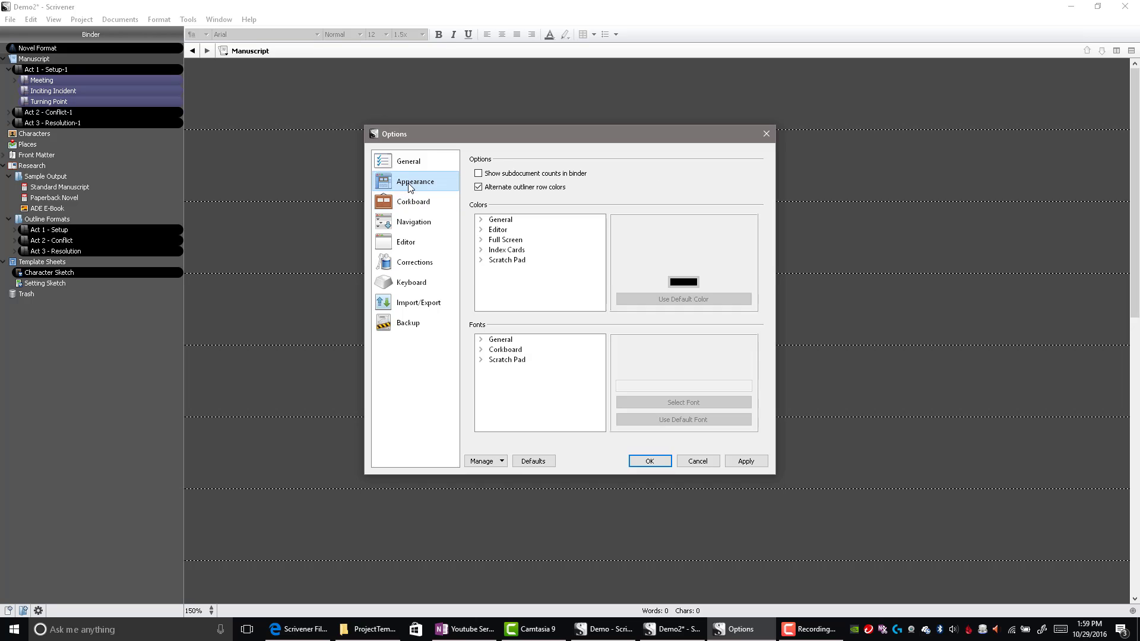
{"action": "left_click", "coordinate": [481, 240]}
{"action": "left_click", "coordinate": [513, 250]}
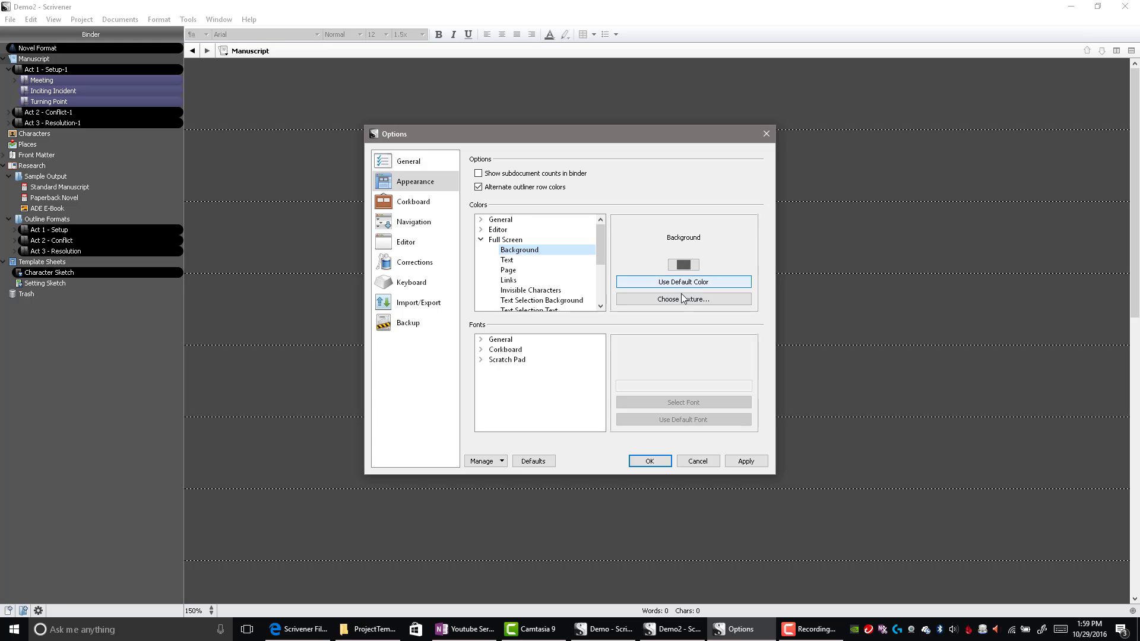
{"action": "left_click", "coordinate": [682, 300]}
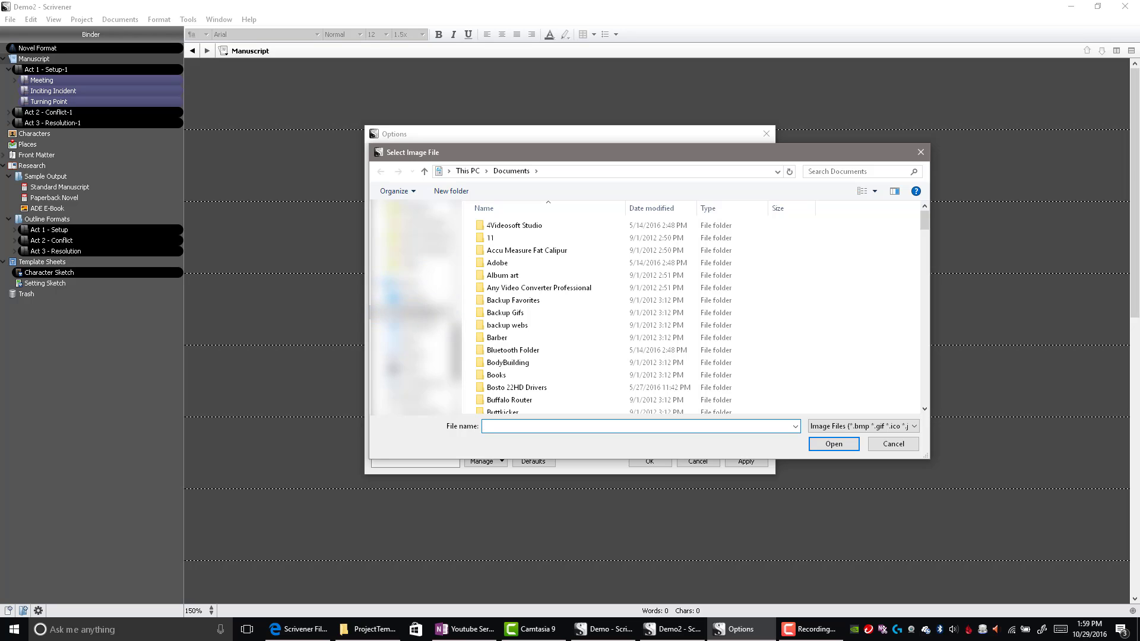
{"action": "left_click_drag", "start_coordinate": [462, 347], "coordinate": [463, 330]}
{"action": "left_click", "coordinate": [416, 308]}
{"action": "left_click", "coordinate": [570, 234]}
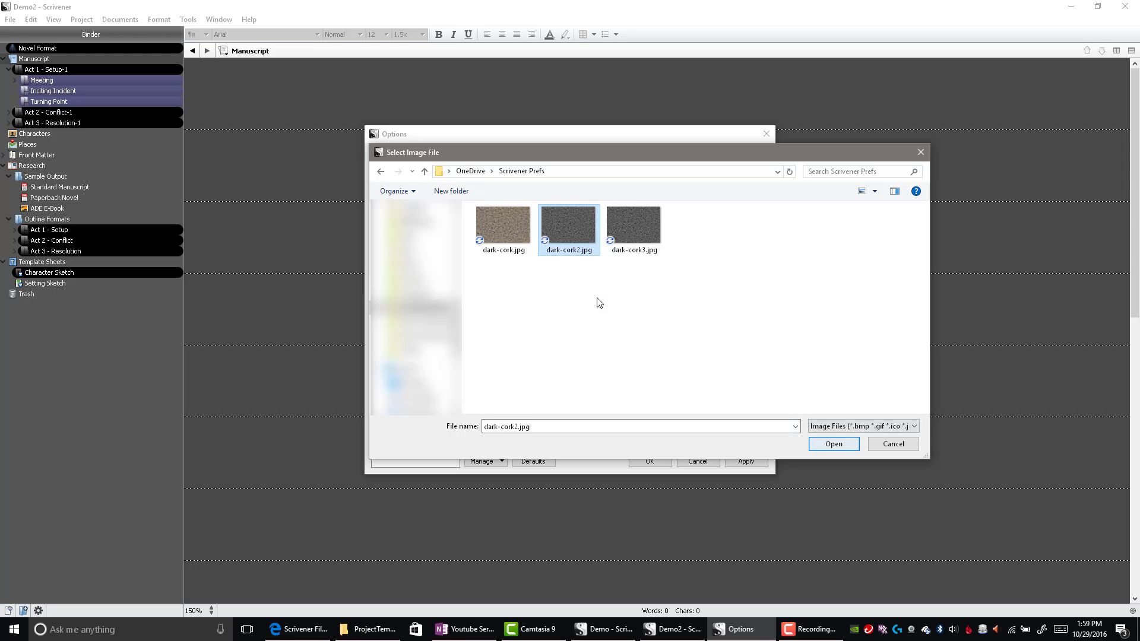
{"action": "left_click", "coordinate": [846, 445]}
{"action": "left_click", "coordinate": [750, 462]}
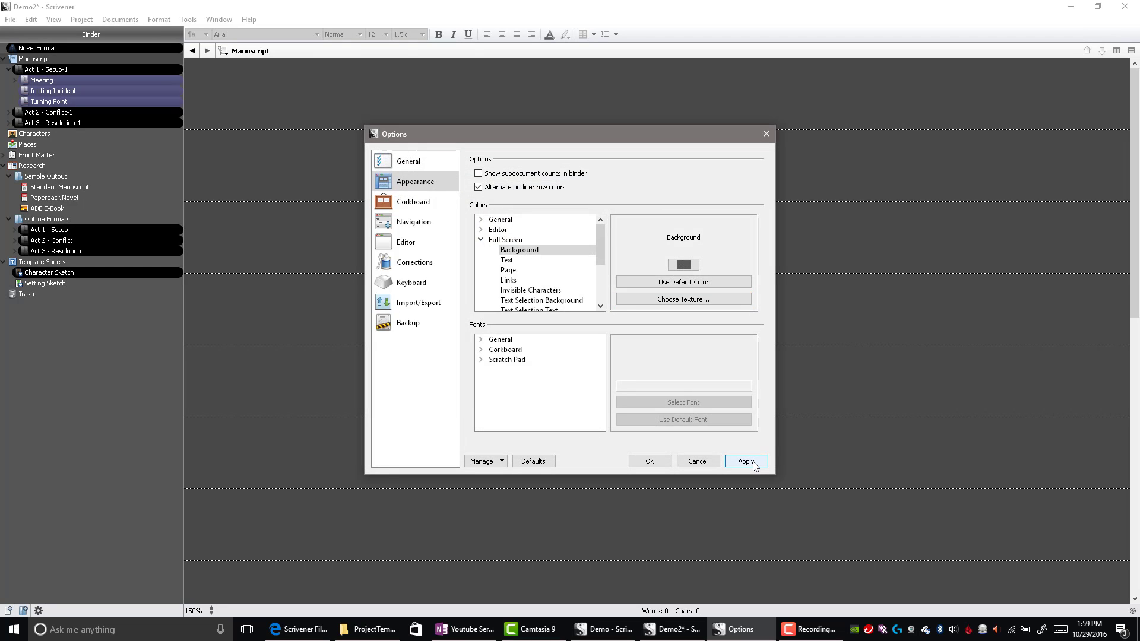
{"action": "left_click", "coordinate": [651, 461]}
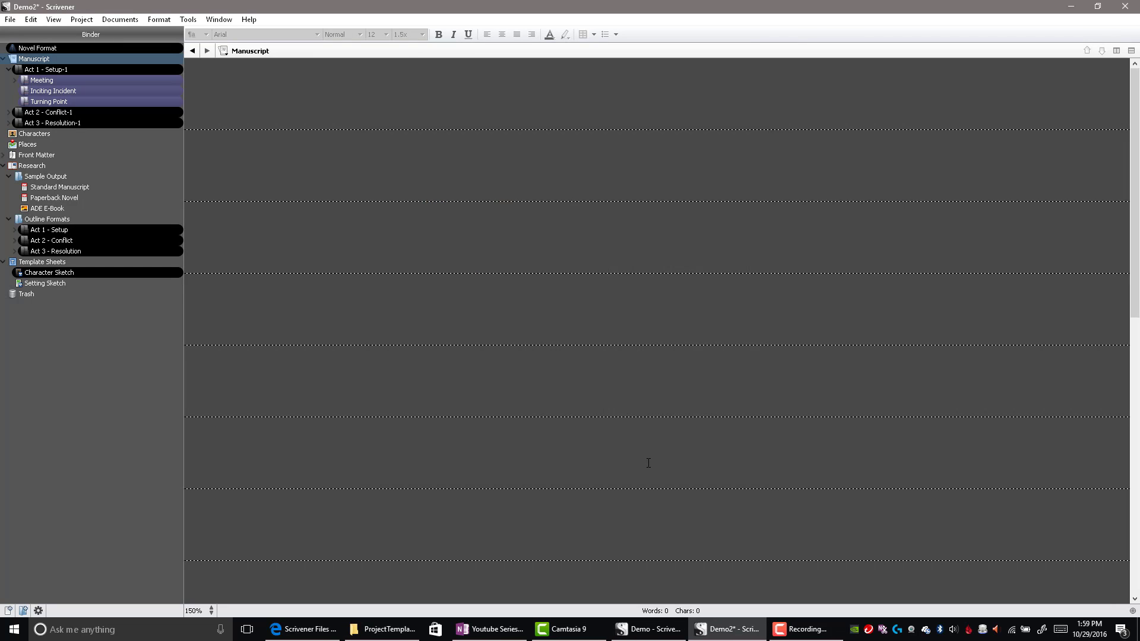
Step: Show Act 1 - Setup-1 in the corkboard view and collapse its folder in the binder
{"action": "left_click", "coordinate": [50, 70]}
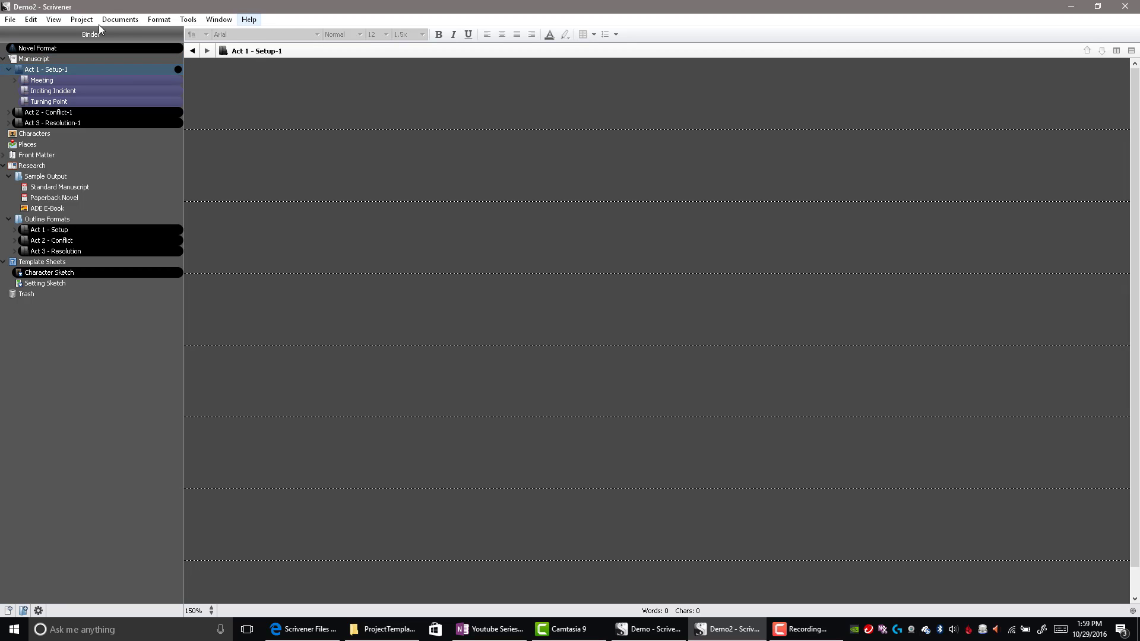
{"action": "left_click", "coordinate": [53, 20]}
{"action": "left_click", "coordinate": [59, 46]}
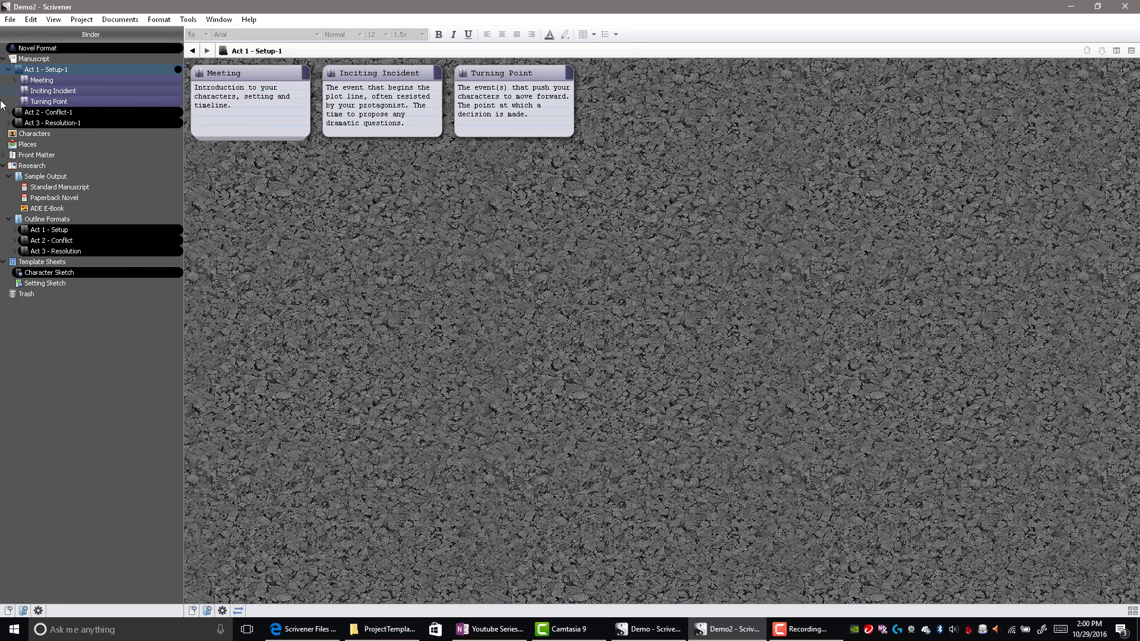
{"action": "left_click", "coordinate": [9, 70]}
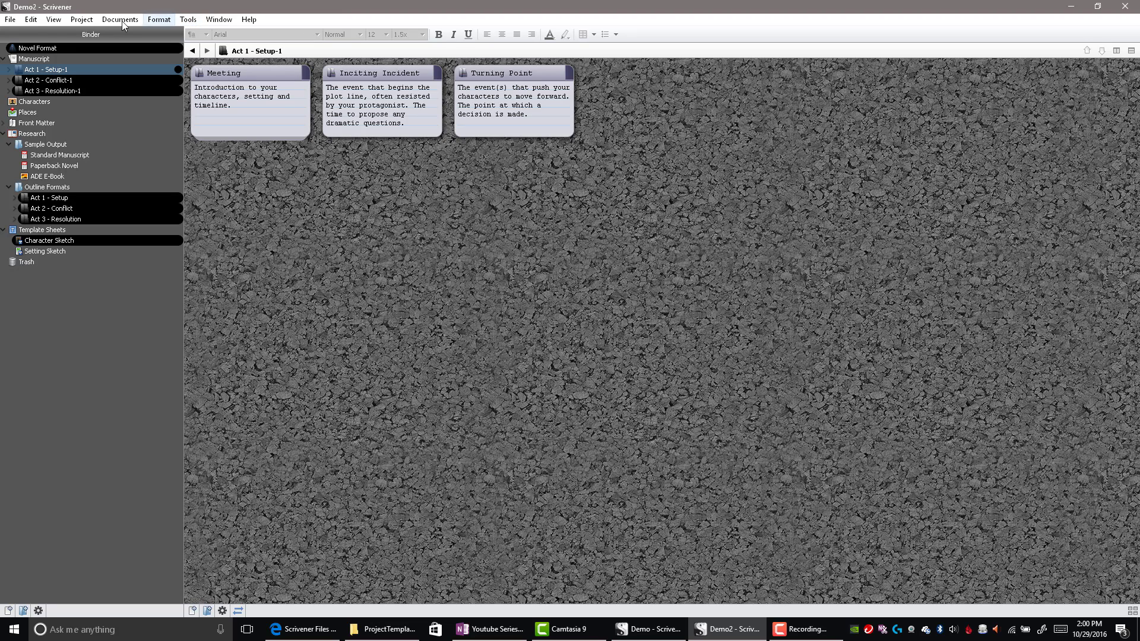
Step: Review whether the Acts color is used in the binder, icons, index cards and outliner rows
{"action": "left_click", "coordinate": [54, 20]}
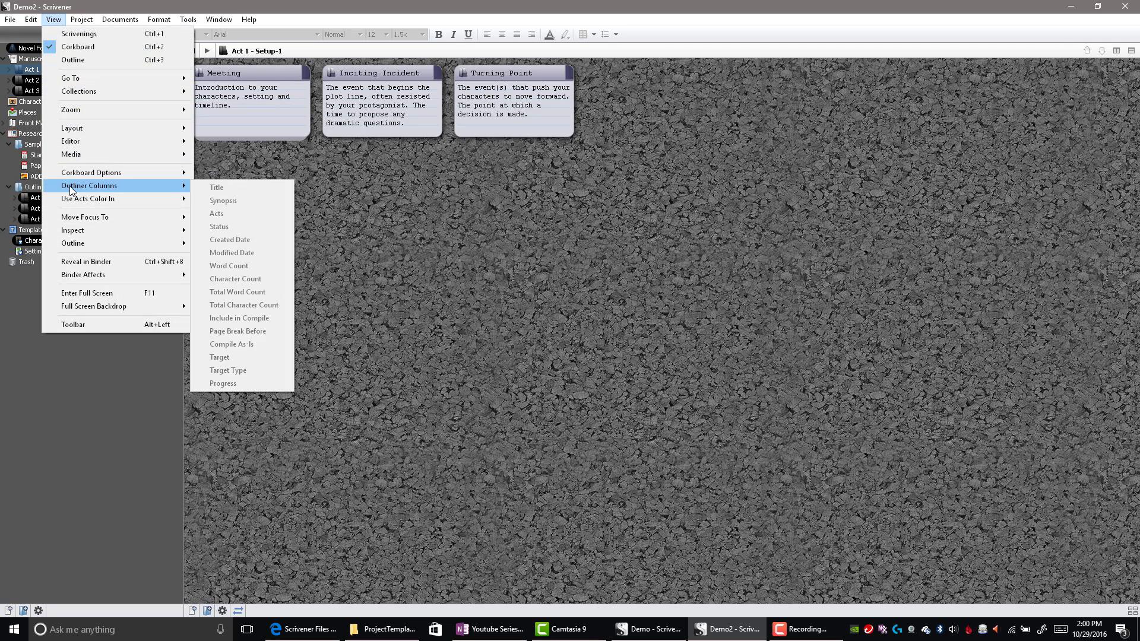
{"action": "mouse_move", "coordinate": [70, 196]}
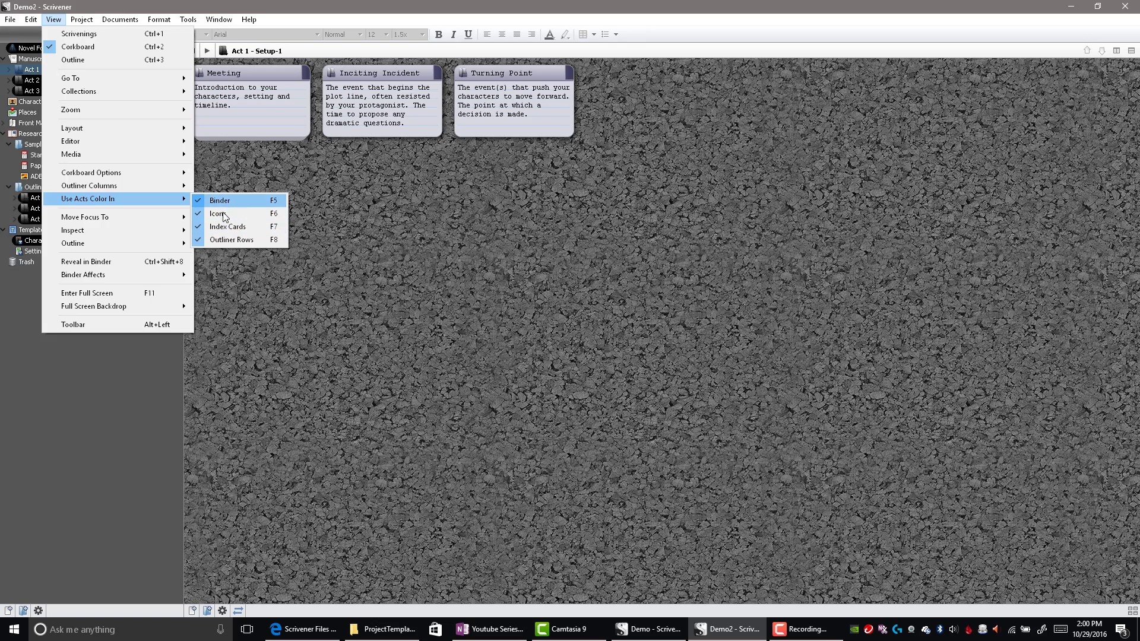
{"action": "left_click", "coordinate": [223, 240]}
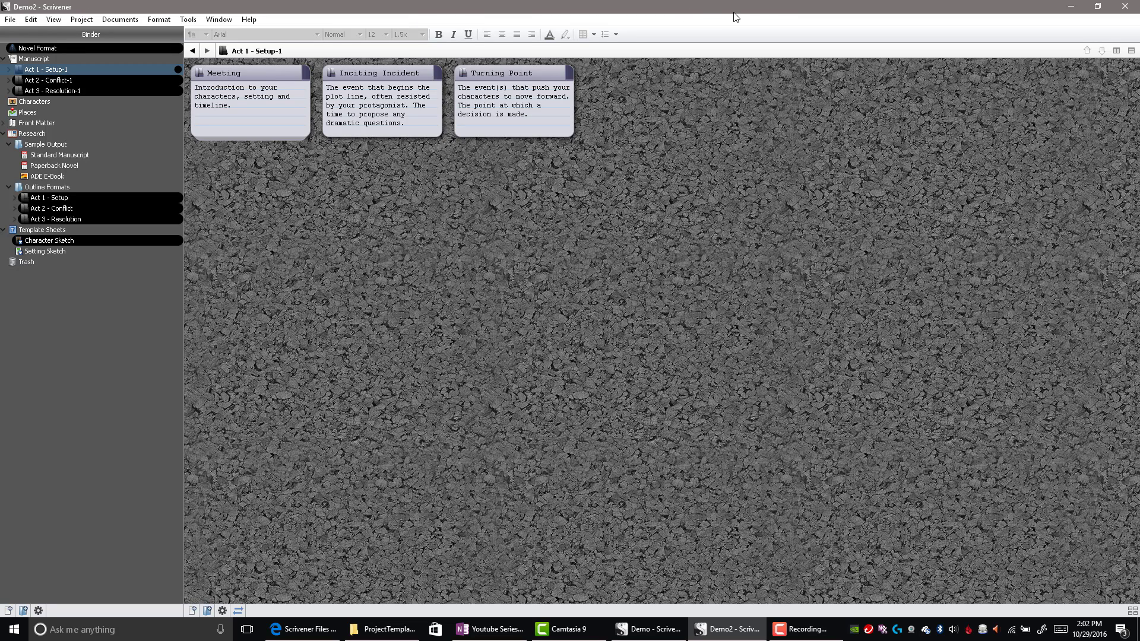
Step: Show the main toolbar, and display the inspector alongside the Manuscript folder
{"action": "right_click", "coordinate": [680, 24]}
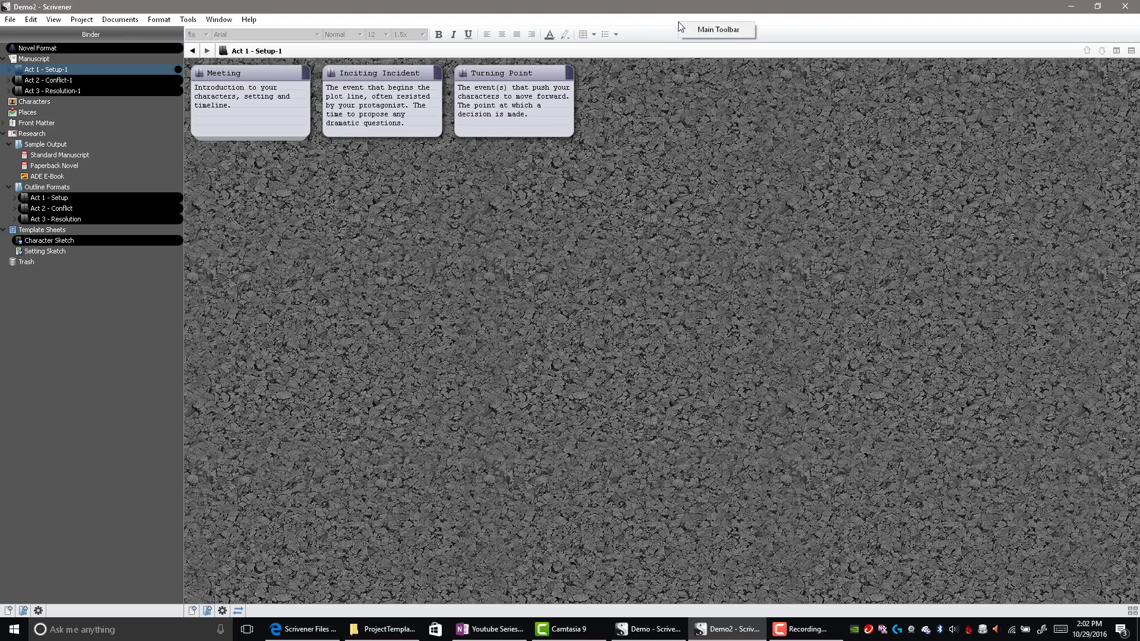
{"action": "left_click", "coordinate": [714, 31]}
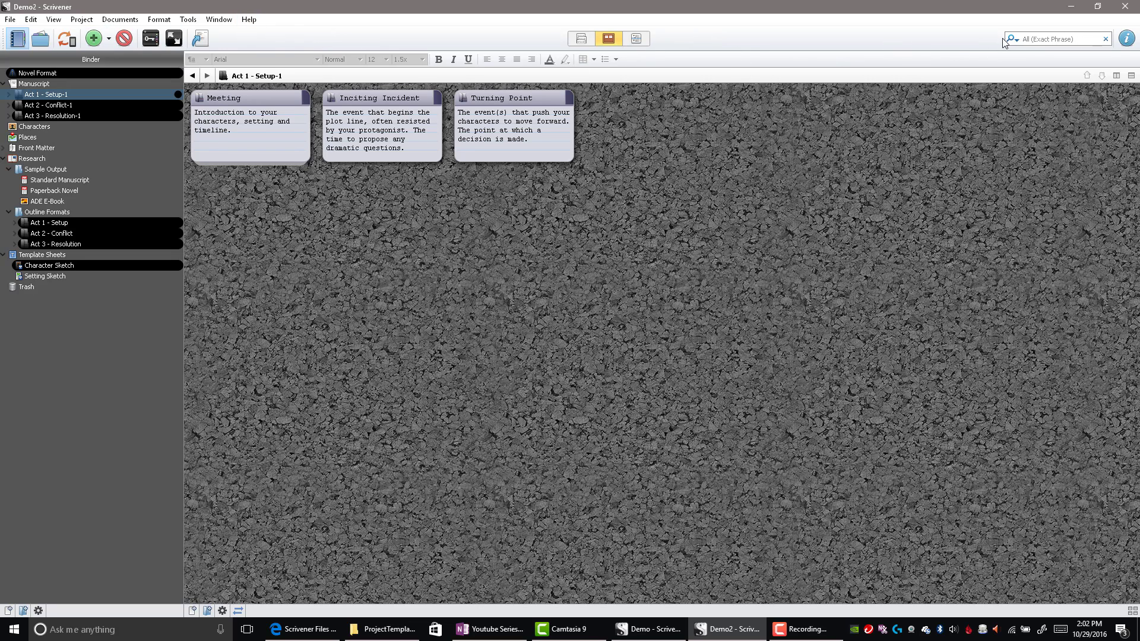
{"action": "left_click", "coordinate": [59, 85]}
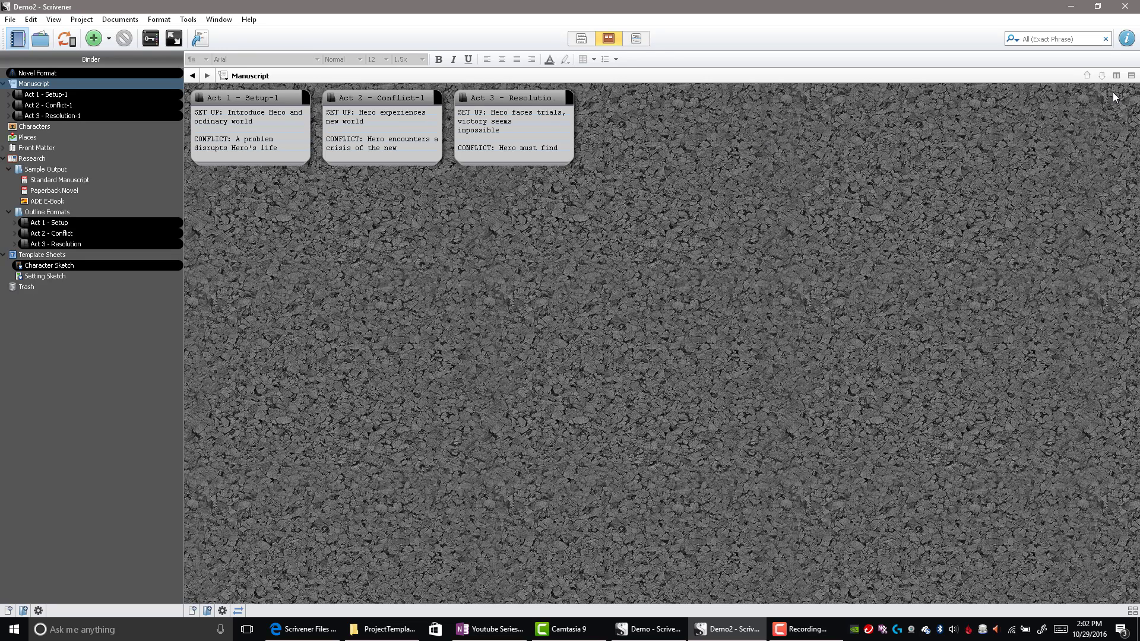
{"action": "left_click", "coordinate": [1128, 40]}
{"action": "left_click", "coordinate": [54, 20]}
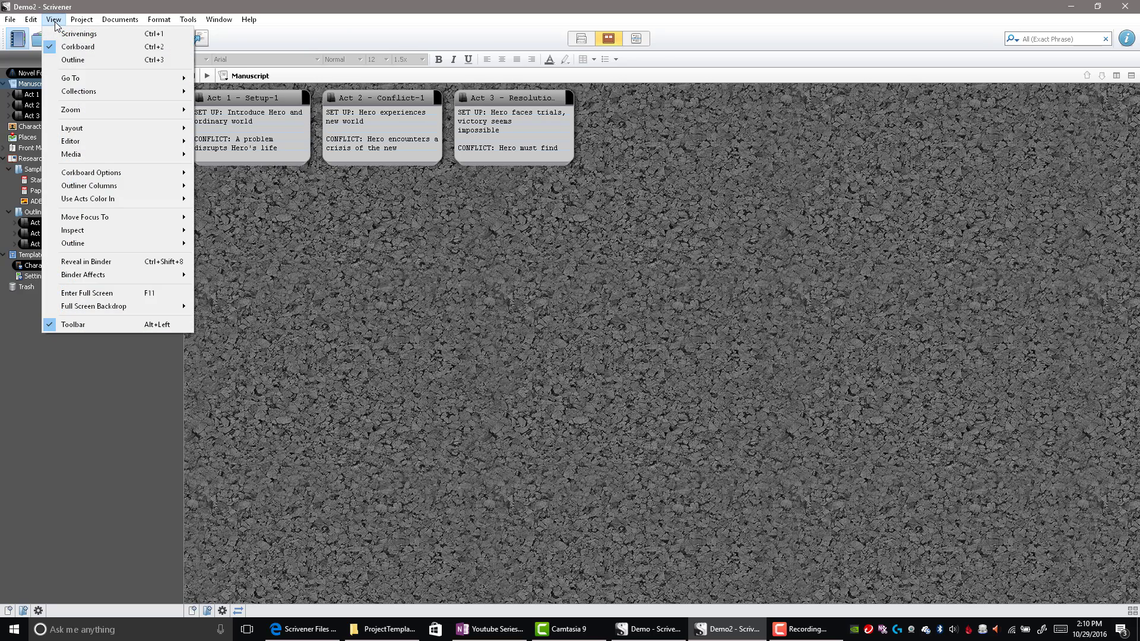
{"action": "mouse_move", "coordinate": [68, 129]}
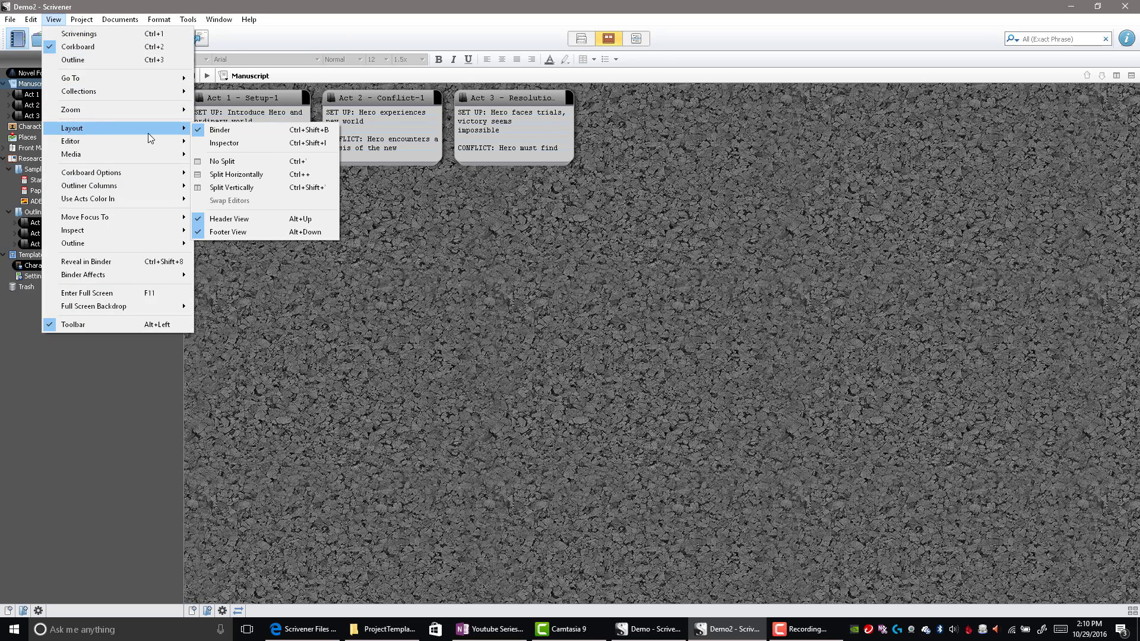
{"action": "left_click", "coordinate": [274, 145]}
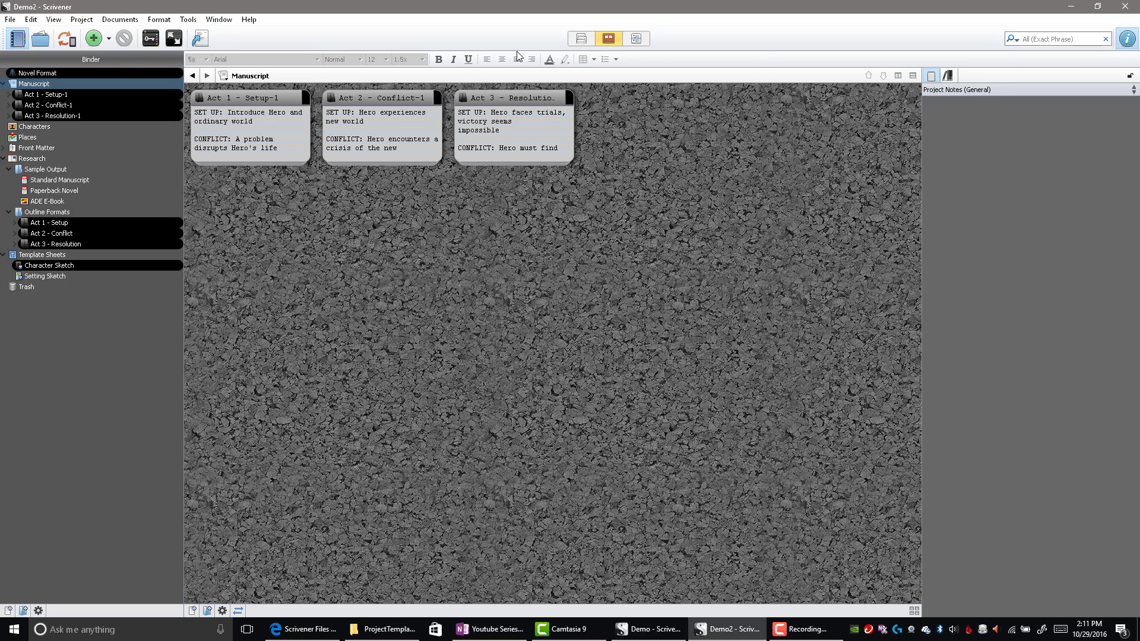
Step: Review the corkboard options for acts pins, status stamps and keyword colors
{"action": "left_click", "coordinate": [53, 20]}
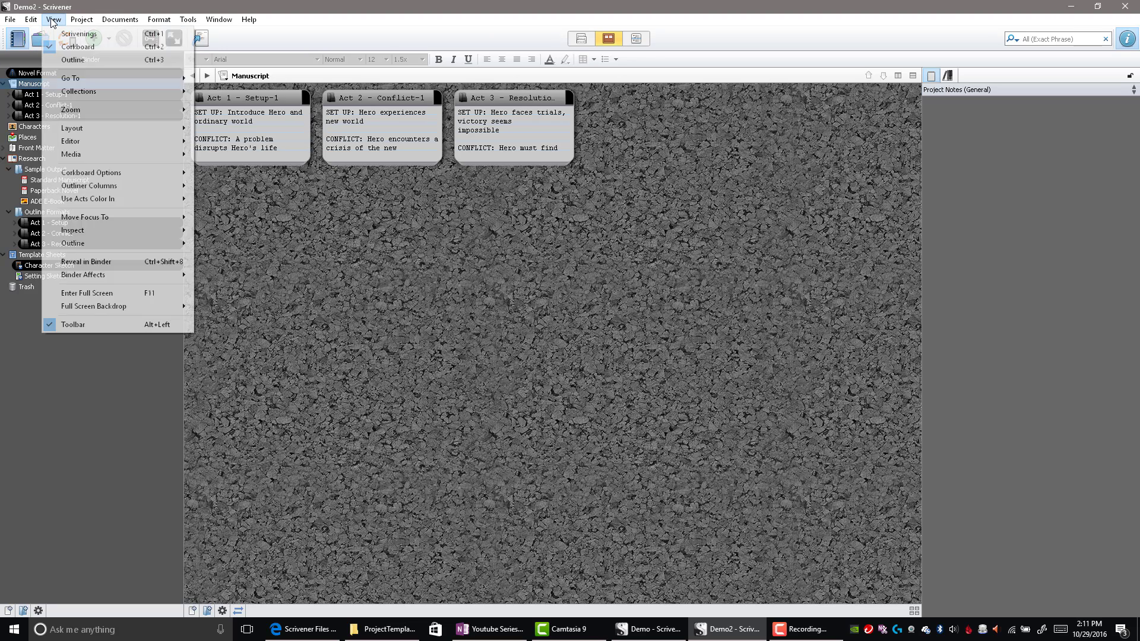
{"action": "mouse_move", "coordinate": [68, 176]}
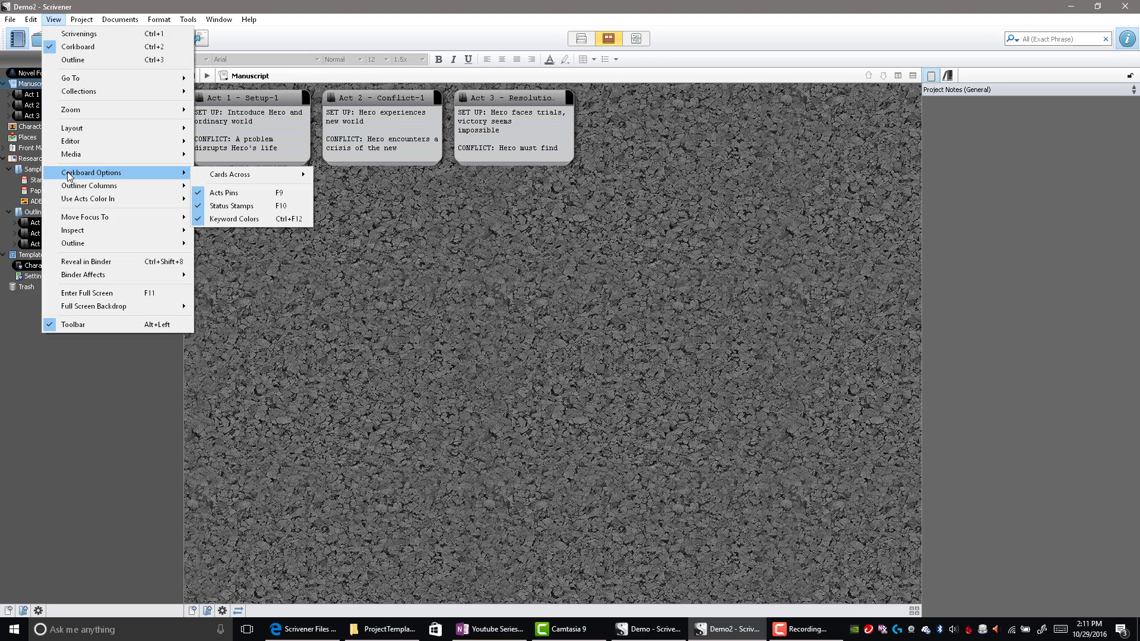
{"action": "left_click", "coordinate": [293, 64]}
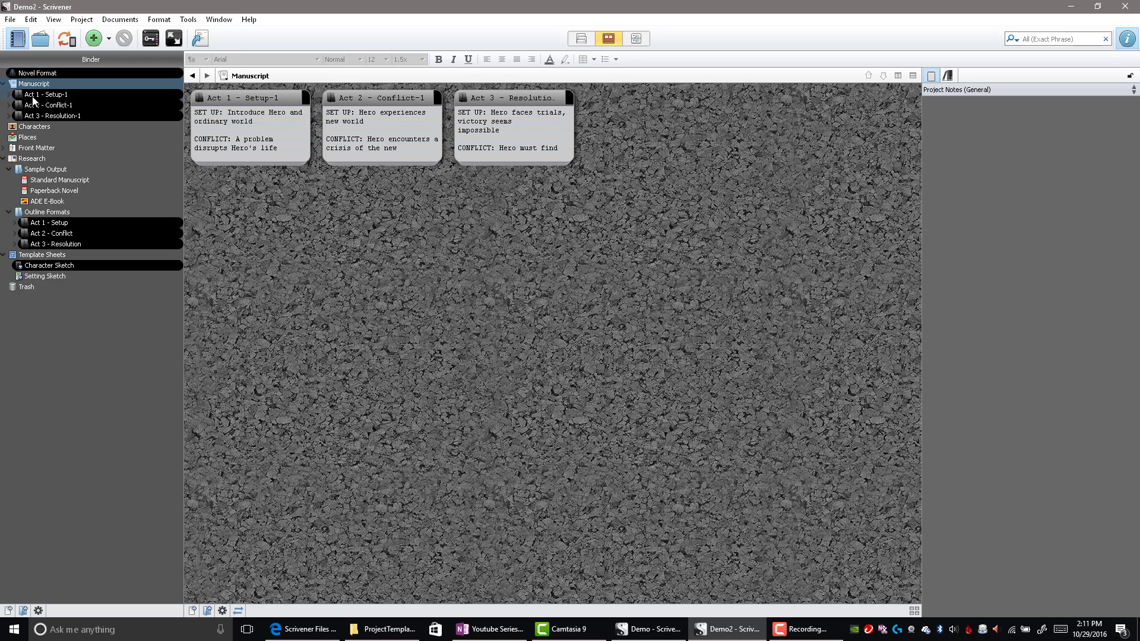
Step: Select Act 1 - Setup-1 and expand it in the binder through Meeting and Chapter - 1 down to the scenes
{"action": "left_click", "coordinate": [50, 98]}
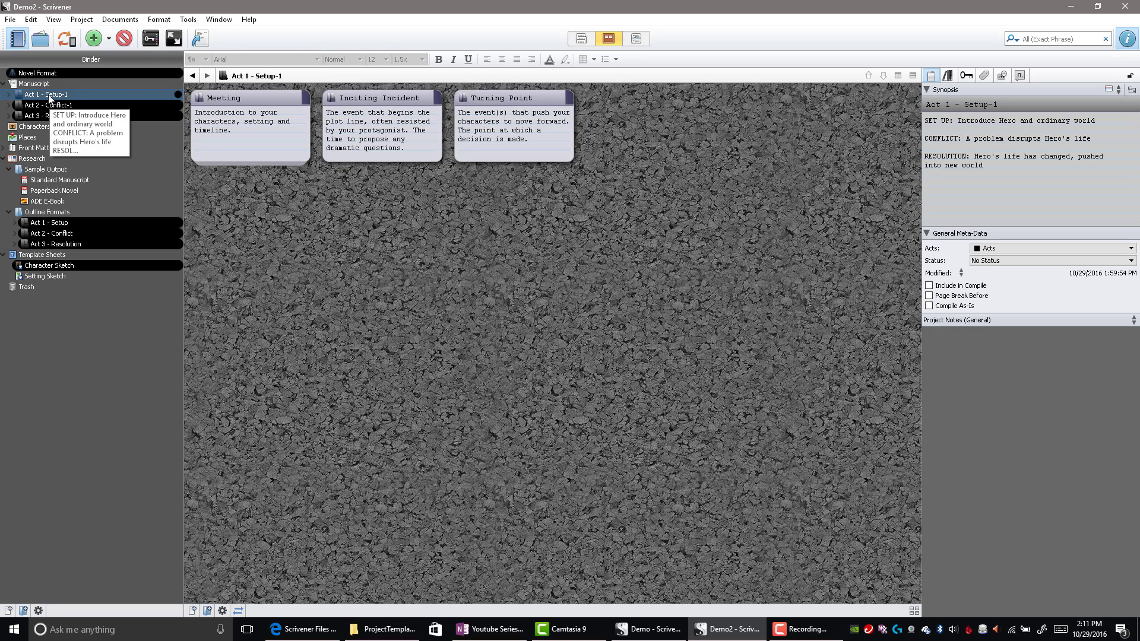
{"action": "mouse_move", "coordinate": [49, 98]}
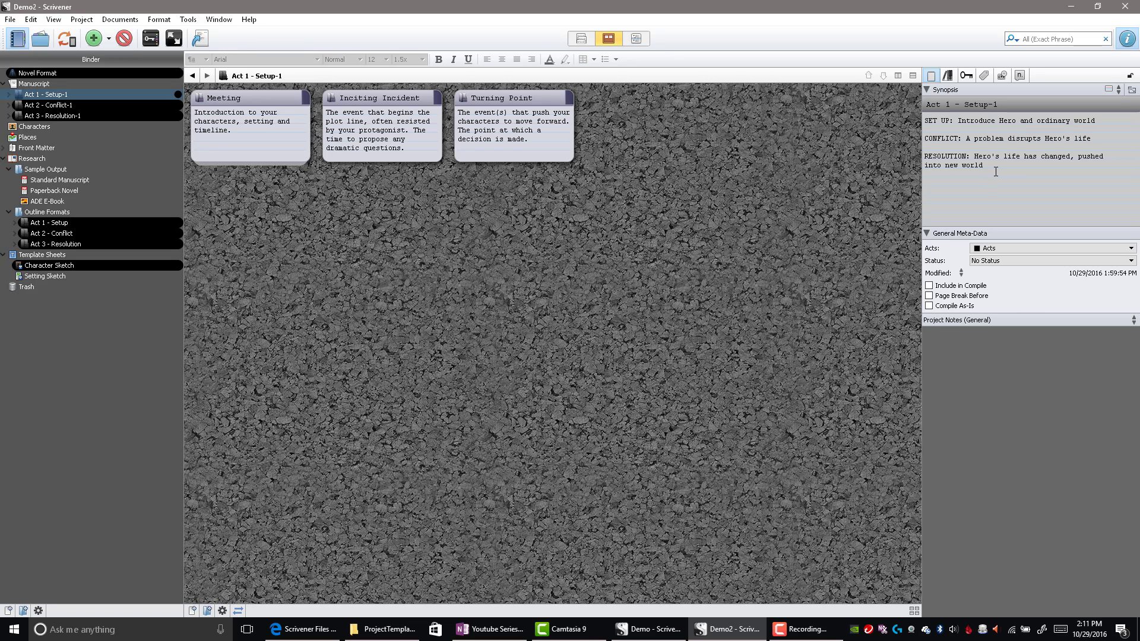
{"action": "left_click", "coordinate": [8, 95]}
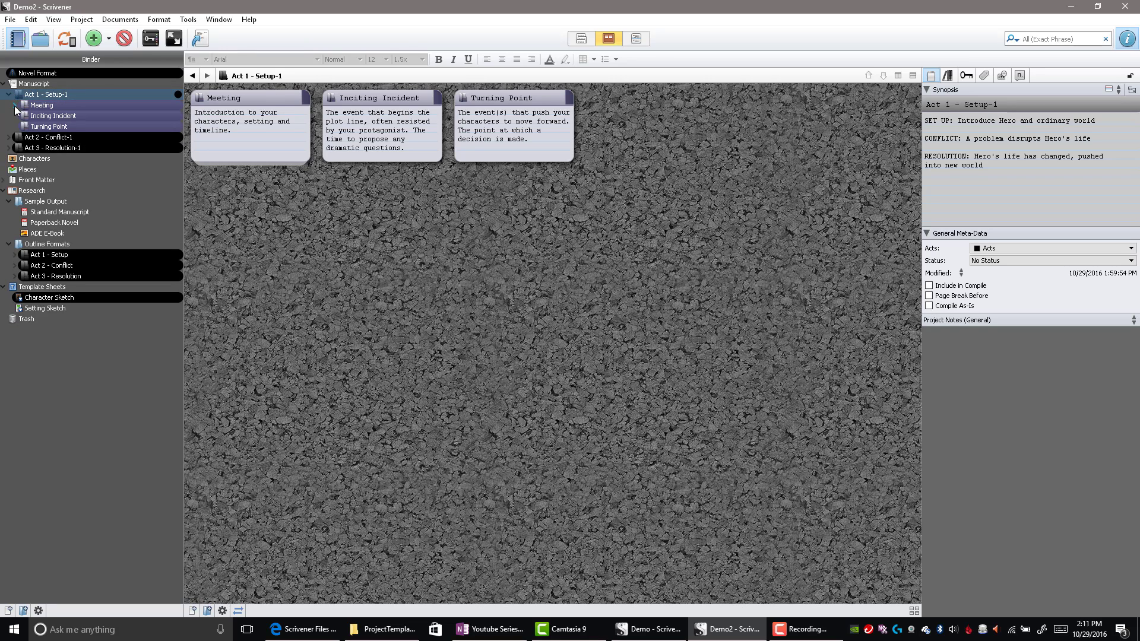
{"action": "left_click", "coordinate": [14, 105]}
{"action": "left_click", "coordinate": [20, 116]}
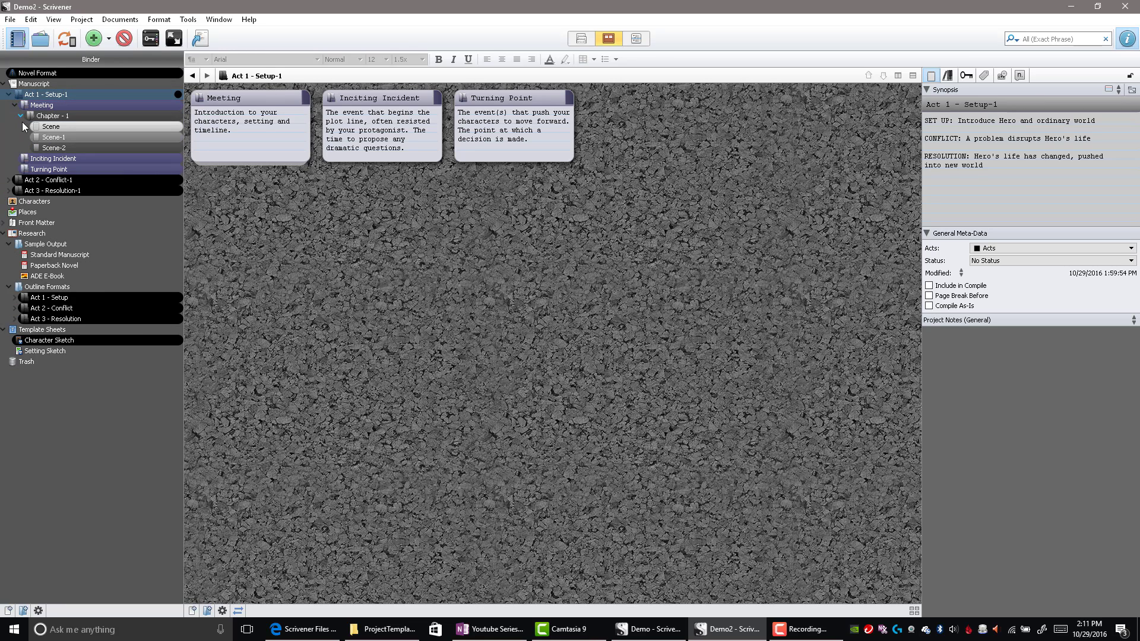
Step: Look through Meeting, Chapter - 1 and its first scene, and return to the Act 1 - Setup-1 corkboard
{"action": "left_click", "coordinate": [52, 107]}
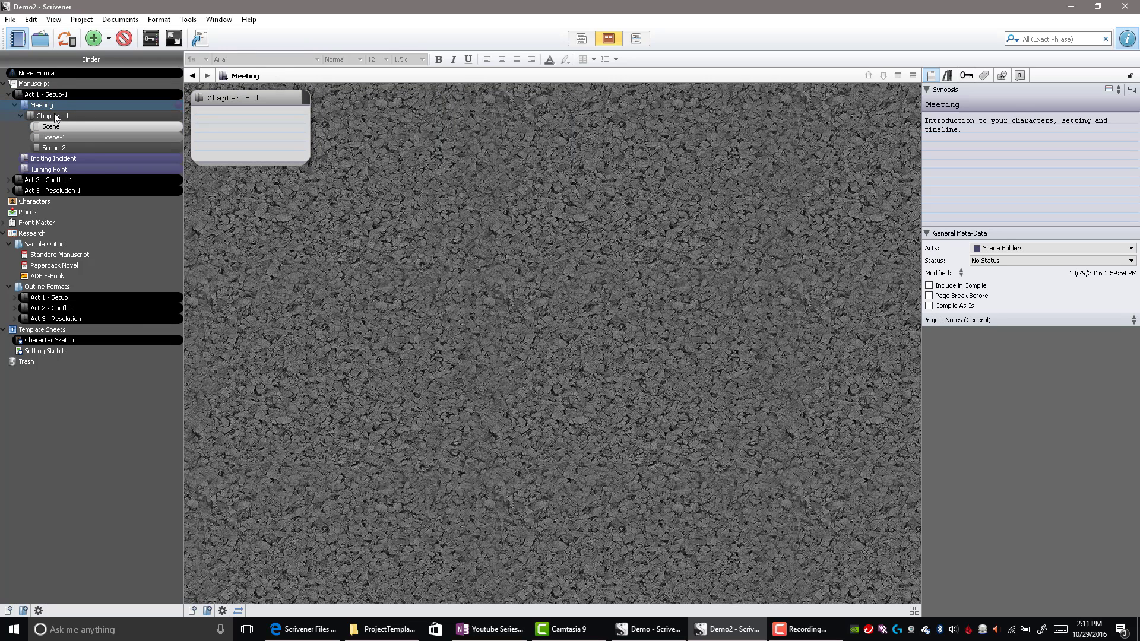
{"action": "left_click", "coordinate": [57, 118]}
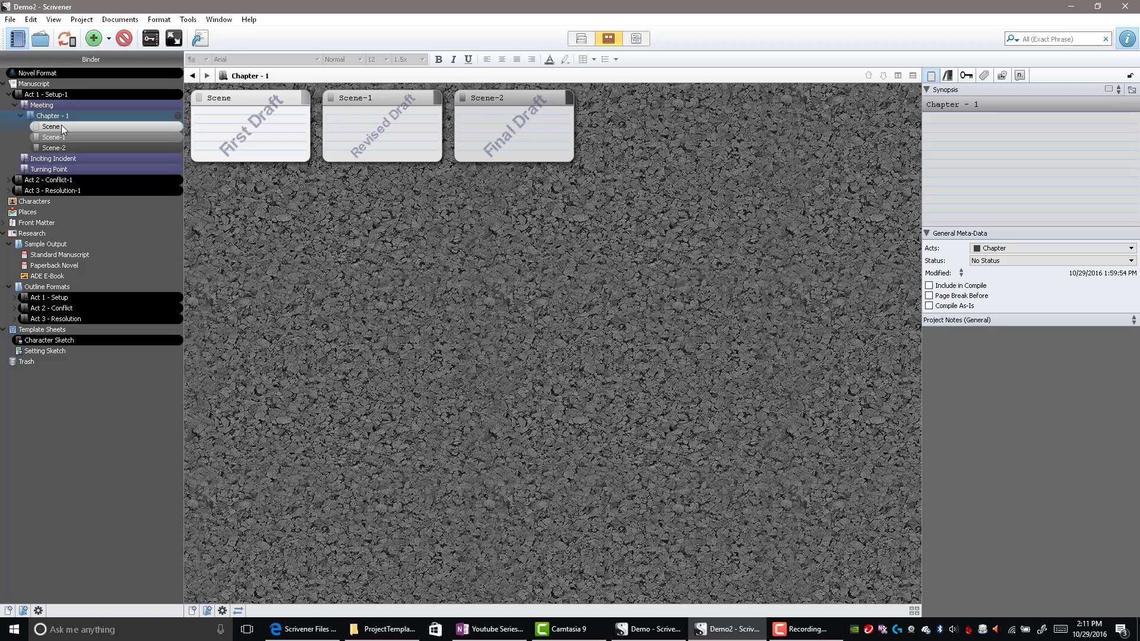
{"action": "left_click", "coordinate": [62, 126]}
{"action": "left_click", "coordinate": [67, 107]}
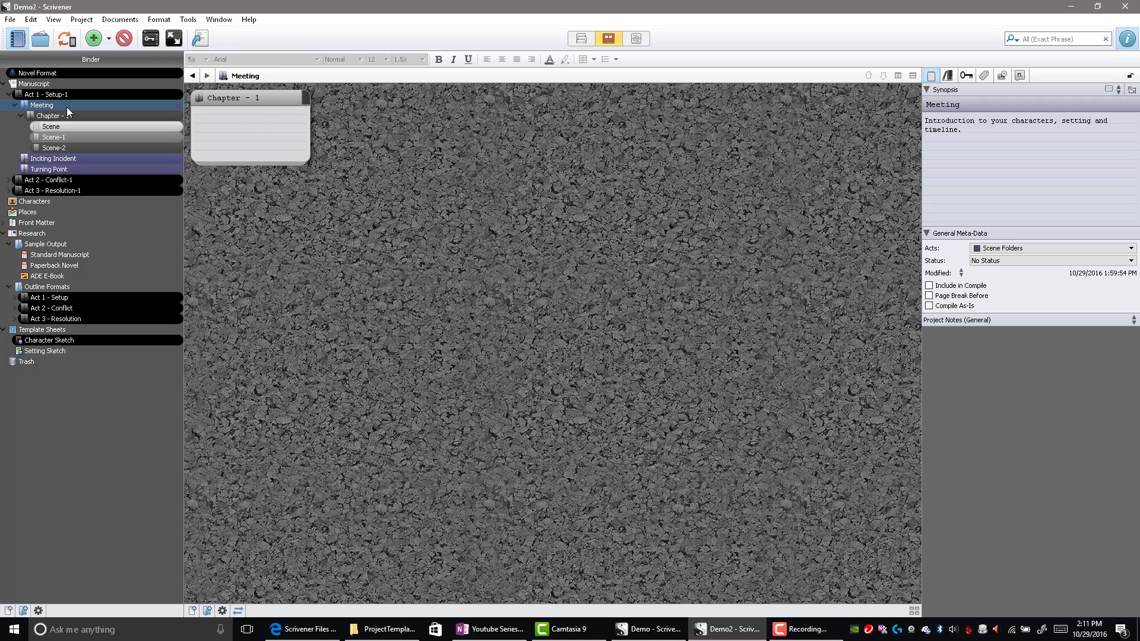
{"action": "left_click", "coordinate": [67, 94]}
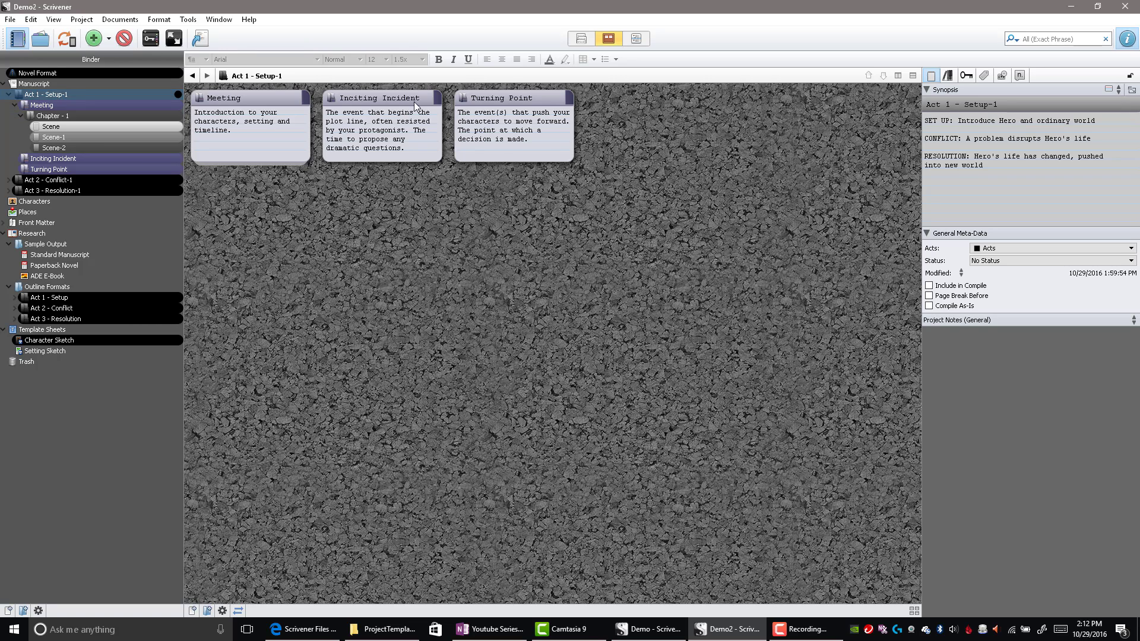
Step: Switch to the Scrivenings view and examine the synopsis, Acts label and status of Meeting, Scene, Scene-1 and Scene-2
{"action": "left_click", "coordinate": [581, 40]}
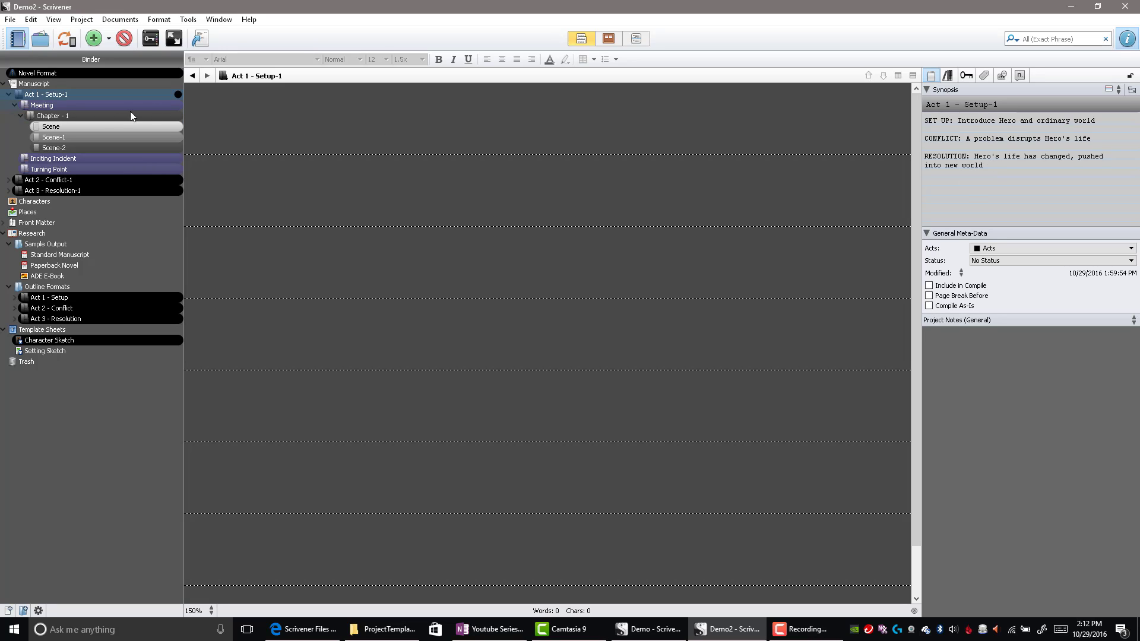
{"action": "left_click", "coordinate": [95, 105]}
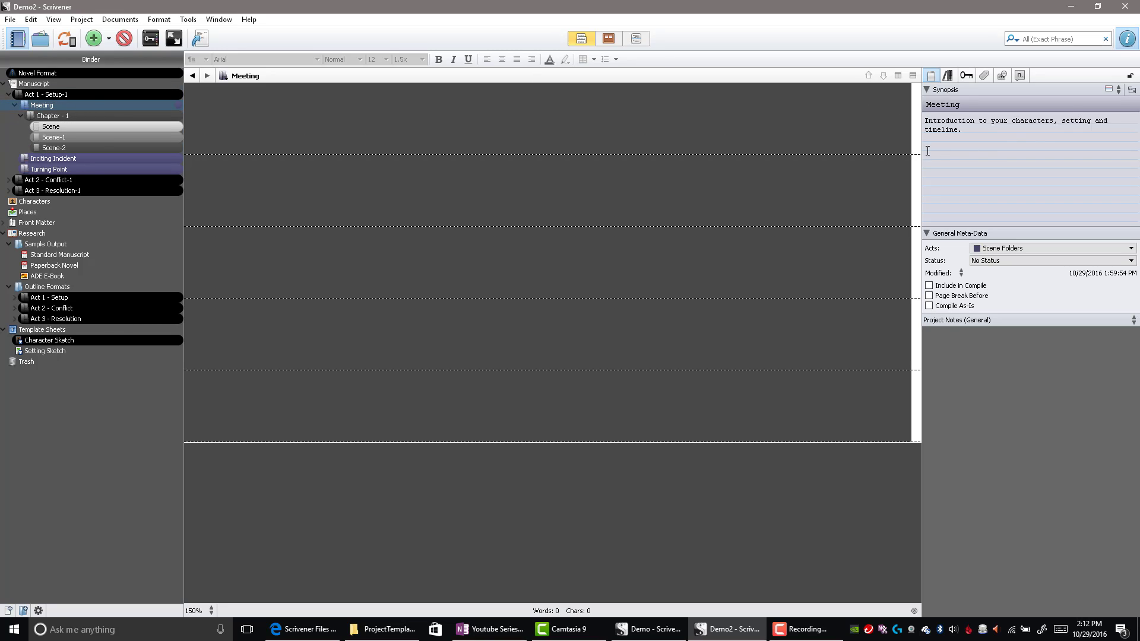
{"action": "left_click", "coordinate": [63, 126]}
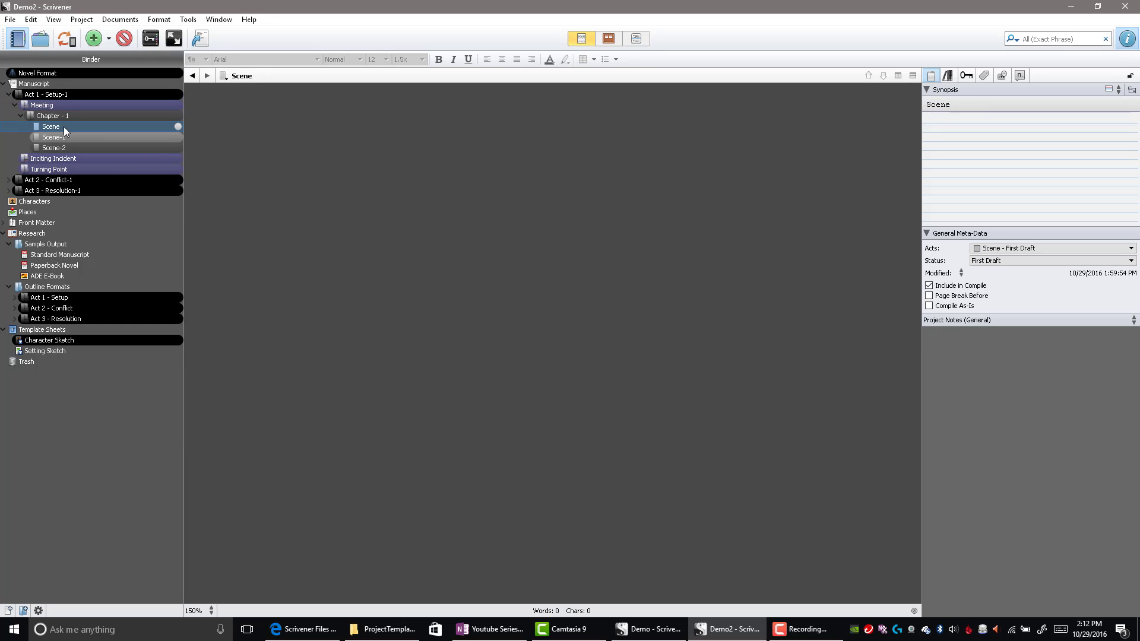
{"action": "left_click", "coordinate": [71, 143]}
{"action": "left_click", "coordinate": [74, 149]}
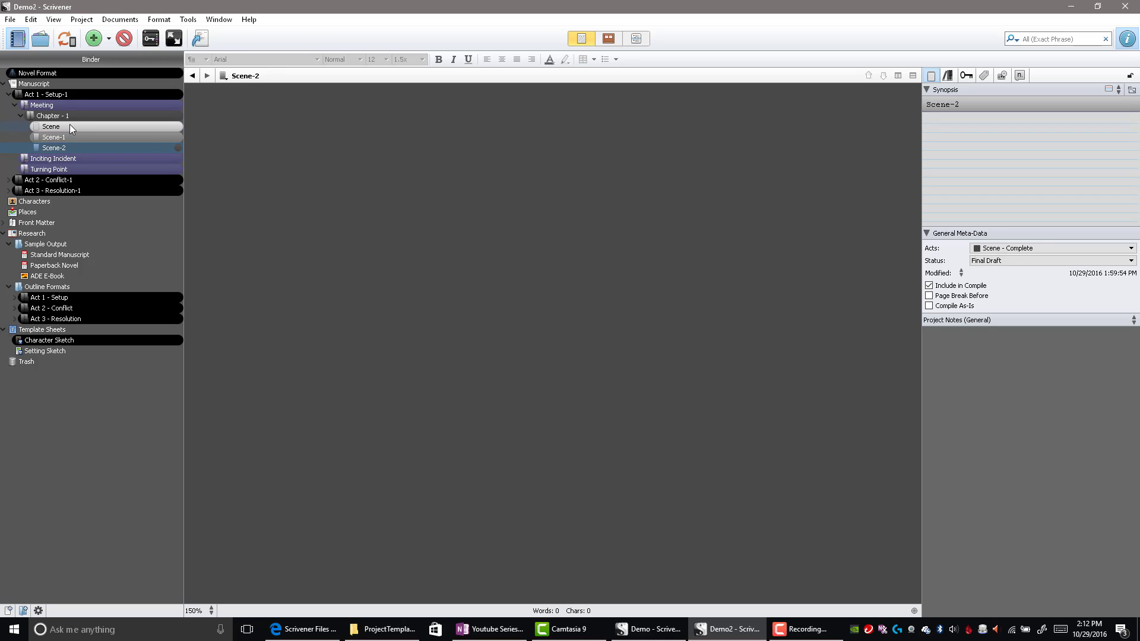
{"action": "left_click", "coordinate": [72, 127]}
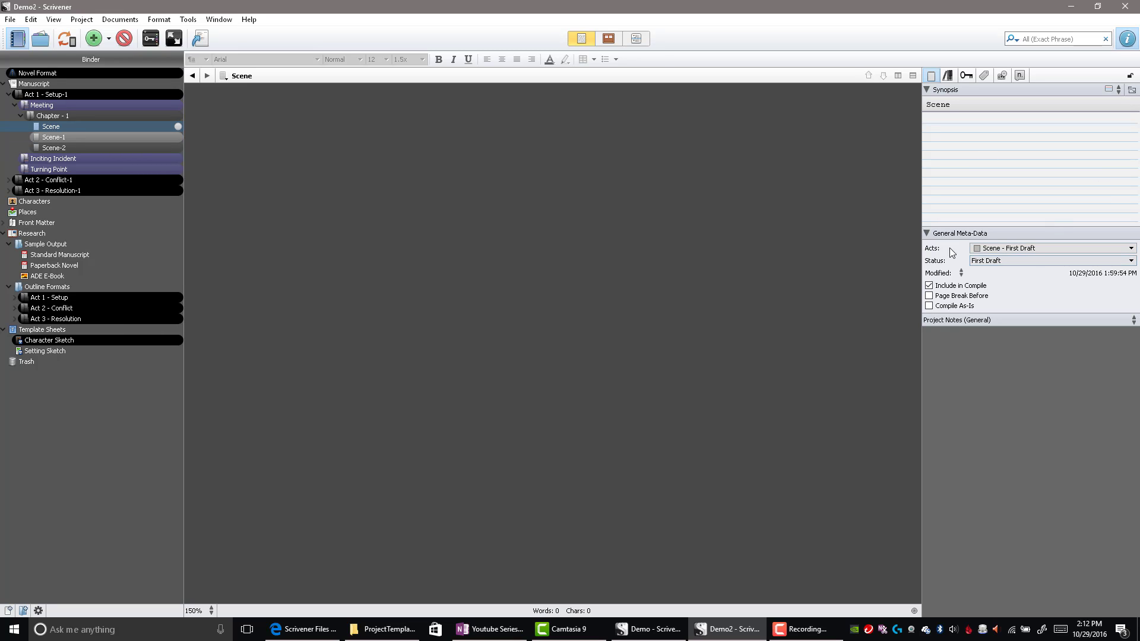
{"action": "left_click", "coordinate": [100, 137]}
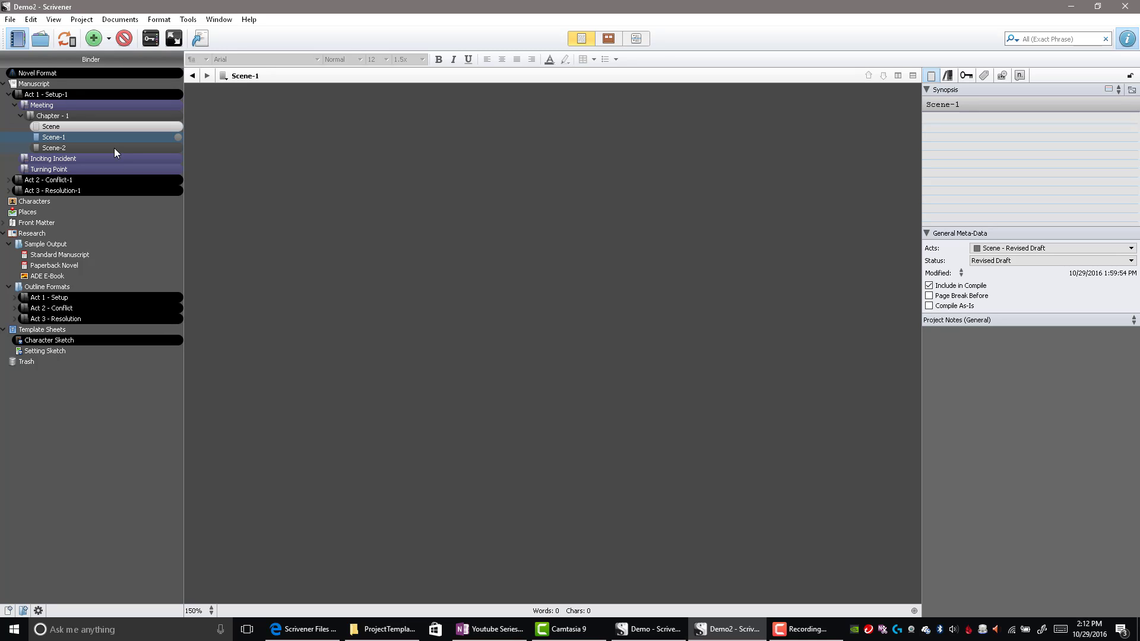
Step: Compare the Acts label and status of Scene-2, Scene-1 and Scene, and collapse Chapter - 1 and Meeting in the binder
{"action": "left_click", "coordinate": [116, 151]}
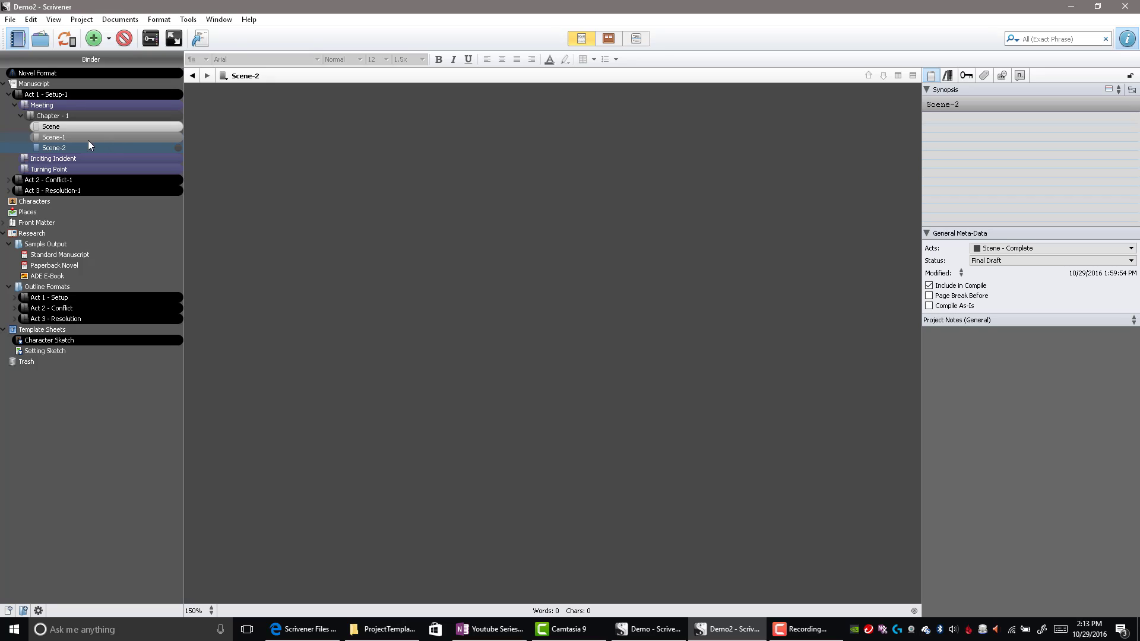
{"action": "left_click", "coordinate": [84, 137]}
{"action": "left_click", "coordinate": [82, 128]}
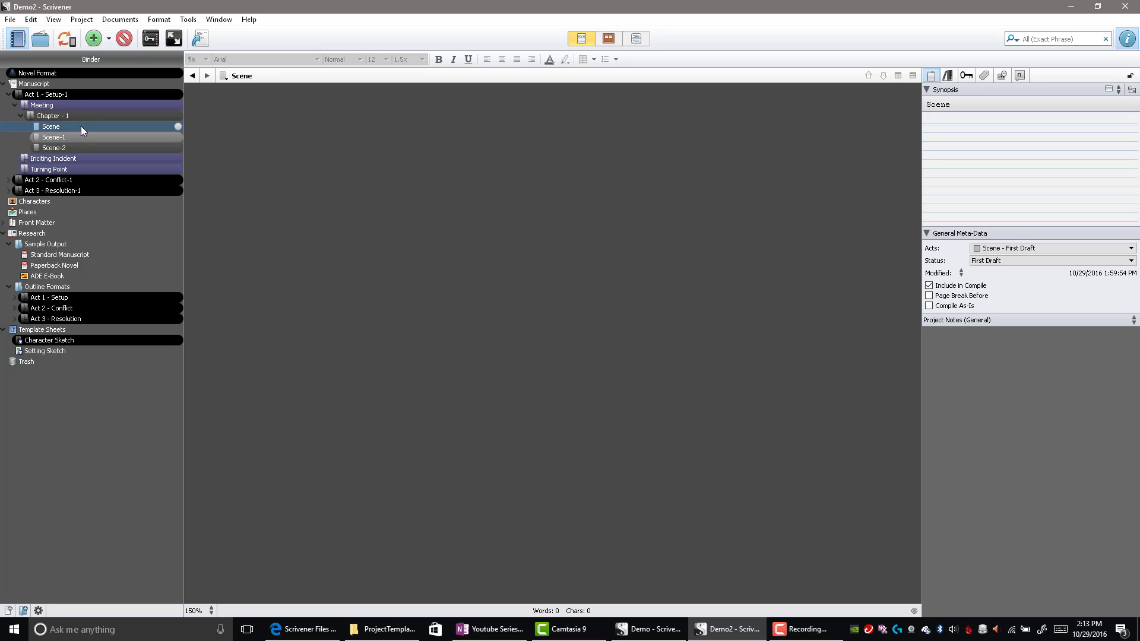
{"action": "left_click", "coordinate": [22, 116]}
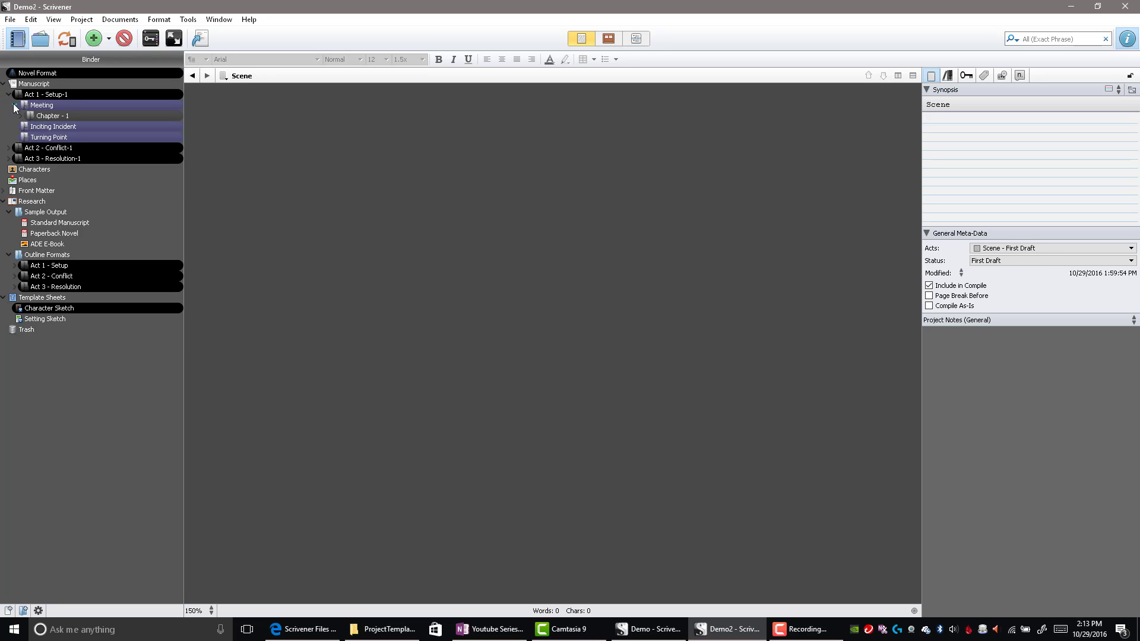
{"action": "left_click", "coordinate": [16, 105]}
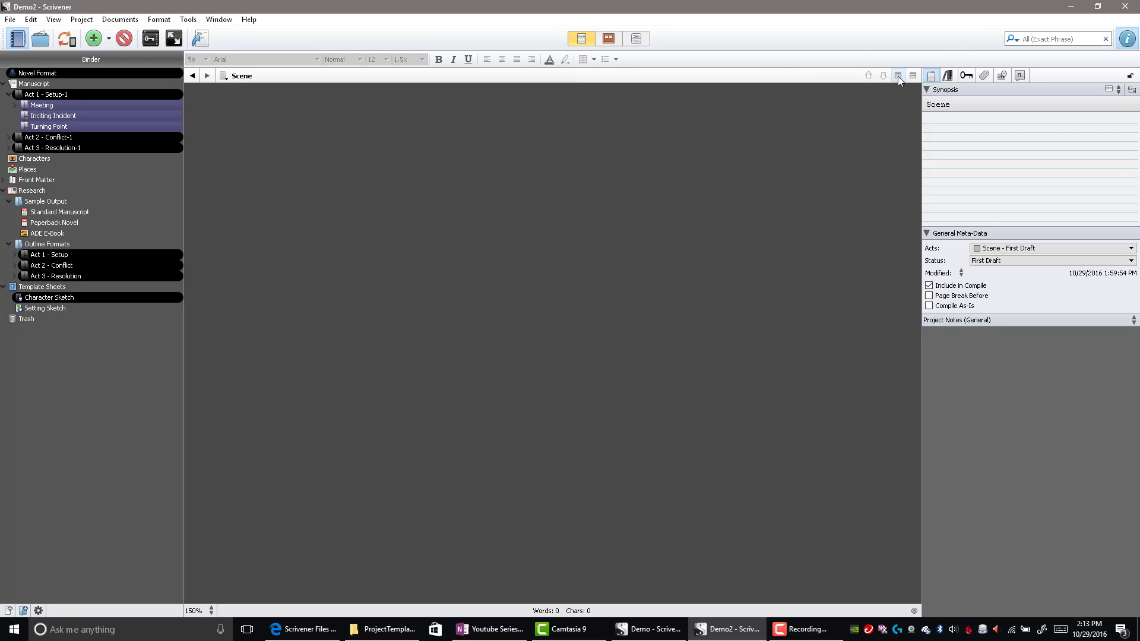
Step: Hide the inspector, split the editor vertically and load the Manuscript outline into the second editor
{"action": "left_click", "coordinate": [1128, 39]}
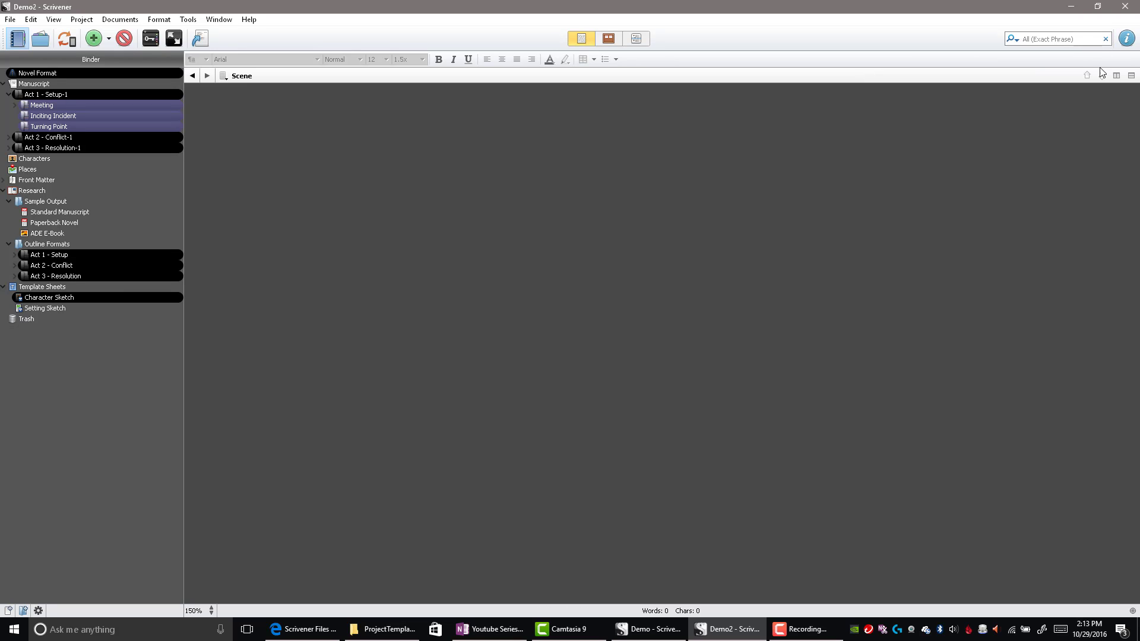
{"action": "left_click", "coordinate": [1117, 76]}
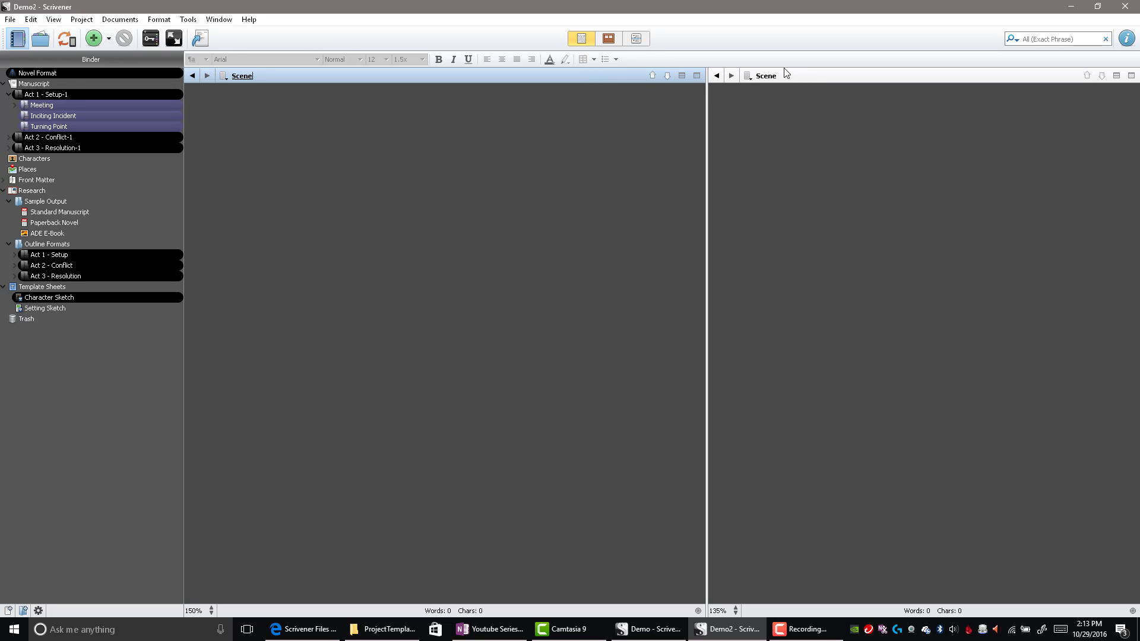
{"action": "left_click", "coordinate": [805, 76]}
{"action": "left_click", "coordinate": [652, 80]}
{"action": "left_click", "coordinate": [805, 76]}
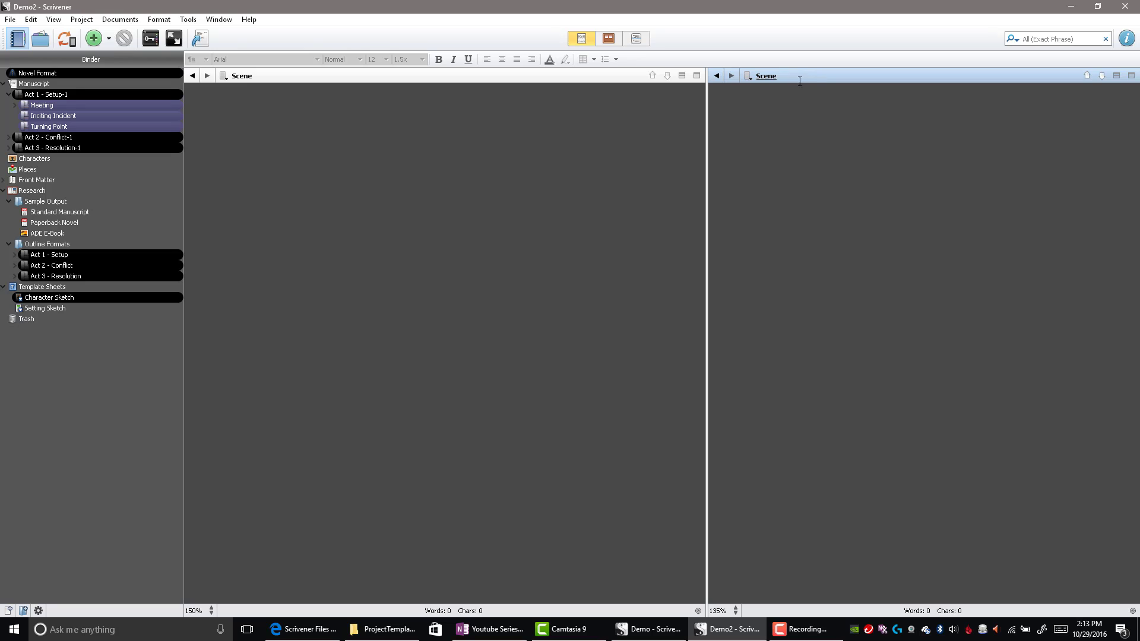
{"action": "left_click", "coordinate": [36, 85]}
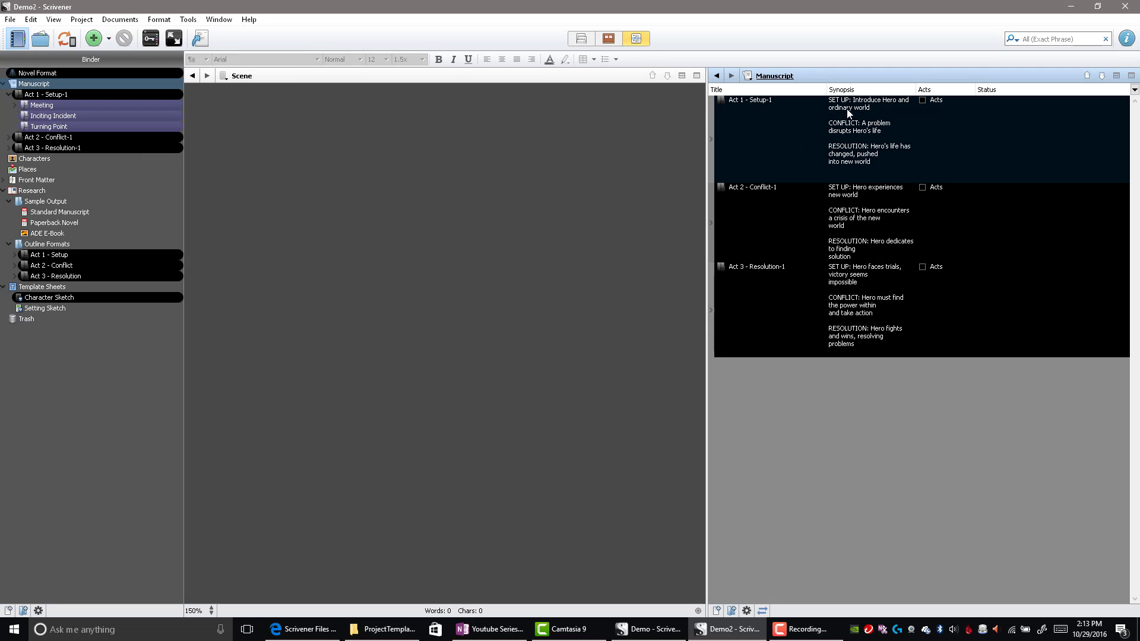
Step: Narrow the Manuscript outline pane and expand Act 1 - Setup-1, Meeting and Chapter - 1 in it down to the scenes
{"action": "left_click_drag", "start_coordinate": [710, 125], "coordinate": [846, 125]}
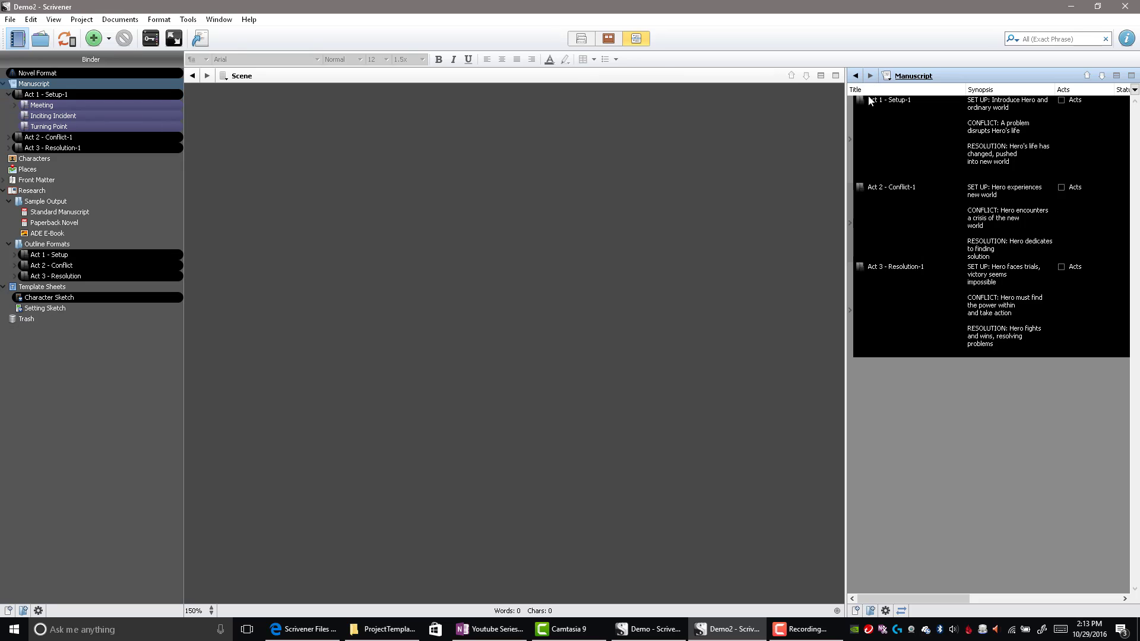
{"action": "left_click", "coordinate": [851, 138]}
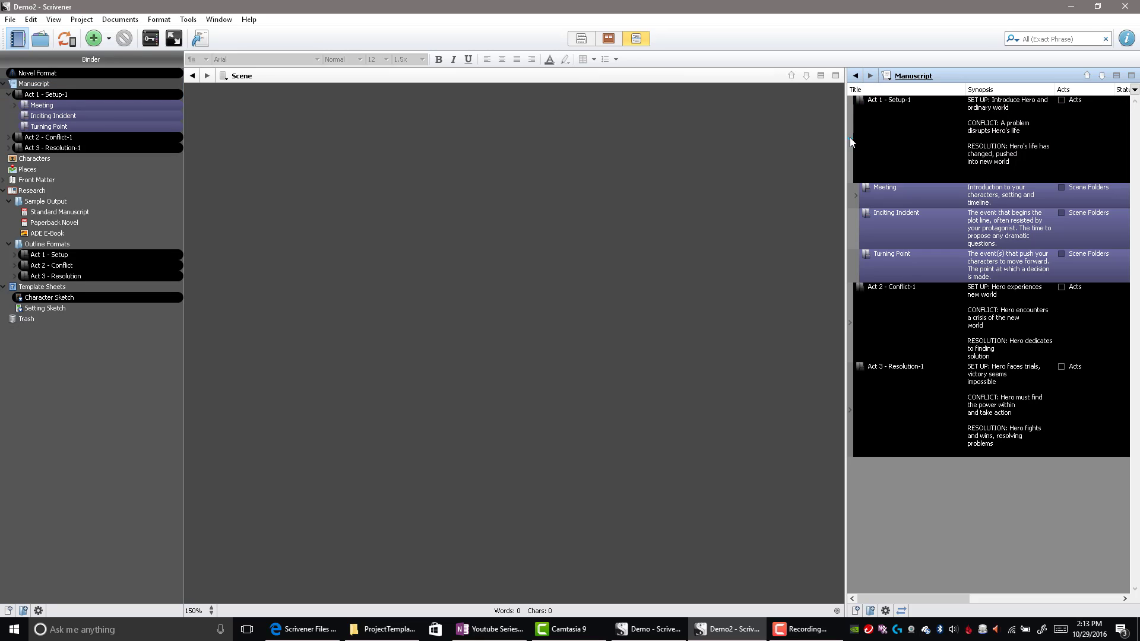
{"action": "left_click", "coordinate": [854, 197]}
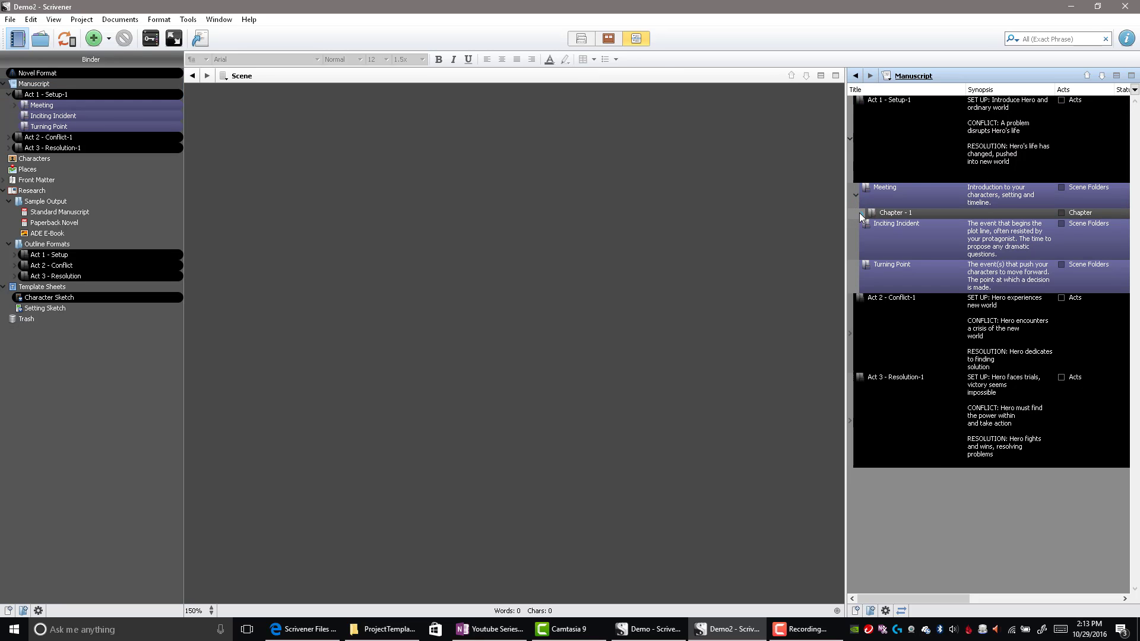
{"action": "left_click", "coordinate": [860, 212]}
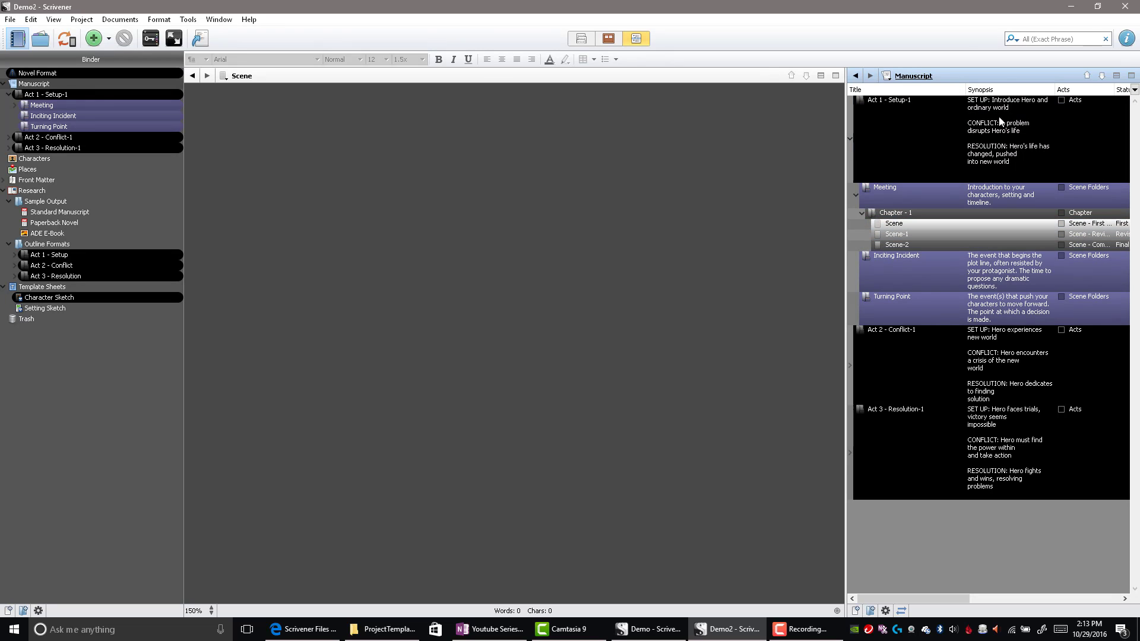
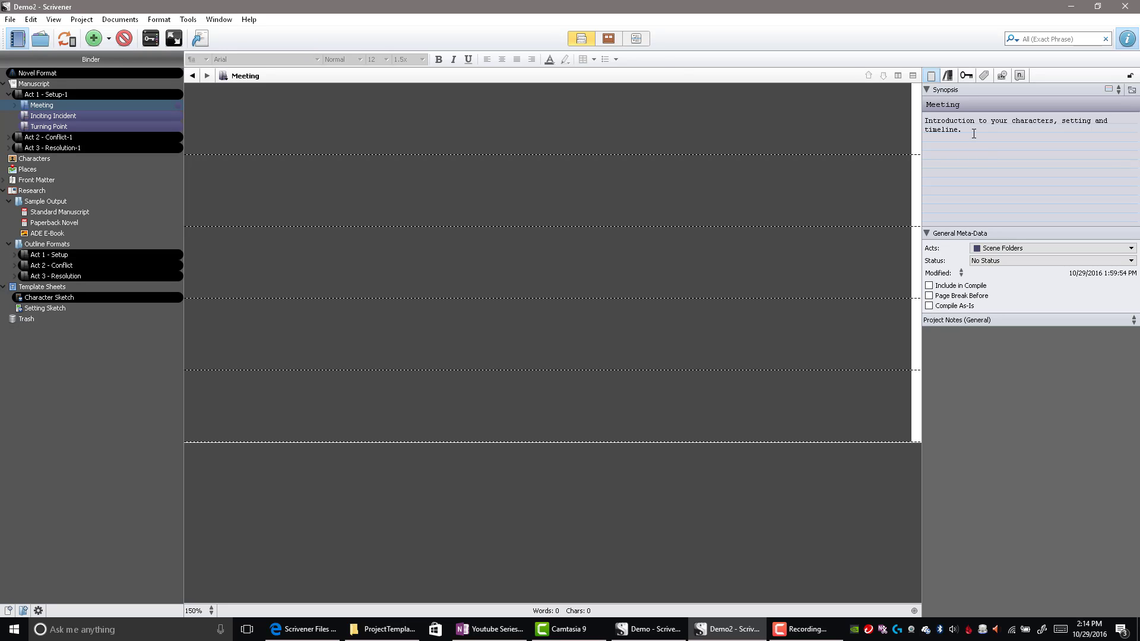
Step: Expand Meeting and Chapter - 1 in the binder and open the first scene
{"action": "left_click", "coordinate": [14, 105]}
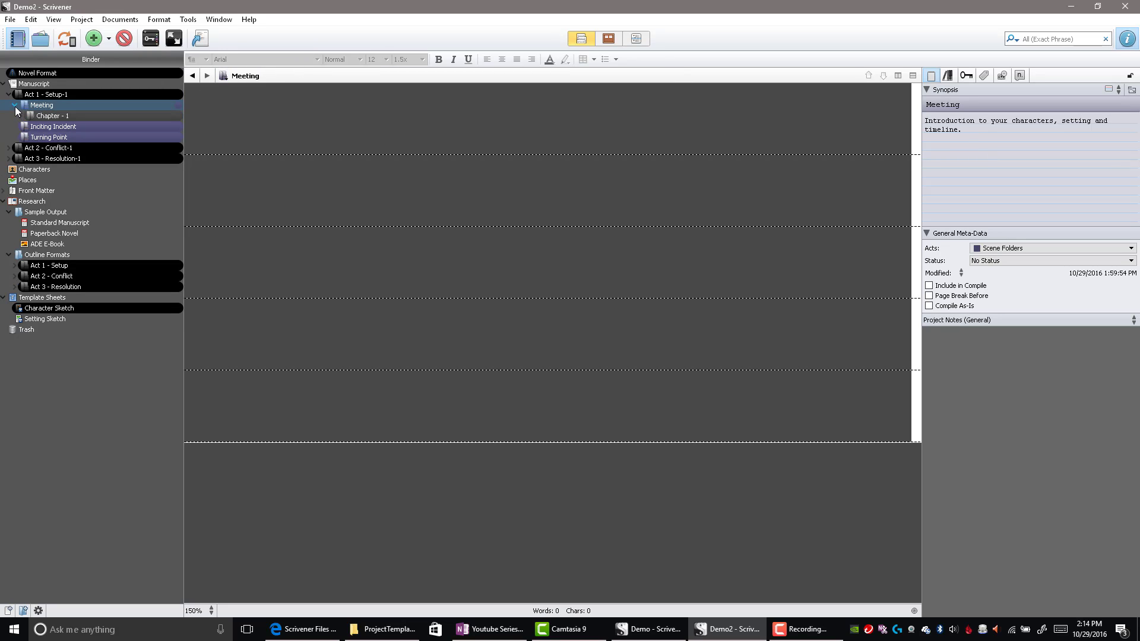
{"action": "left_click", "coordinate": [27, 116]}
{"action": "left_click", "coordinate": [21, 116]}
{"action": "left_click", "coordinate": [67, 128]}
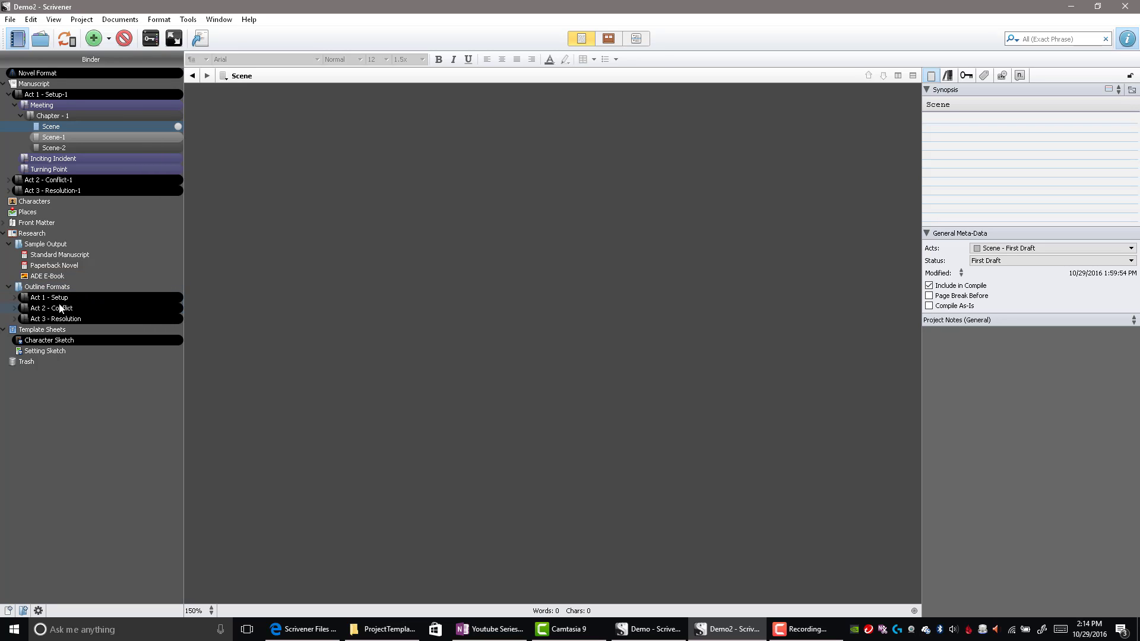
Step: Expand Act 1 - Setup under Outline Formats to view its sample structure down to the scenes, and collapse it
{"action": "left_click", "coordinate": [15, 299]}
{"action": "left_click", "coordinate": [27, 319]}
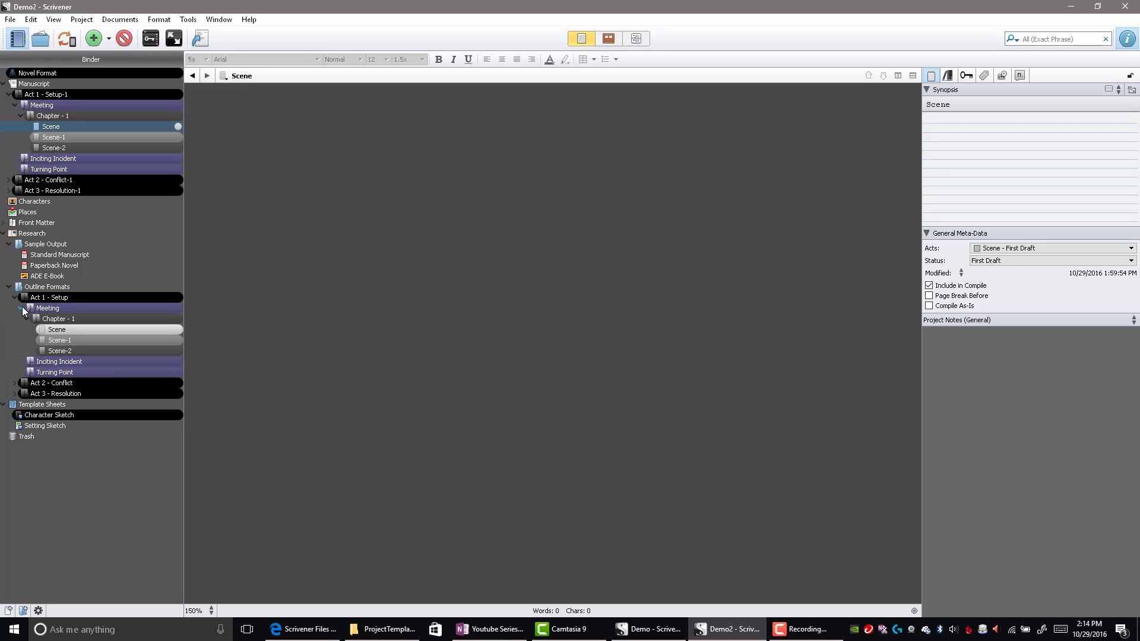
{"action": "left_click", "coordinate": [22, 307]}
{"action": "left_click", "coordinate": [15, 298]}
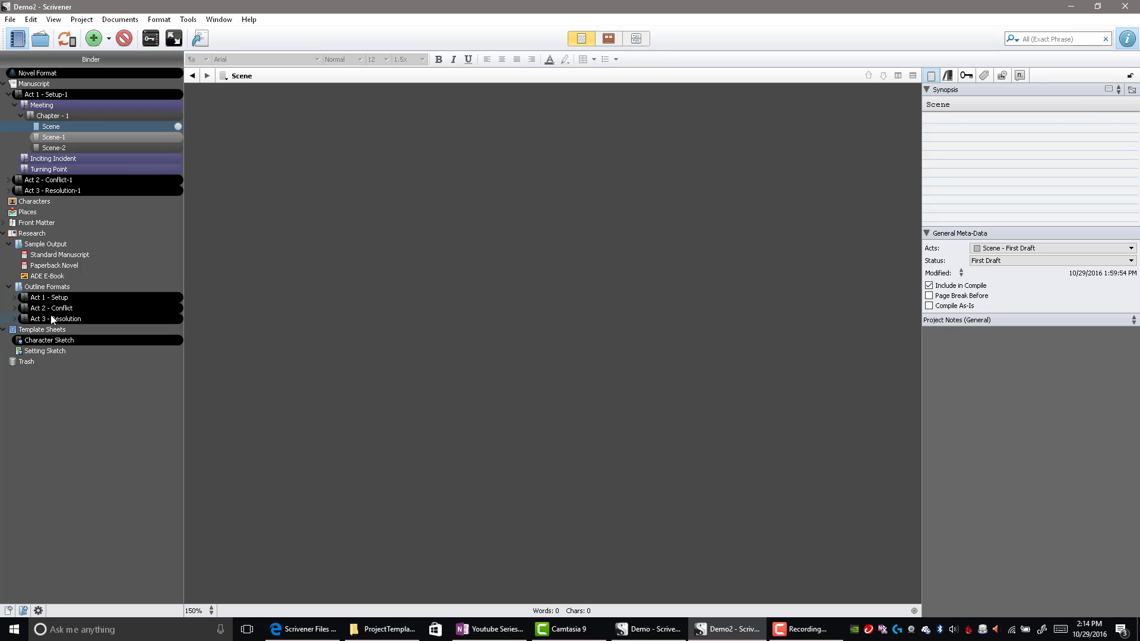
Step: Reopen Act 1 - Setup under Outline Formats, examine the Inciting Incident synopsis and collapse the act
{"action": "left_click", "coordinate": [16, 299]}
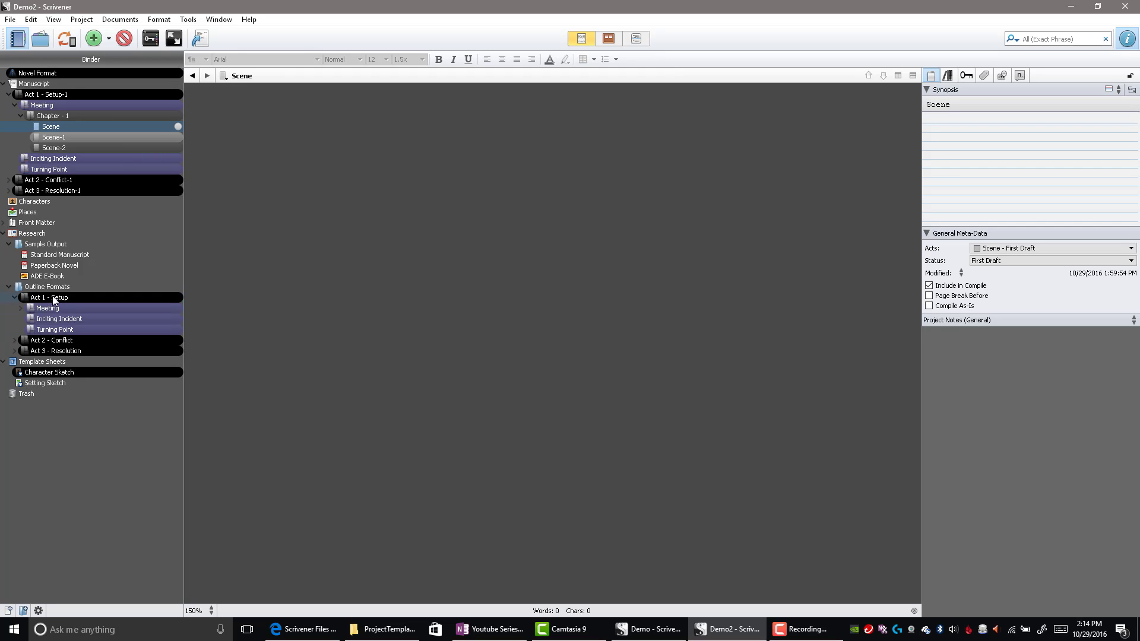
{"action": "left_click", "coordinate": [20, 308]}
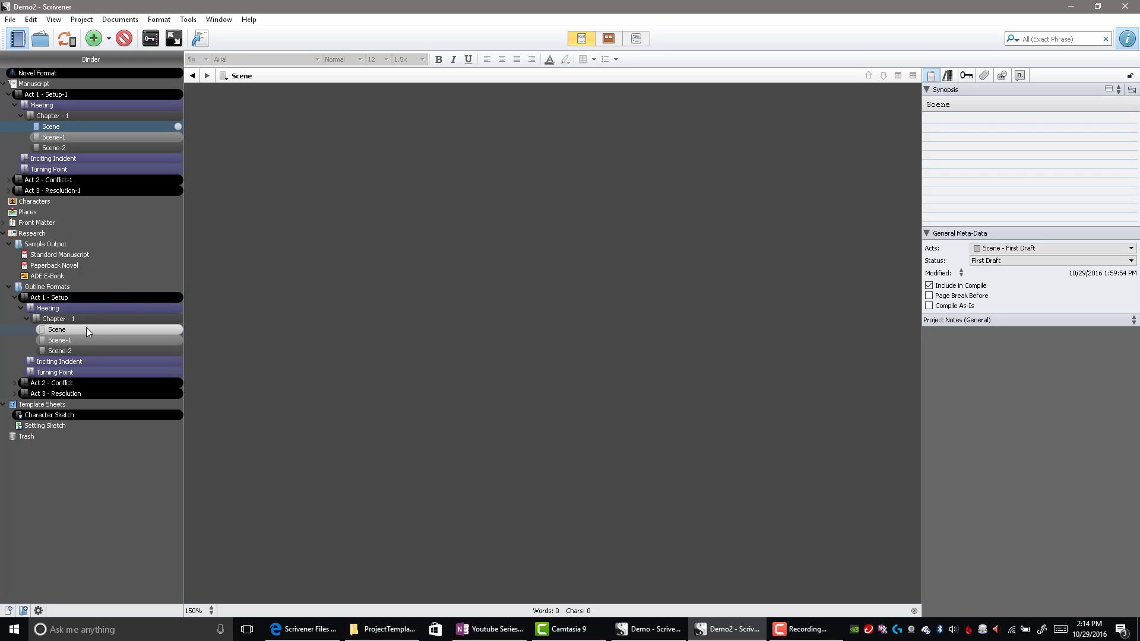
{"action": "left_click", "coordinate": [72, 362]}
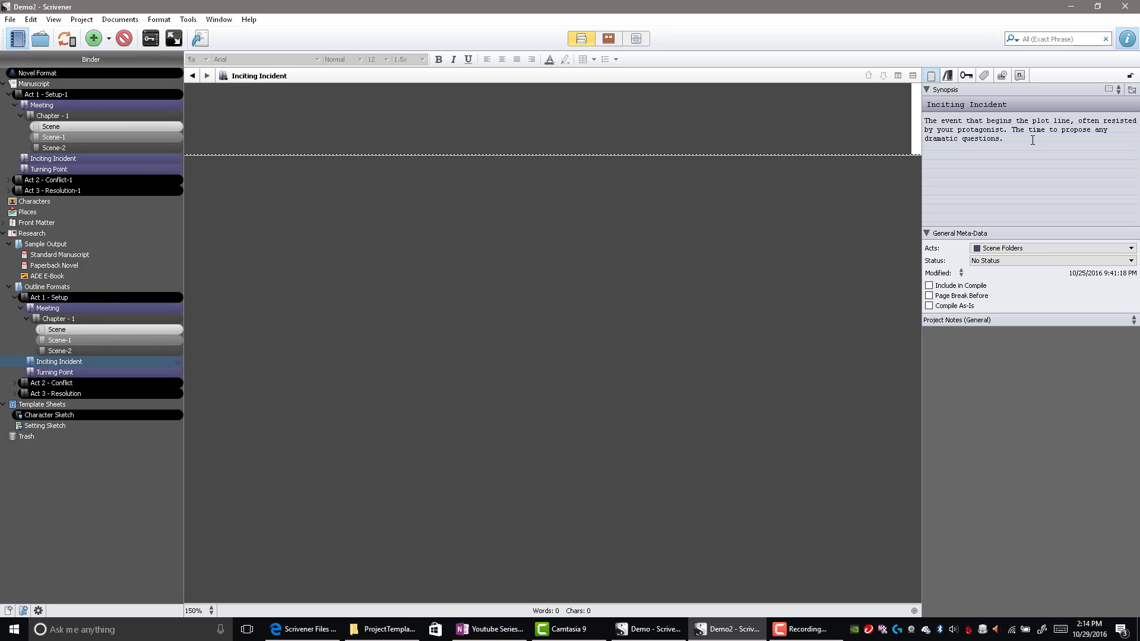
{"action": "left_click", "coordinate": [14, 299]}
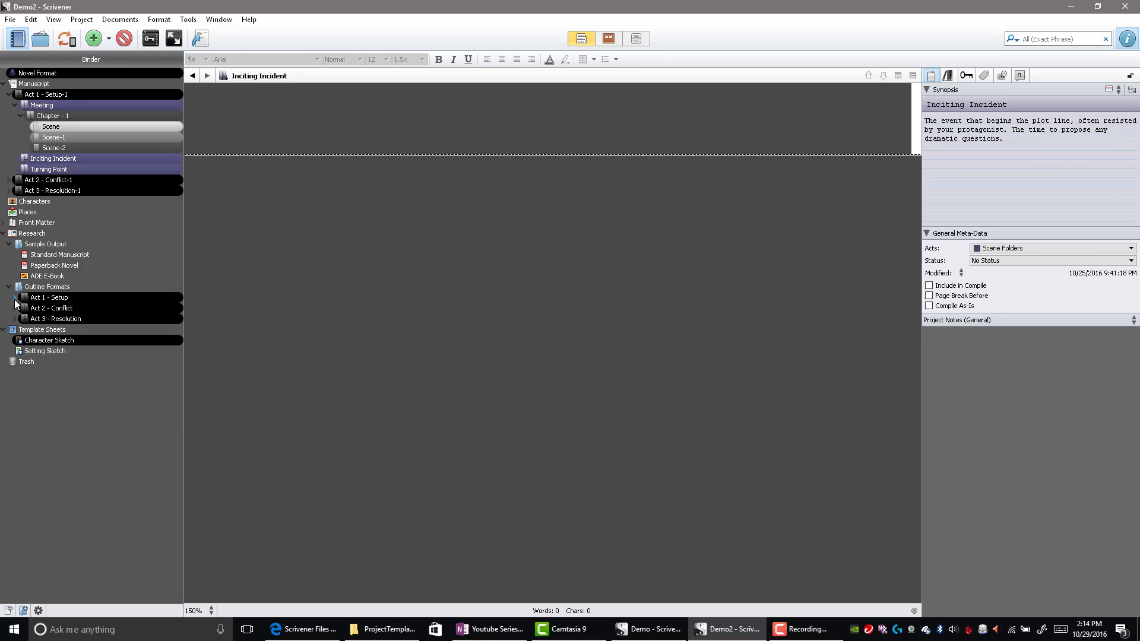
Step: Examine the synopsis, Acts label and status of Act 1 - Setup-1, its three scenes and Chapter - 1 in the manuscript
{"action": "left_click", "coordinate": [58, 96]}
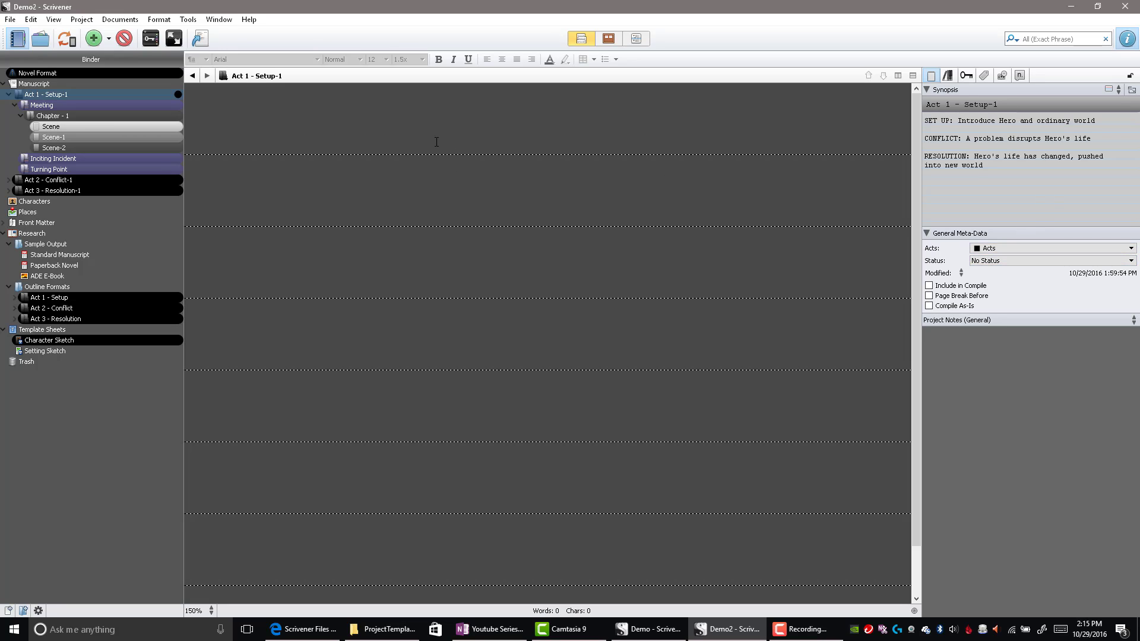
{"action": "left_click", "coordinate": [69, 125]}
{"action": "left_click", "coordinate": [69, 139]}
{"action": "left_click", "coordinate": [68, 147]}
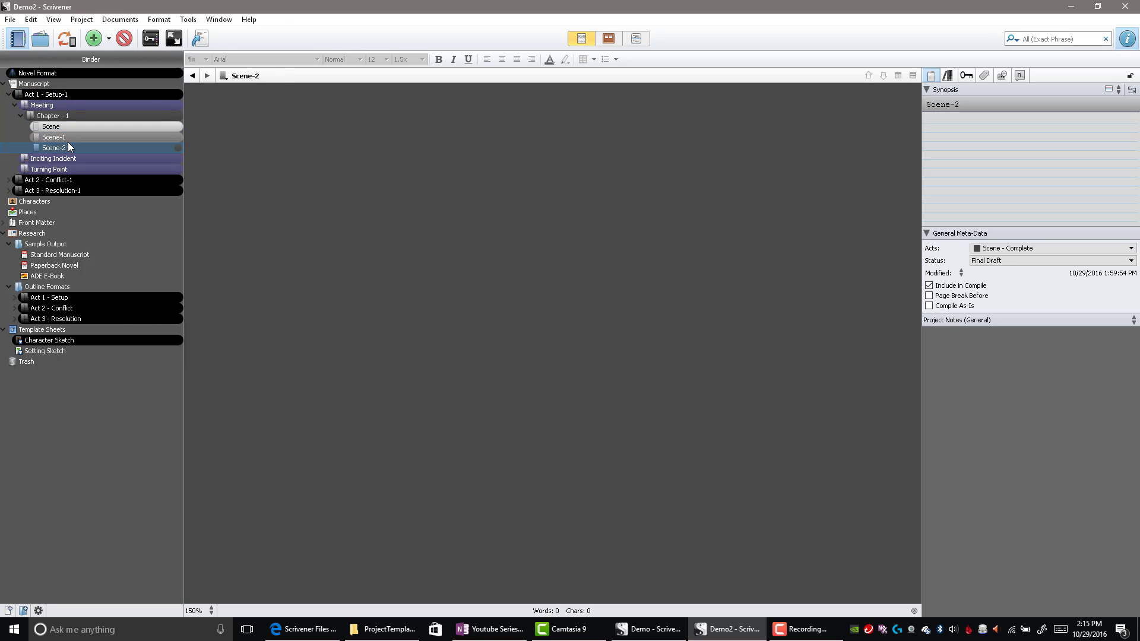
{"action": "left_click", "coordinate": [68, 138]}
{"action": "left_click", "coordinate": [68, 125]}
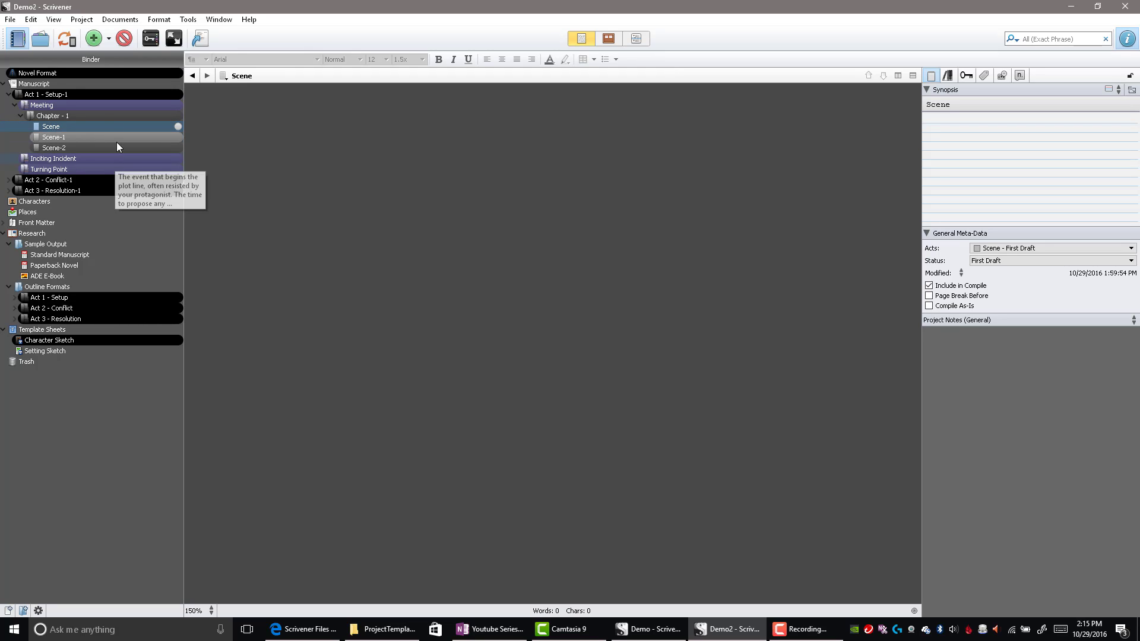
{"action": "left_click", "coordinate": [64, 116]}
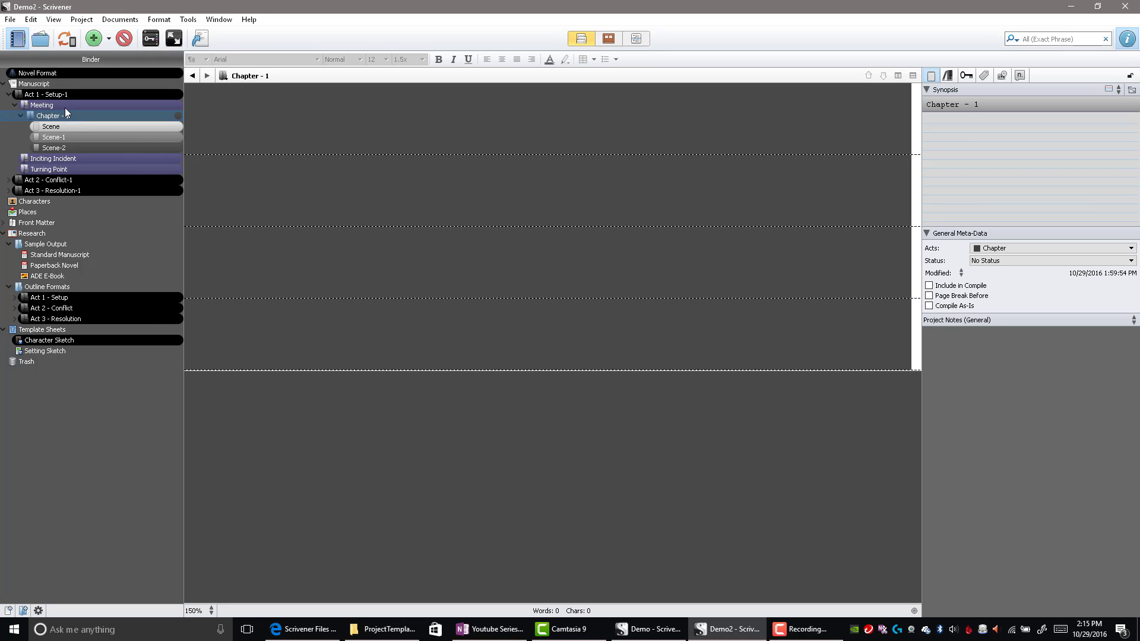
Step: Select Scene under Chapter - 1 and review its available Acts labels, leaving the current label in place
{"action": "left_click", "coordinate": [108, 127]}
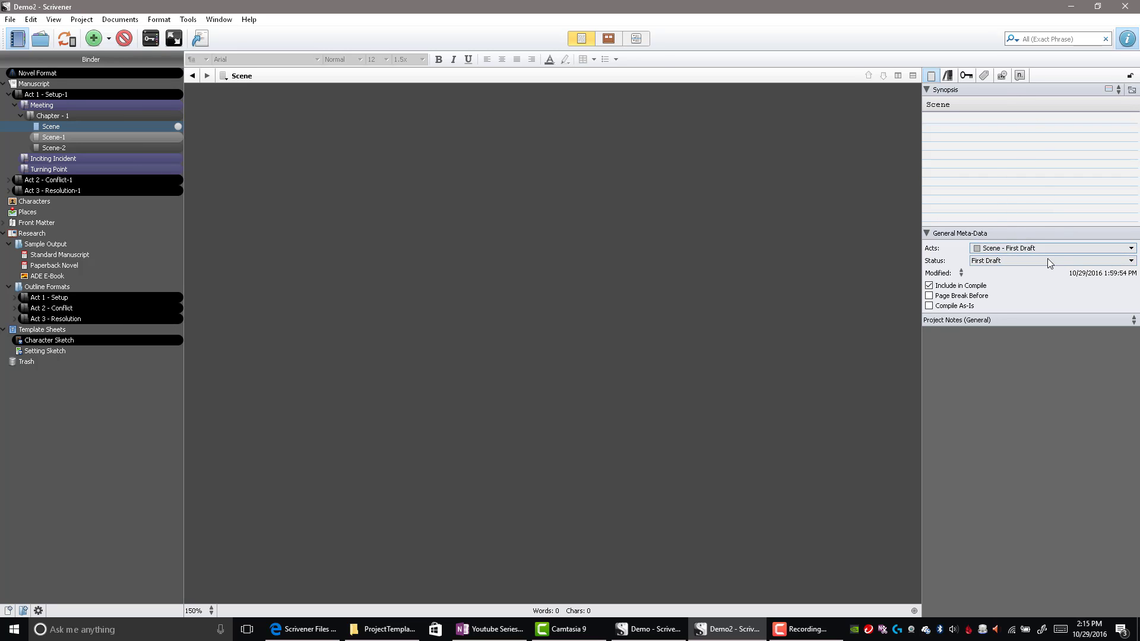
{"action": "left_click", "coordinate": [1132, 249]}
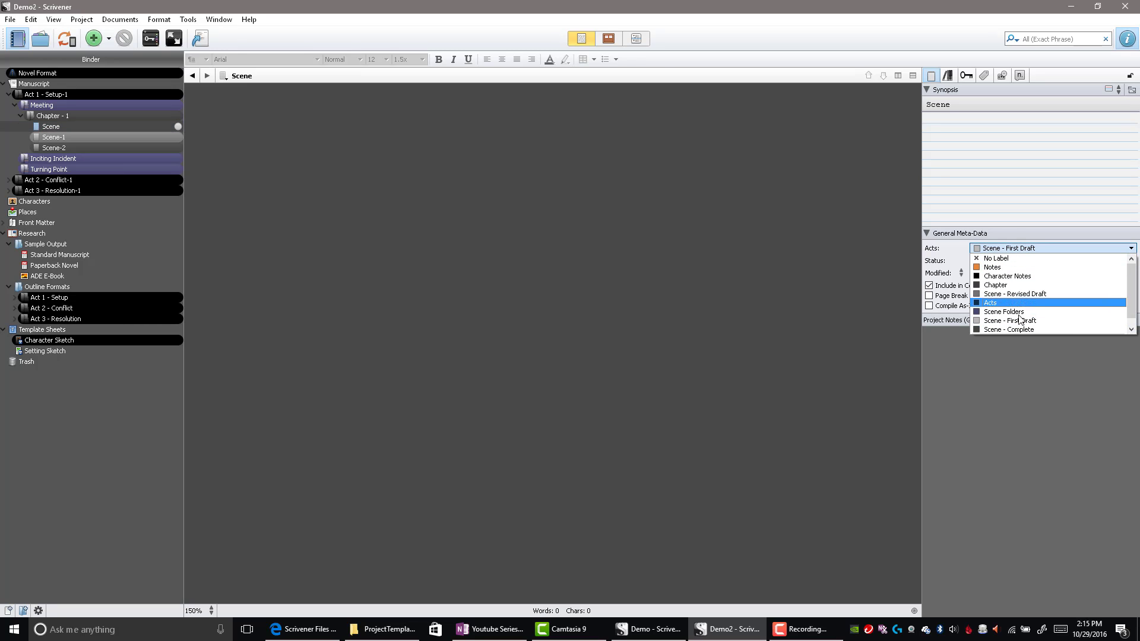
{"action": "left_click", "coordinate": [1054, 201]}
Step: Open the project's Meta-Data Settings from Scene's status choices and add a label named "Scene -Complete"
{"action": "left_click", "coordinate": [1022, 261]}
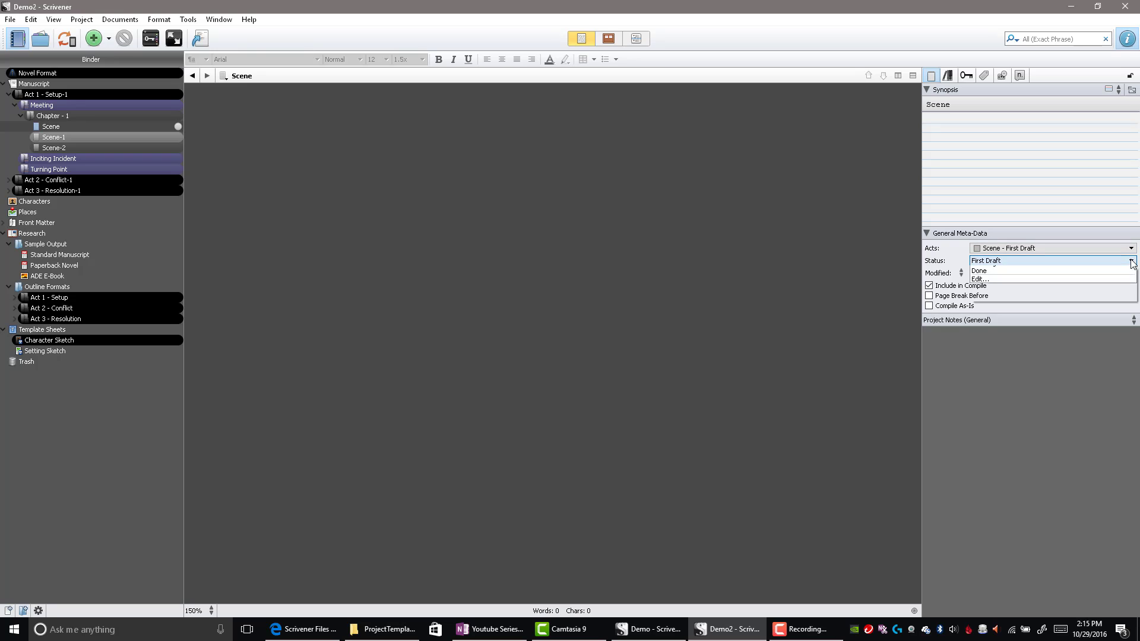
{"action": "left_click", "coordinate": [986, 324]}
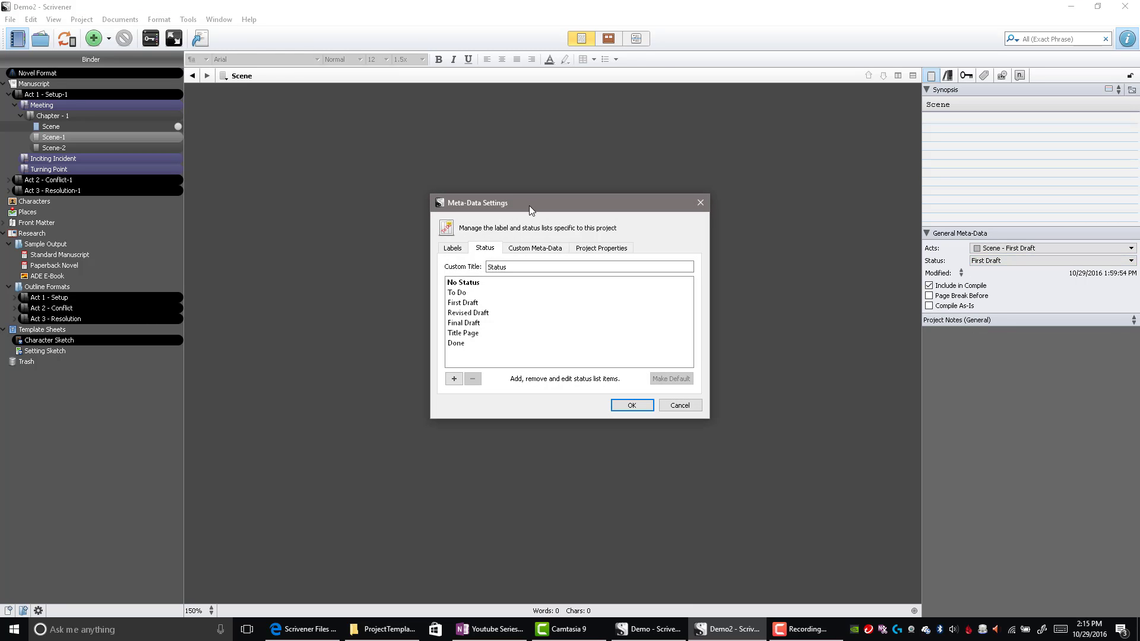
{"action": "left_click_drag", "start_coordinate": [666, 125], "coordinate": [837, 93]}
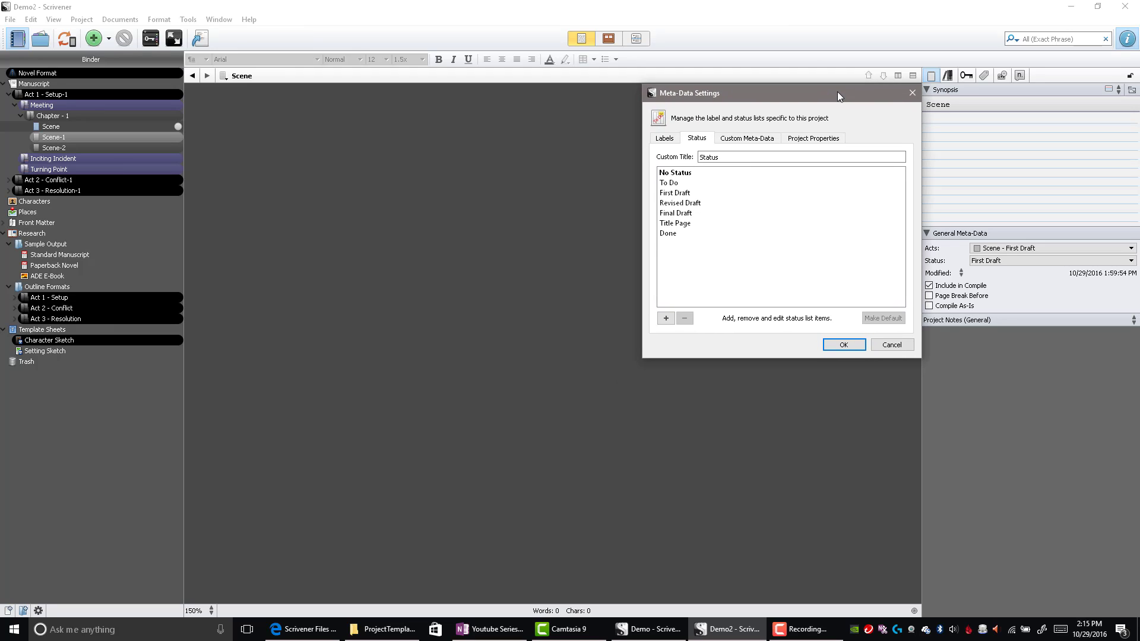
{"action": "left_click", "coordinate": [665, 138]}
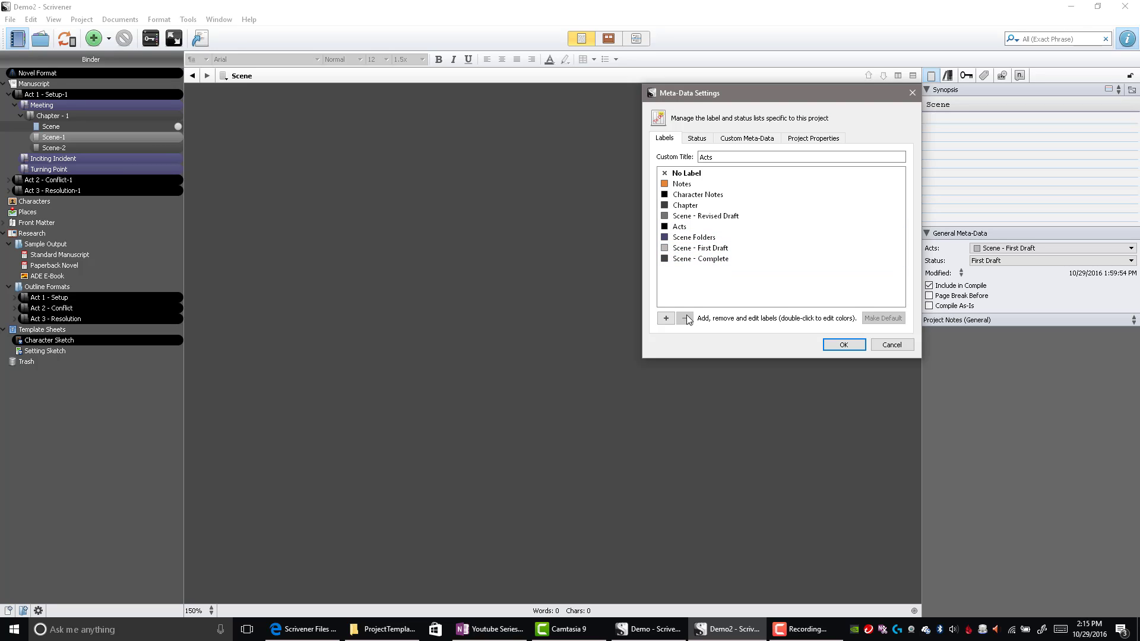
{"action": "left_click", "coordinate": [666, 319]}
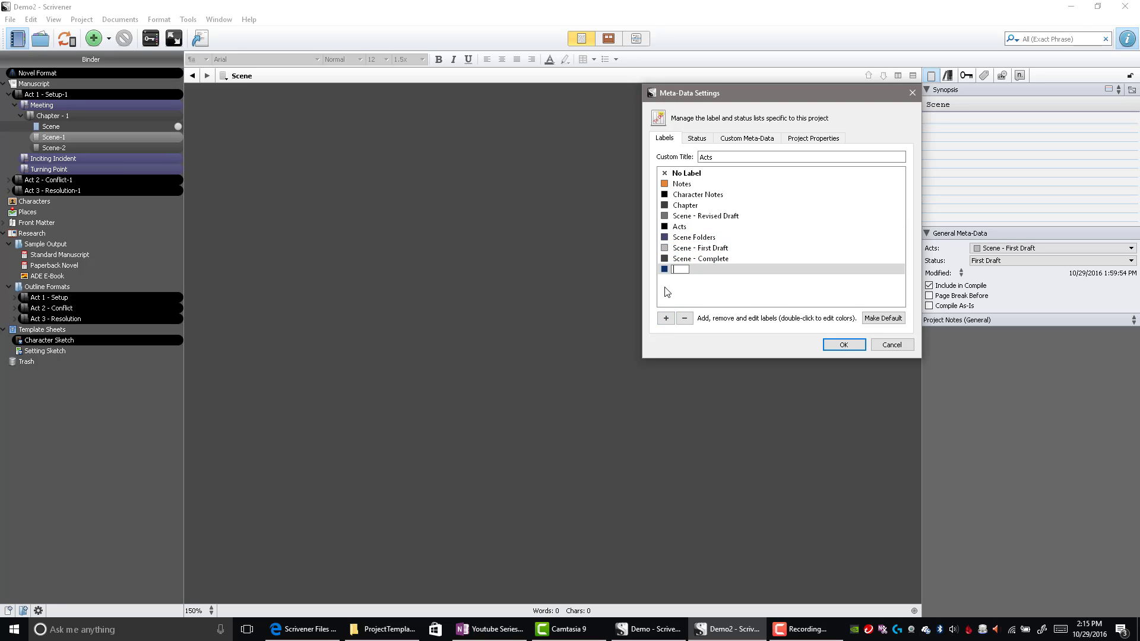
{"action": "type", "text": "Scene -Complete"}
{"action": "key", "text": "Return"}
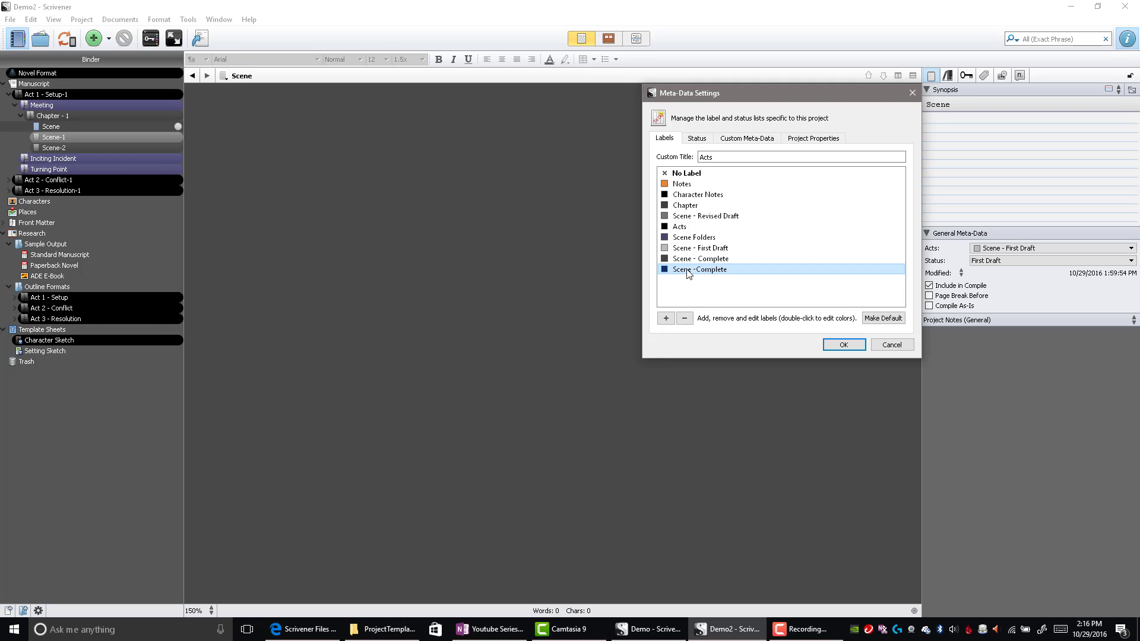
Step: Set the "Scene -Complete" label's color to pale yellow (255, 255, 127) and save the Meta-Data Settings
{"action": "double_click", "coordinate": [665, 269]}
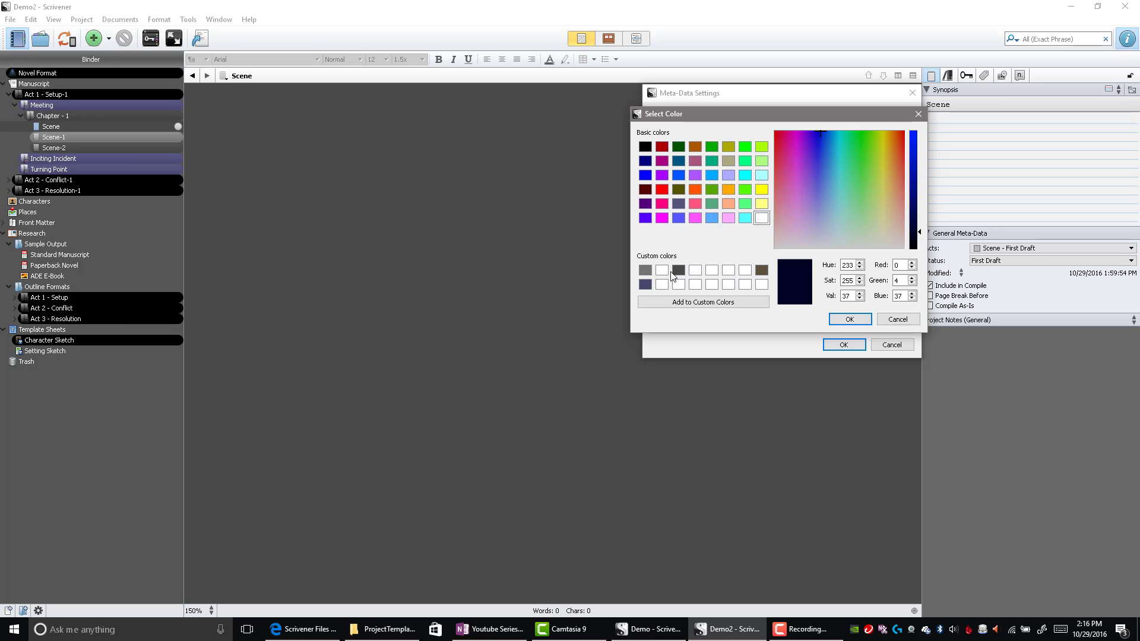
{"action": "left_click_drag", "start_coordinate": [650, 274], "coordinate": [699, 288]}
{"action": "left_click", "coordinate": [762, 205]}
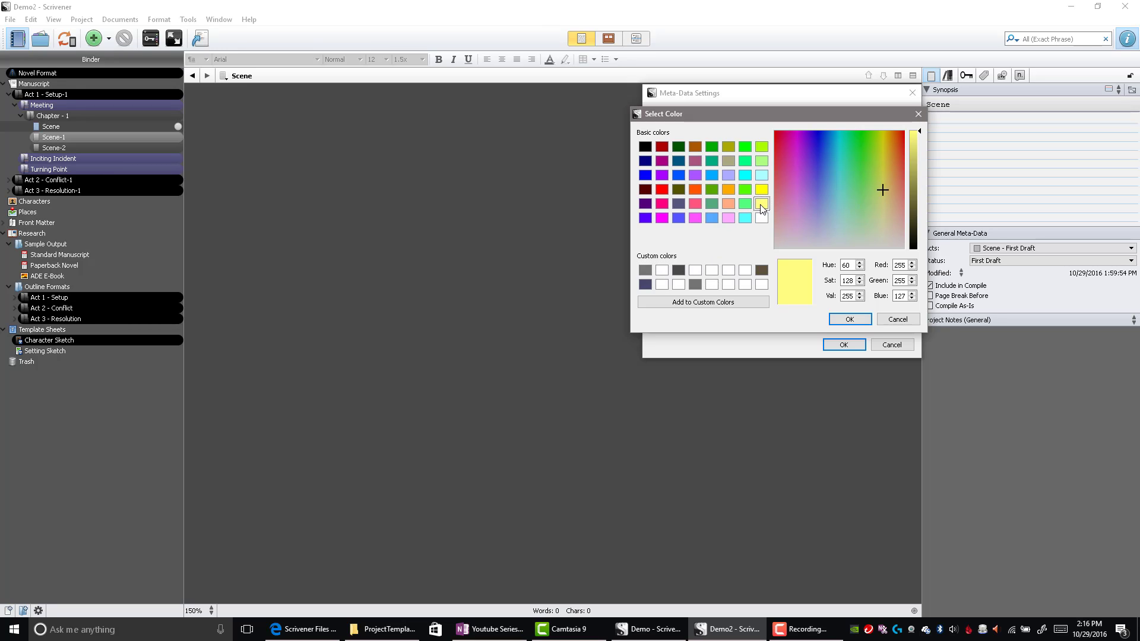
{"action": "left_click", "coordinate": [708, 306]}
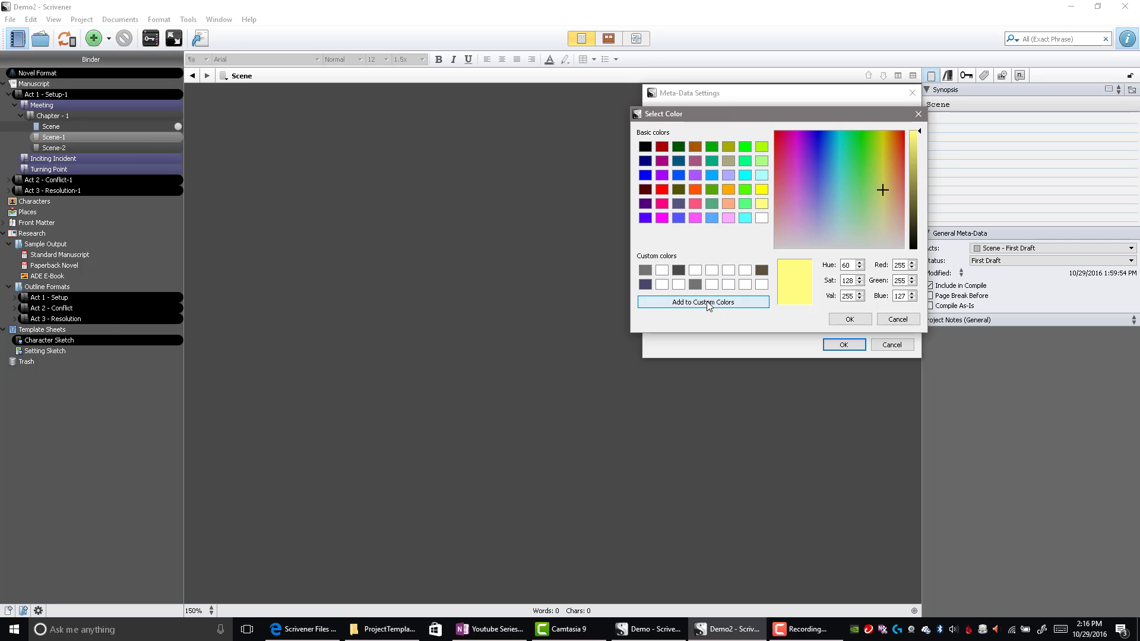
{"action": "left_click", "coordinate": [851, 319]}
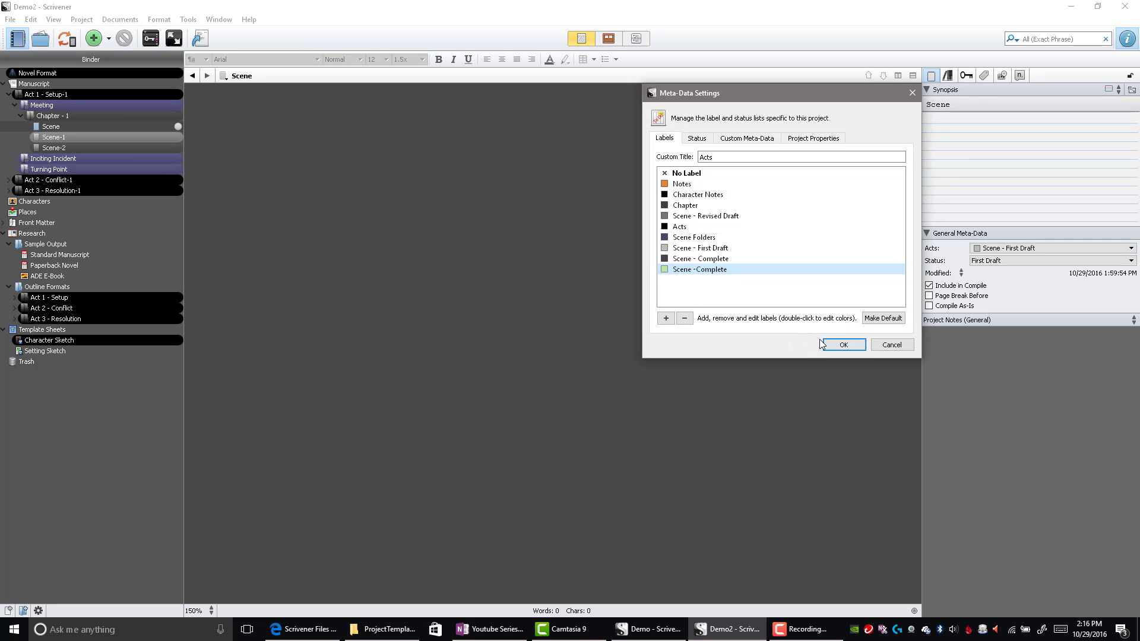
{"action": "left_click", "coordinate": [842, 346]}
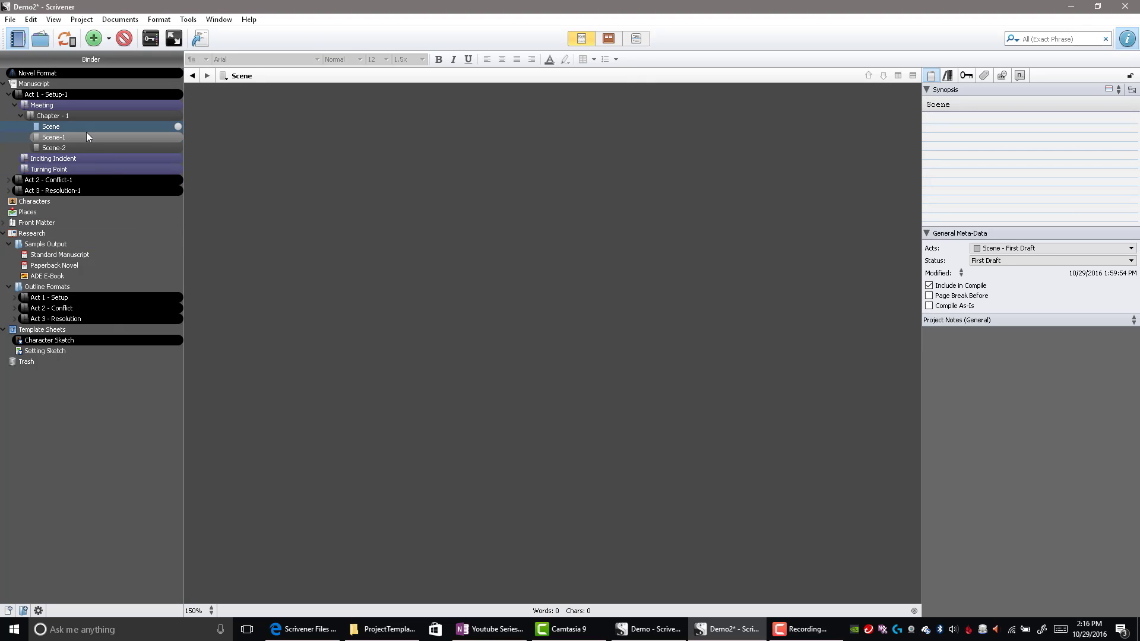
Step: Assign the new yellow "Scene -Complete" label to Scene-1 under Chapter - 1 and check its color in the binder
{"action": "left_click", "coordinate": [86, 134]}
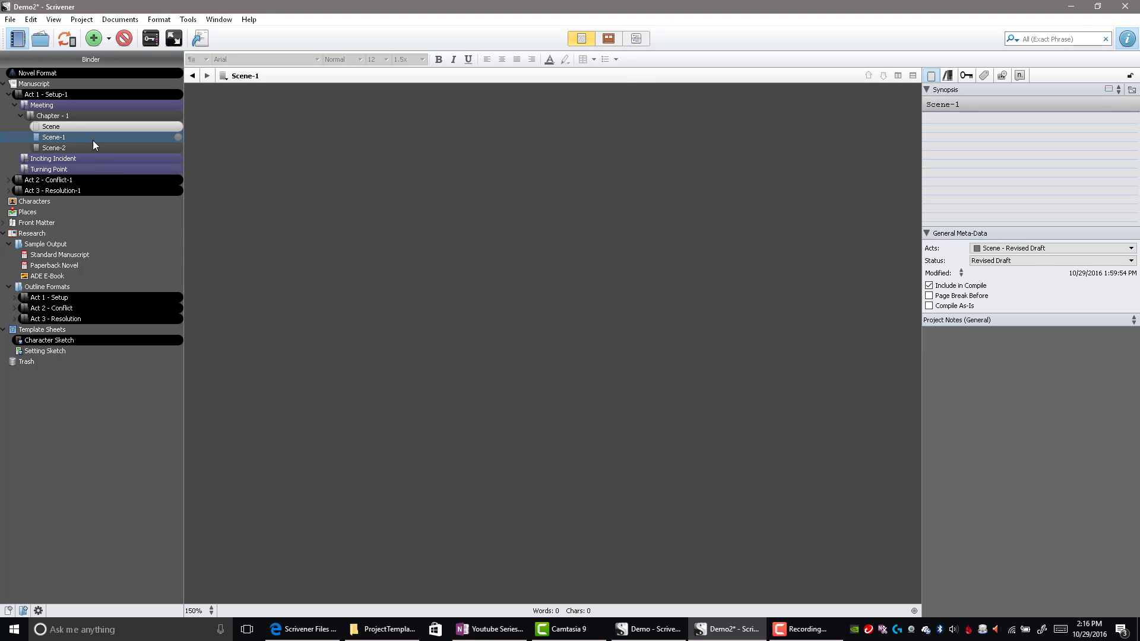
{"action": "left_click", "coordinate": [1127, 248]}
{"action": "left_click", "coordinate": [1042, 338]}
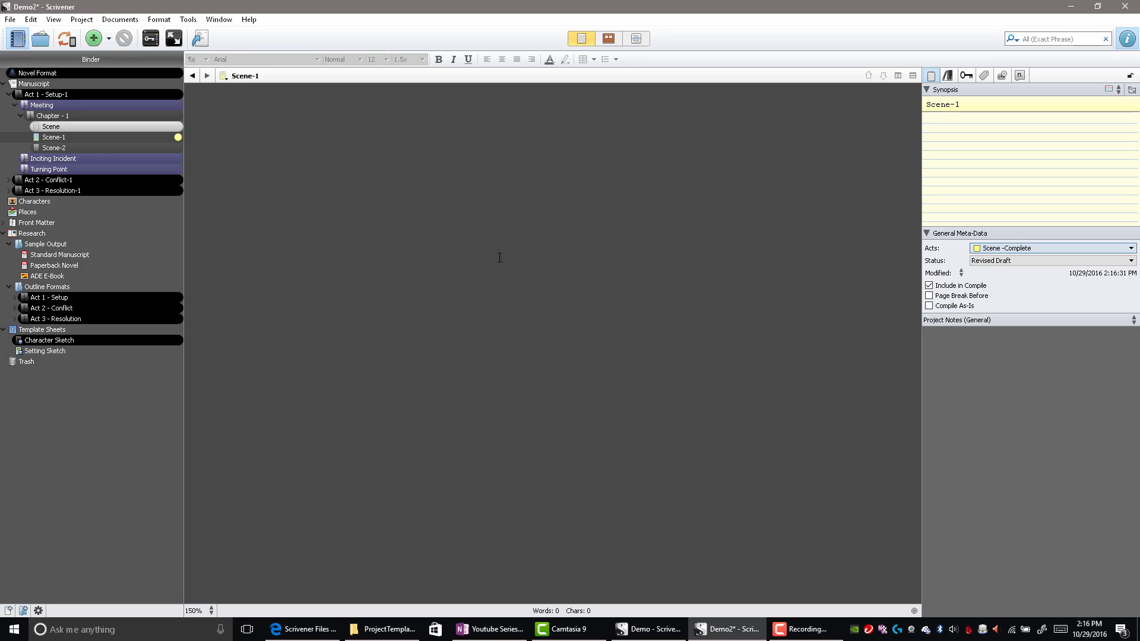
{"action": "left_click", "coordinate": [80, 149]}
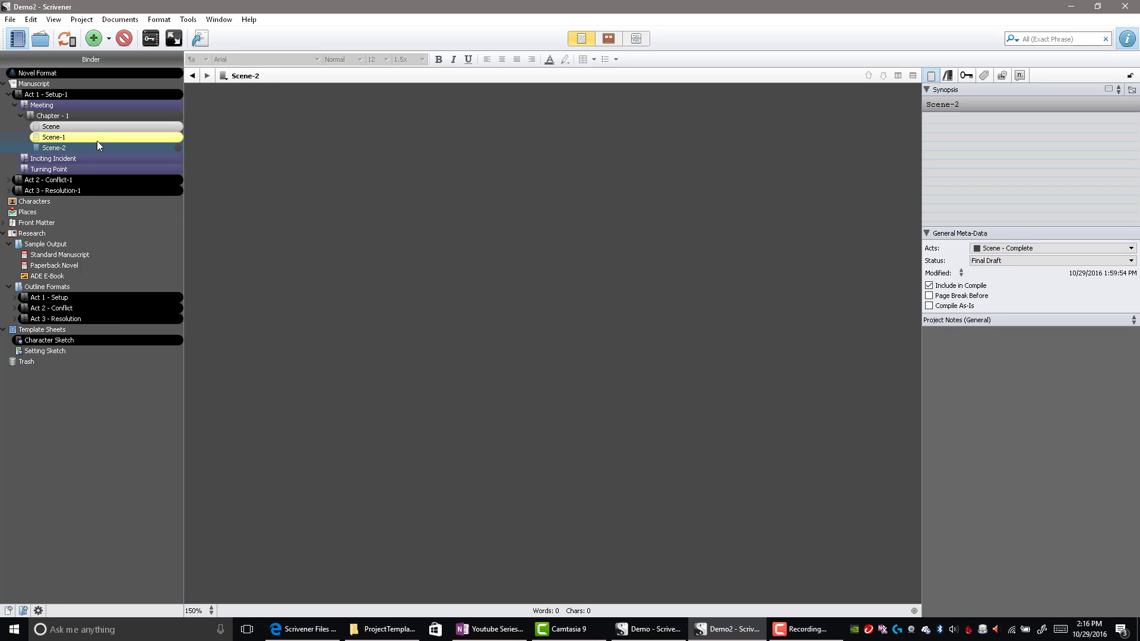
Step: Return Scene-1's Acts label to "Scene - Revised Draft"
{"action": "left_click", "coordinate": [95, 136]}
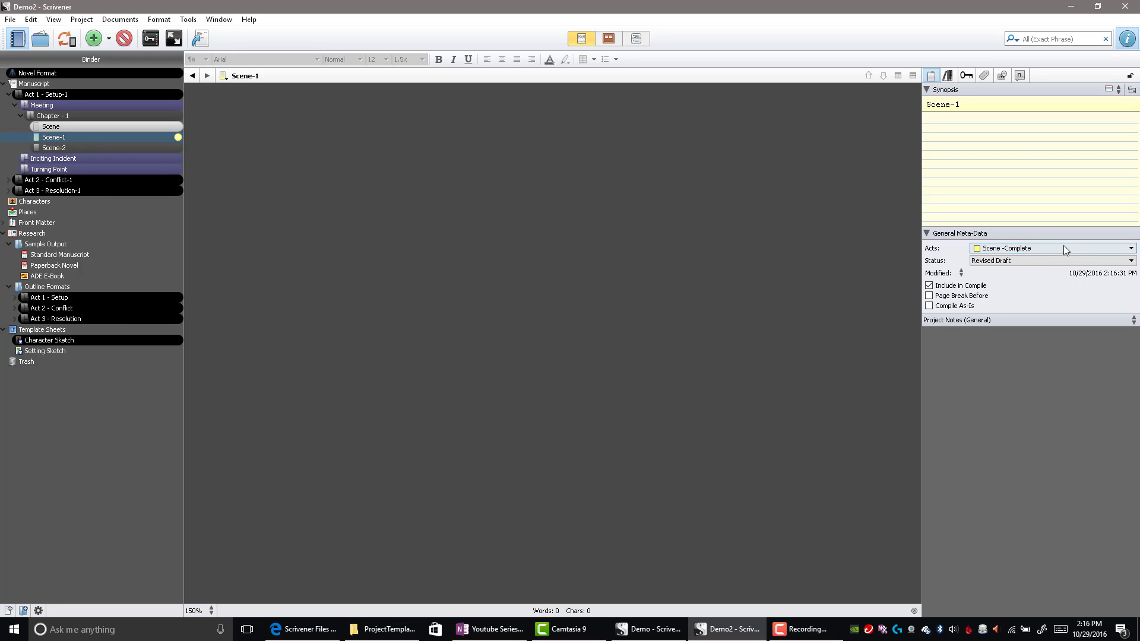
{"action": "left_click", "coordinate": [1130, 248]}
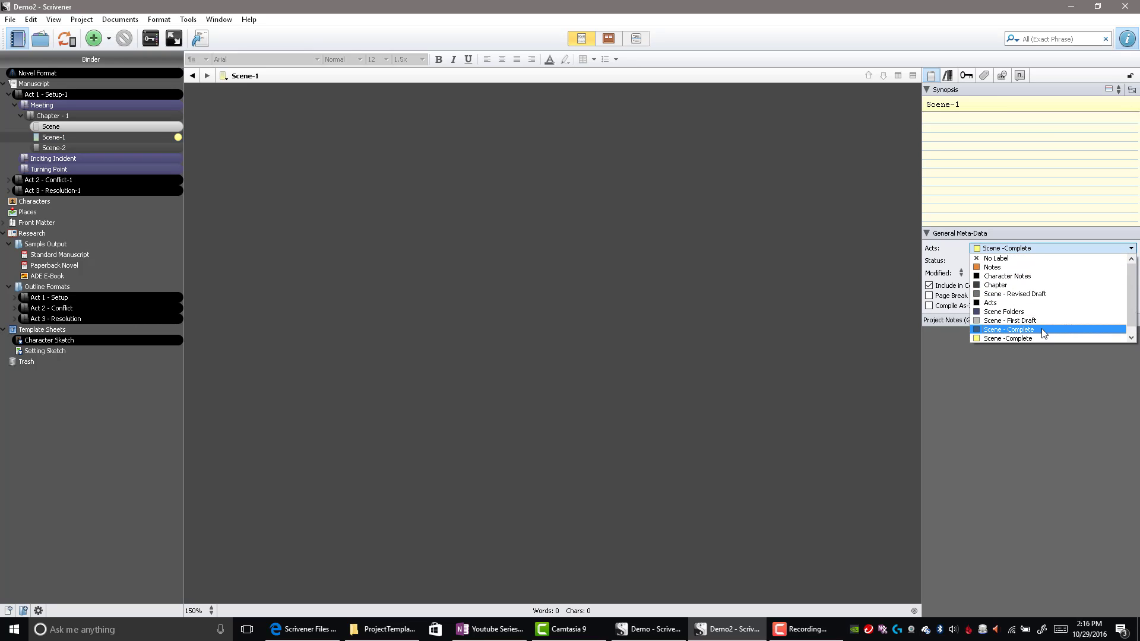
{"action": "left_click", "coordinate": [1041, 294]}
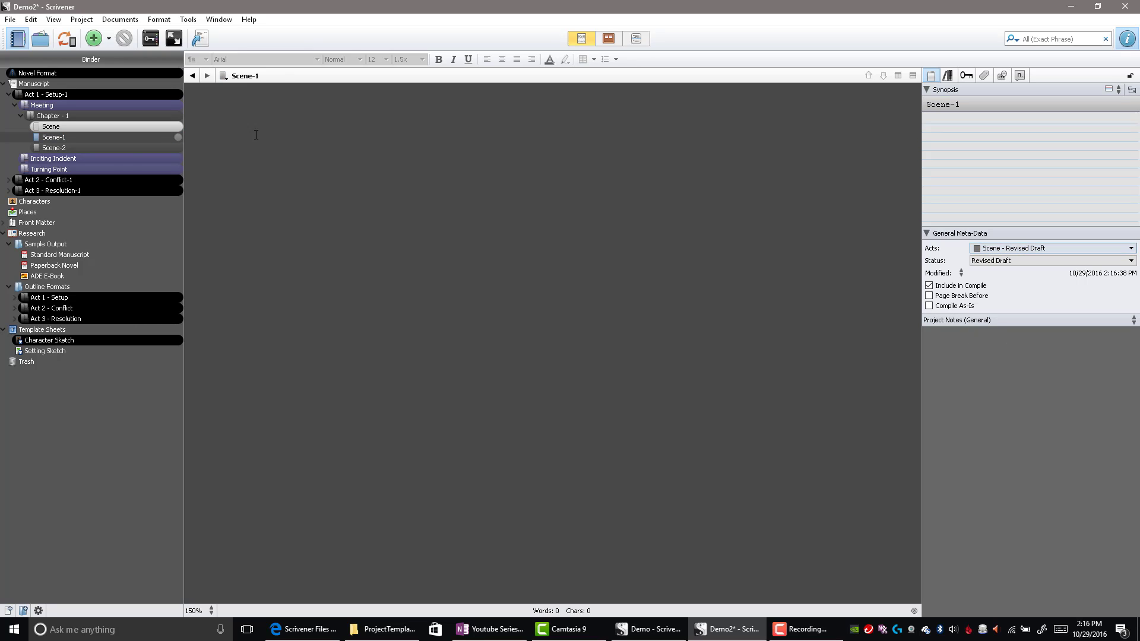
Step: Exclude Scene-1 under Chapter - 1 from the compile
{"action": "left_click", "coordinate": [120, 158]}
{"action": "left_click", "coordinate": [114, 137]}
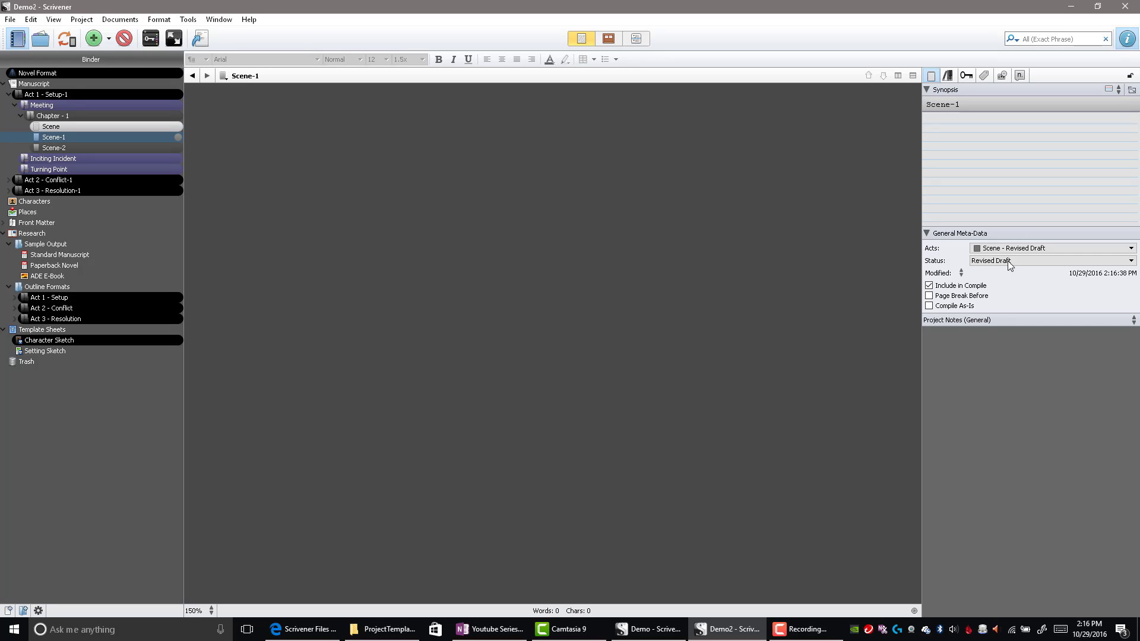
{"action": "left_click", "coordinate": [930, 286]}
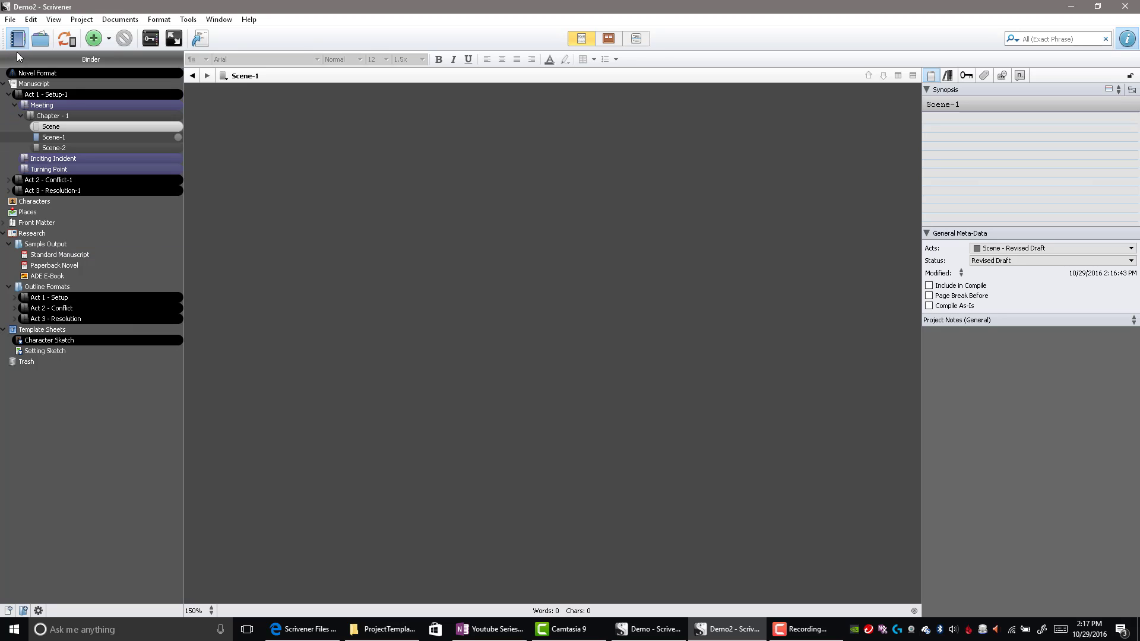
Step: Open Act 1 - Setup-1 in full-screen composition mode and raise the background fade until the cork background hides the interface
{"action": "left_click", "coordinate": [53, 137]}
{"action": "left_click", "coordinate": [212, 76]}
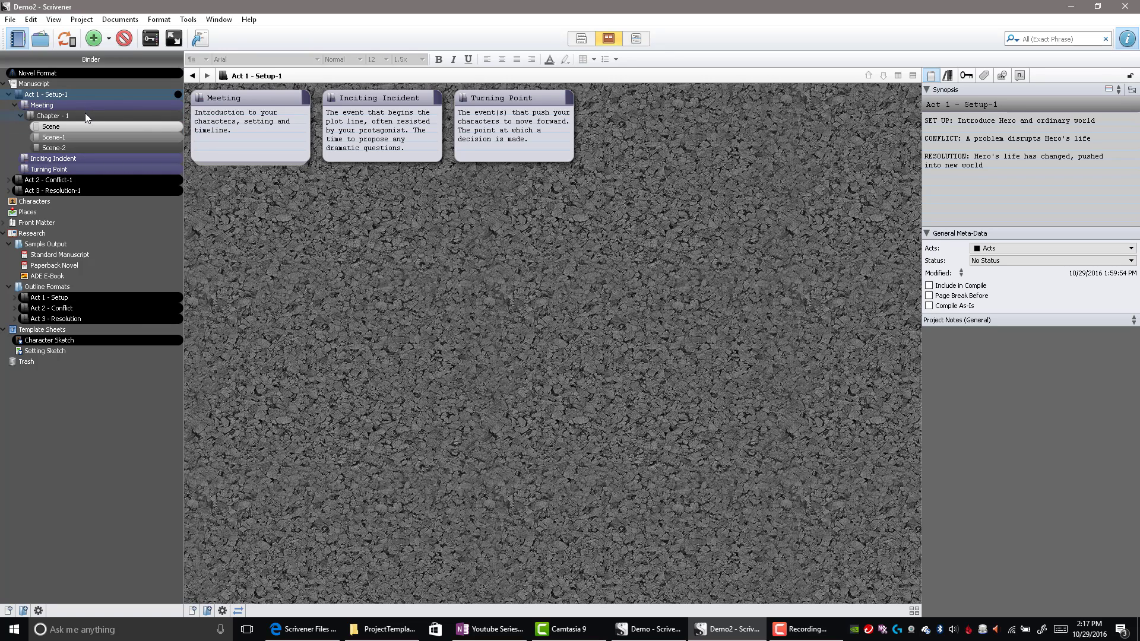
{"action": "left_click", "coordinate": [173, 38]}
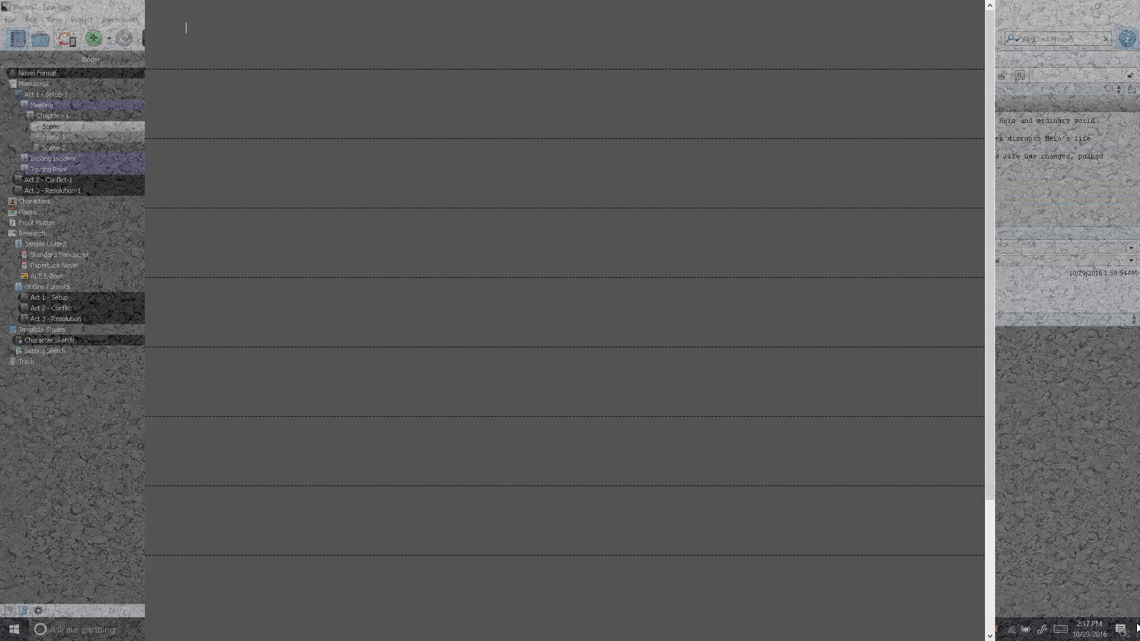
{"action": "left_click", "coordinate": [967, 570]}
{"action": "mouse_move", "coordinate": [984, 621]}
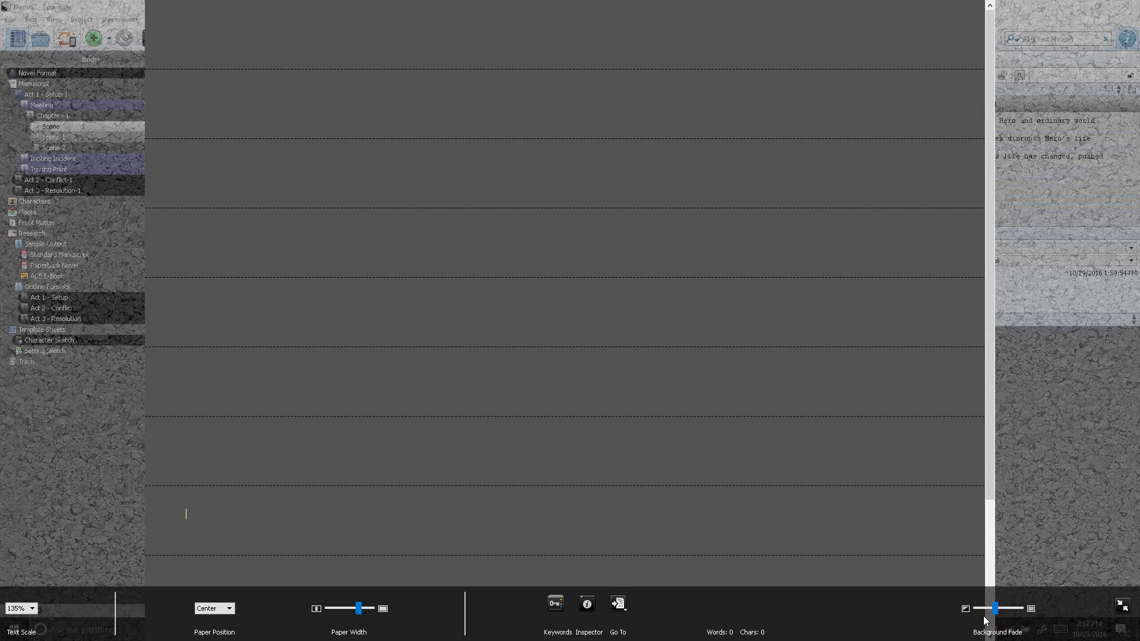
{"action": "left_click_drag", "start_coordinate": [998, 616], "coordinate": [1028, 618]}
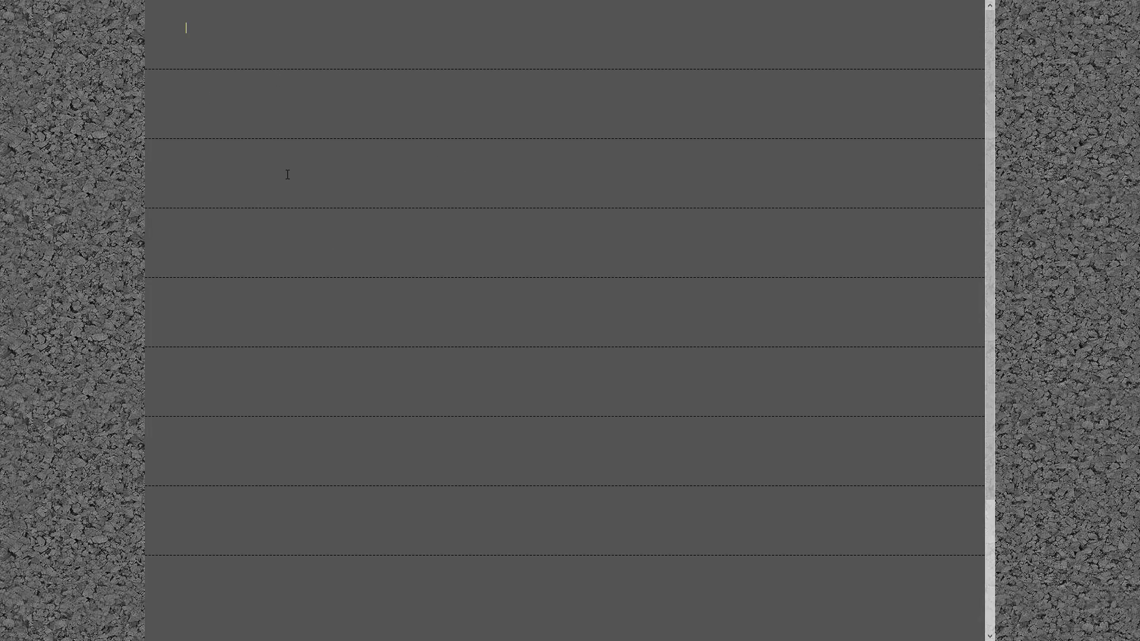
Step: Enter random sample text starting with "vbnvbbvnv" on the full-screen page and leave full-screen mode
{"action": "type", "text": "nvbbvnvnvbbvvnbvnvbnbvb"}
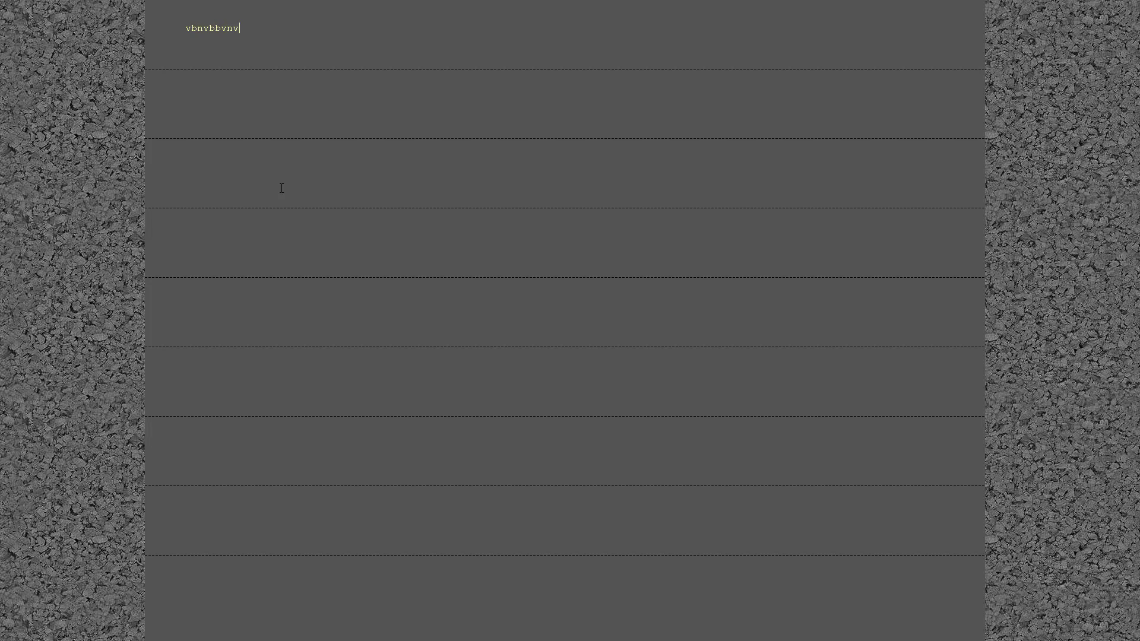
{"action": "type", "text": "vbnbvb"}
{"action": "key", "text": "Escape"}
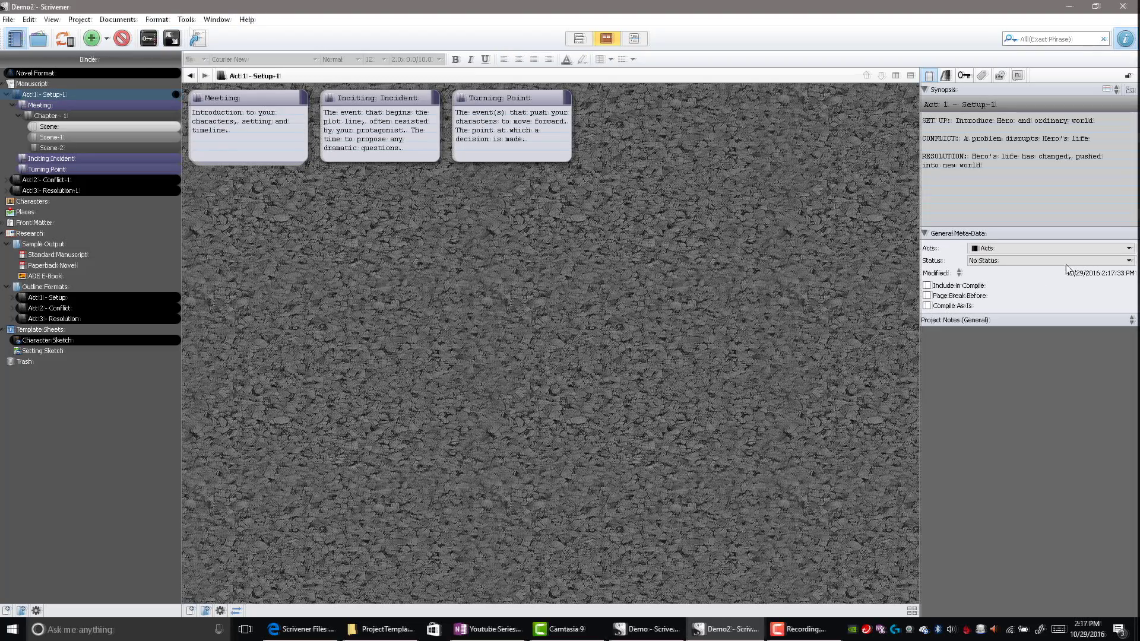
Step: Open Meta-Data Settings from Act 1 - Setup-1's status choices and review the Project Properties, Custom Meta-Data, Status and Labels settings
{"action": "left_click", "coordinate": [1129, 261]}
{"action": "left_click", "coordinate": [1003, 324]}
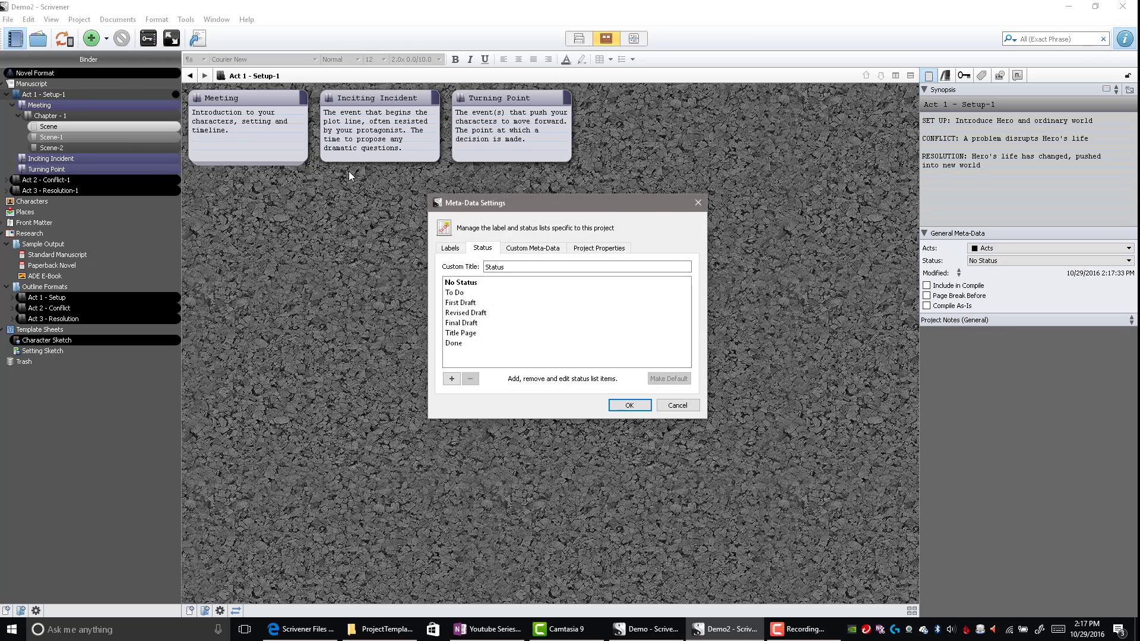
{"action": "left_click", "coordinate": [592, 249]}
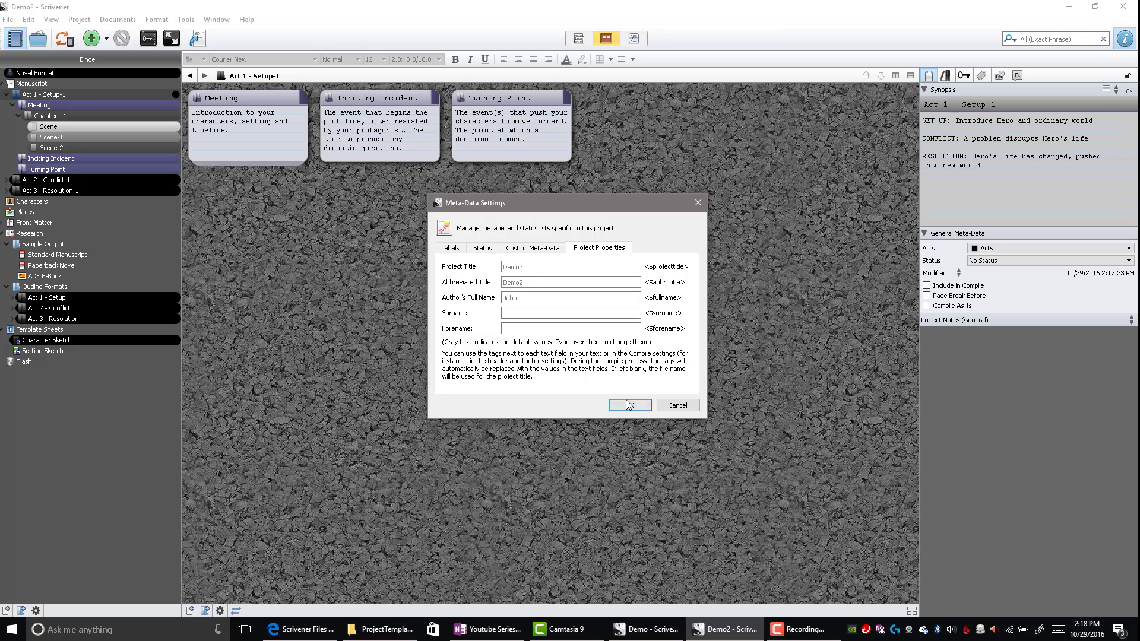
{"action": "left_click", "coordinate": [541, 249]}
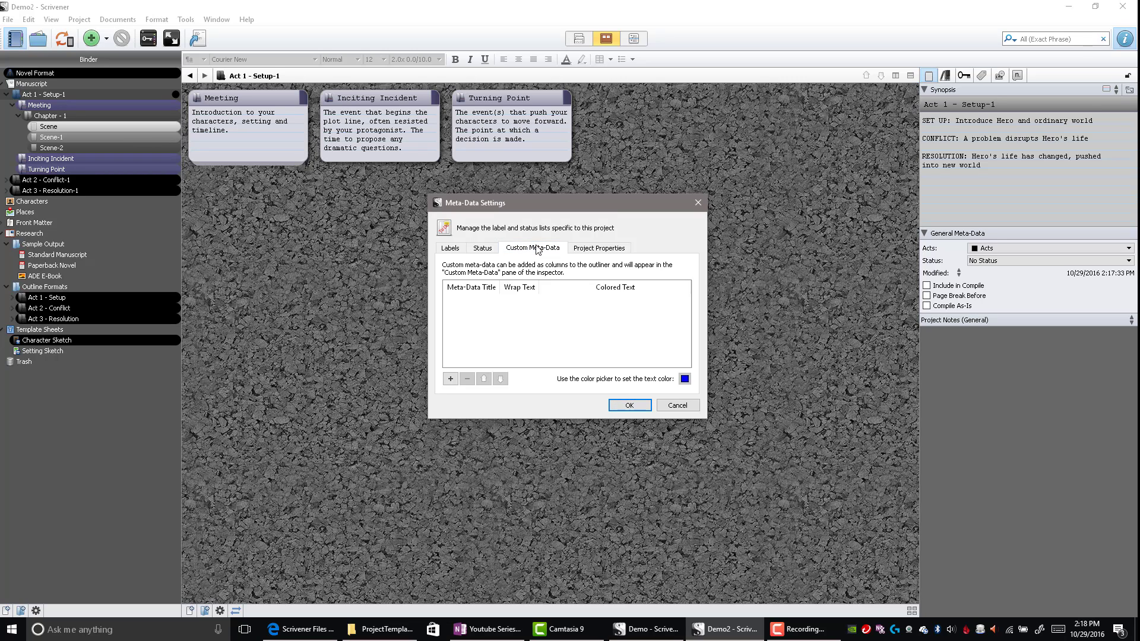
{"action": "left_click", "coordinate": [484, 248]}
{"action": "left_click", "coordinate": [458, 250]}
Step: Set the author's full name to "NA" in the Project Properties and save the Meta-Data Settings
{"action": "left_click", "coordinate": [598, 248]}
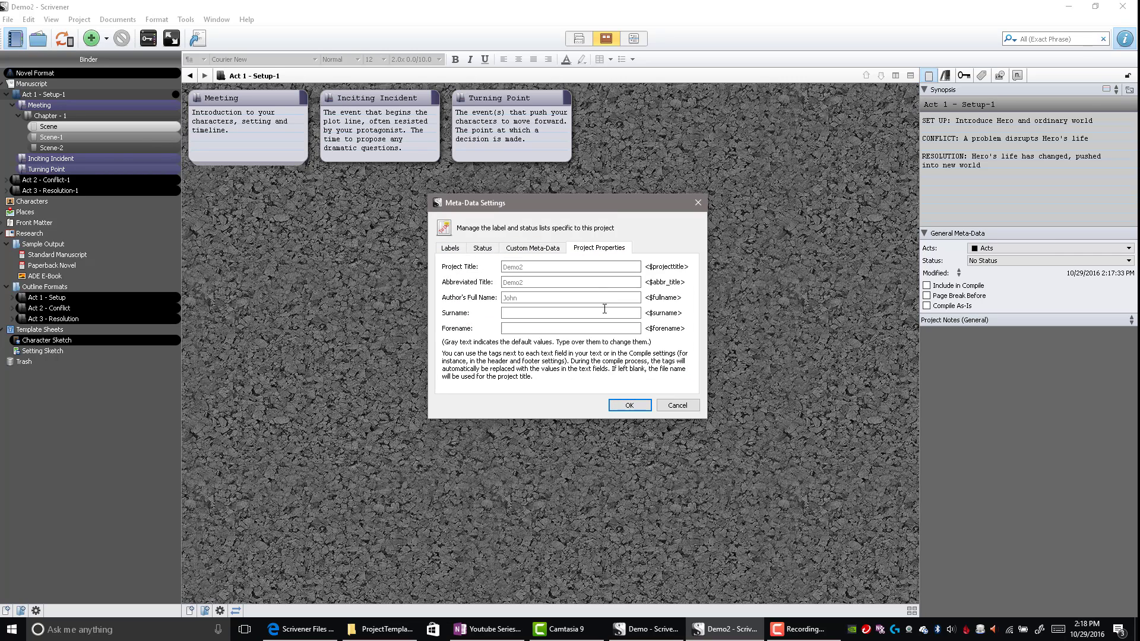
{"action": "left_click", "coordinate": [530, 298]}
{"action": "type", "text": "NA"}
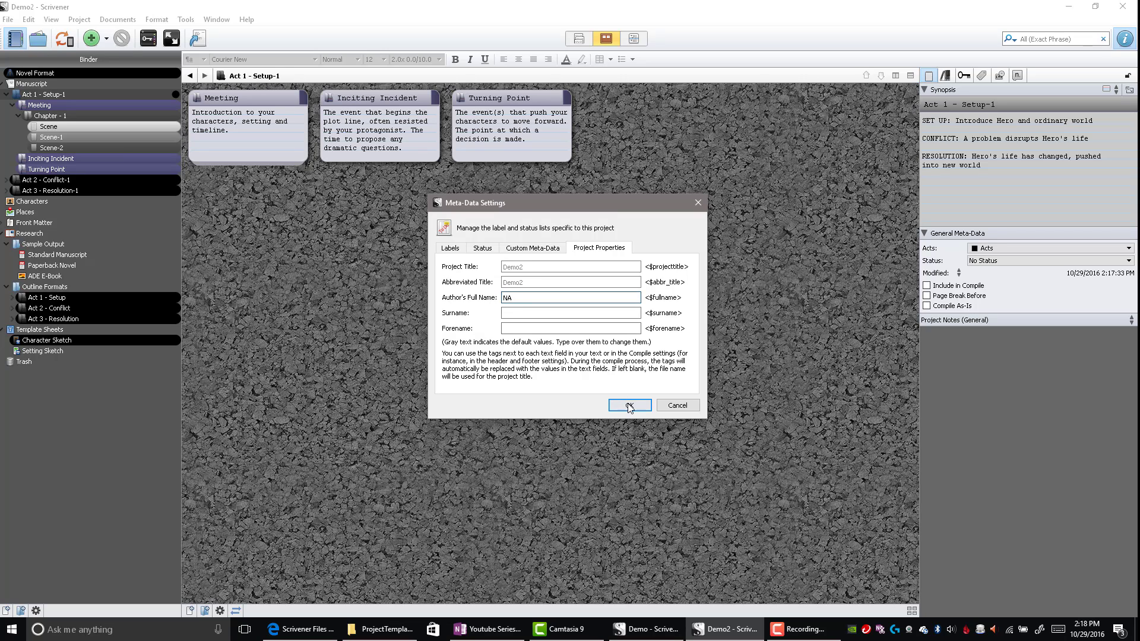
{"action": "left_click", "coordinate": [629, 406]}
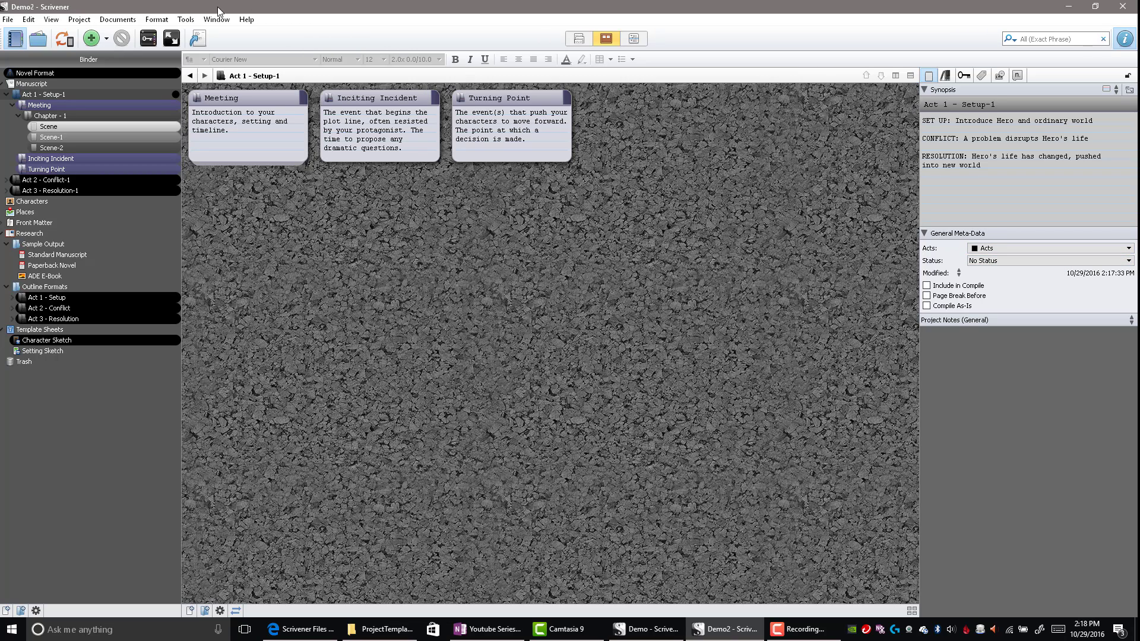
Step: Open the program options and examine the General, Import/Export and Backup settings, including the scratch pad and backup locations
{"action": "left_click", "coordinate": [187, 21]}
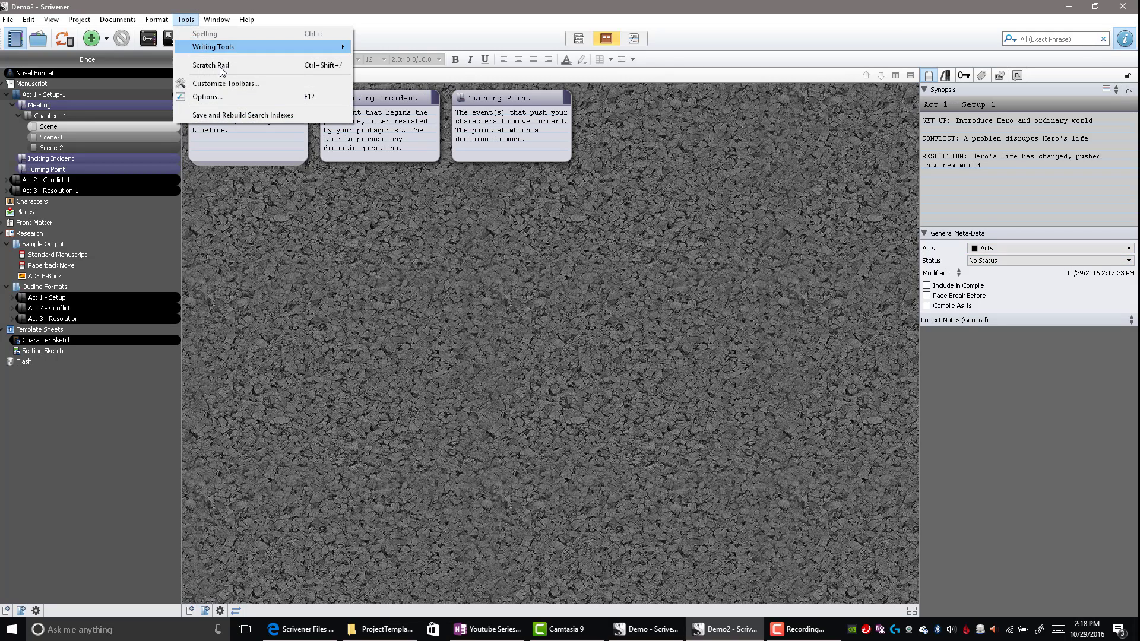
{"action": "left_click", "coordinate": [231, 98]}
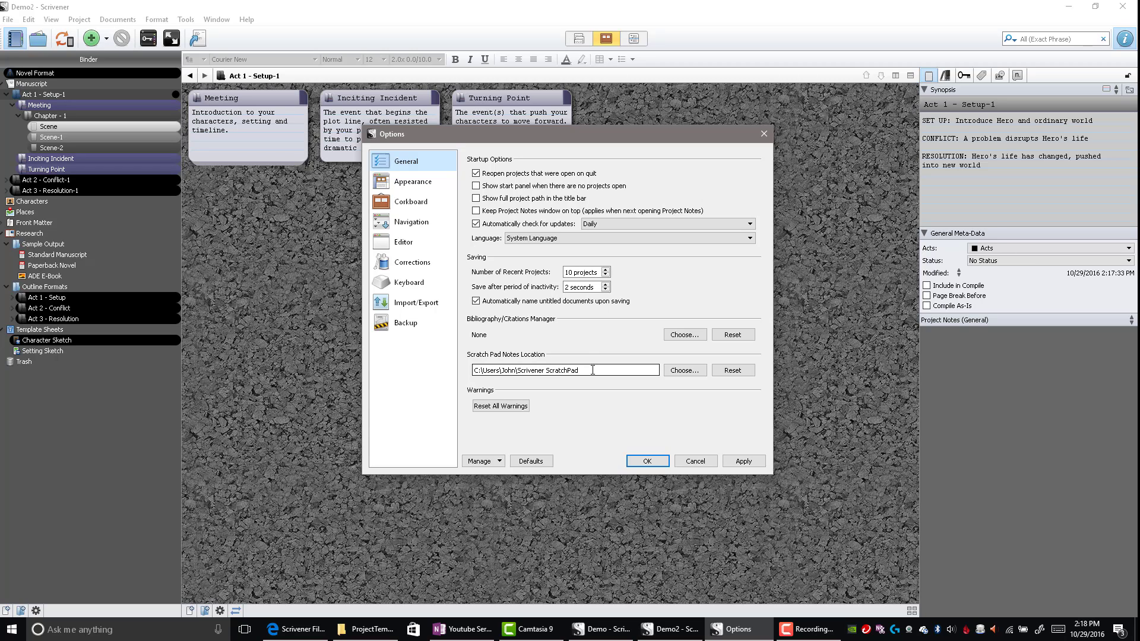
{"action": "left_click", "coordinate": [416, 305]}
{"action": "left_click", "coordinate": [410, 325]}
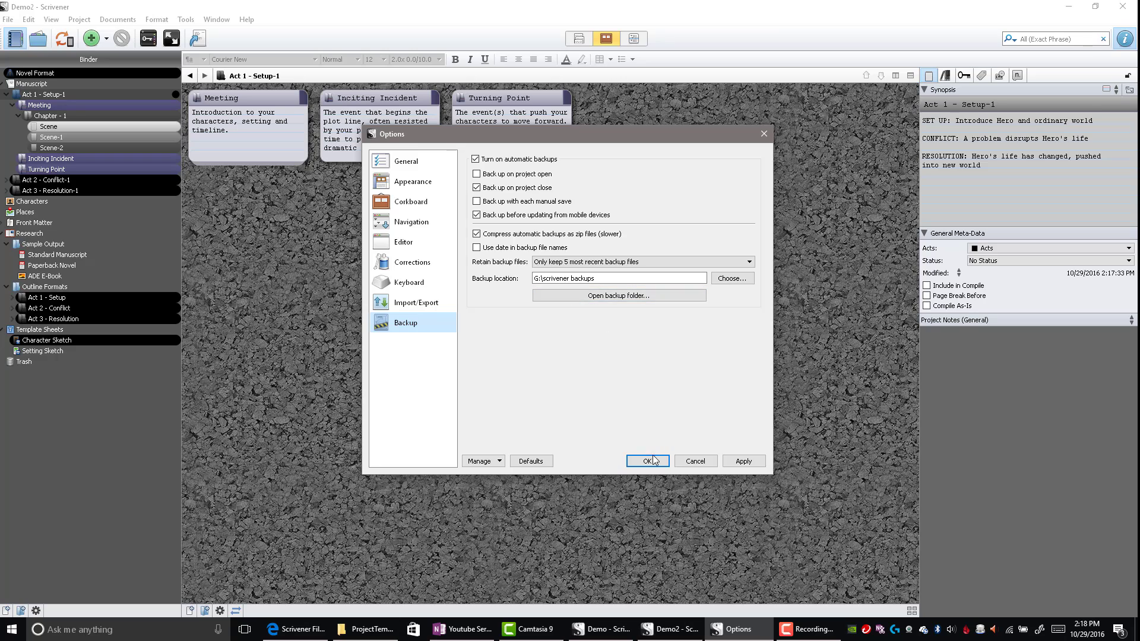
{"action": "left_click", "coordinate": [415, 171]}
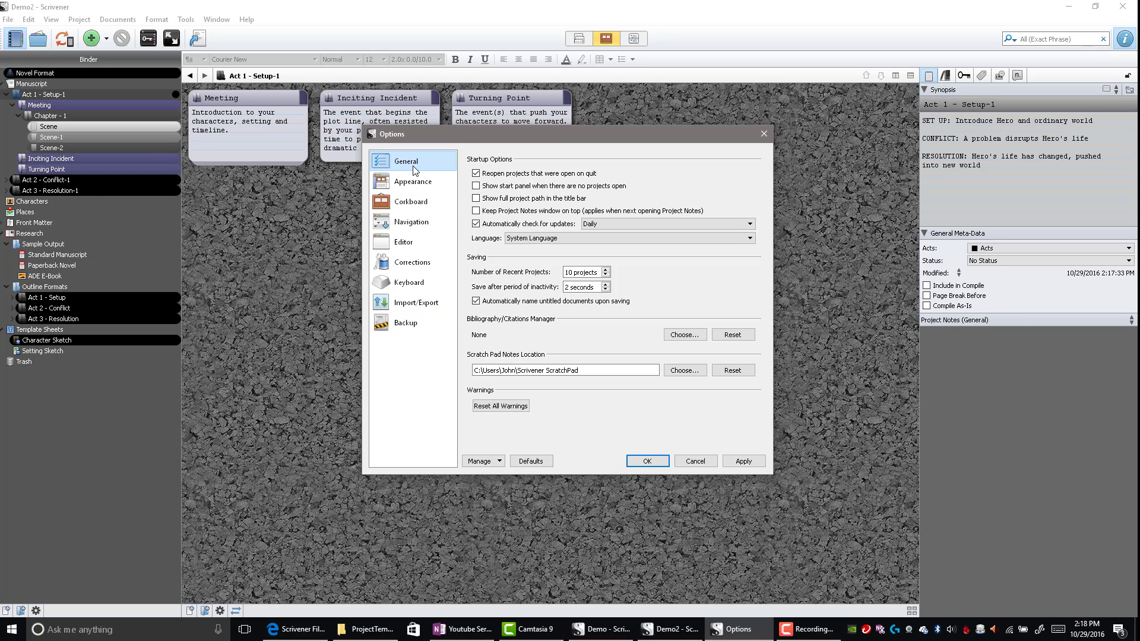
Step: Examine the General color settings in the Appearance options, including the outliner, snapshot text and project notes backgrounds
{"action": "left_click", "coordinate": [410, 185]}
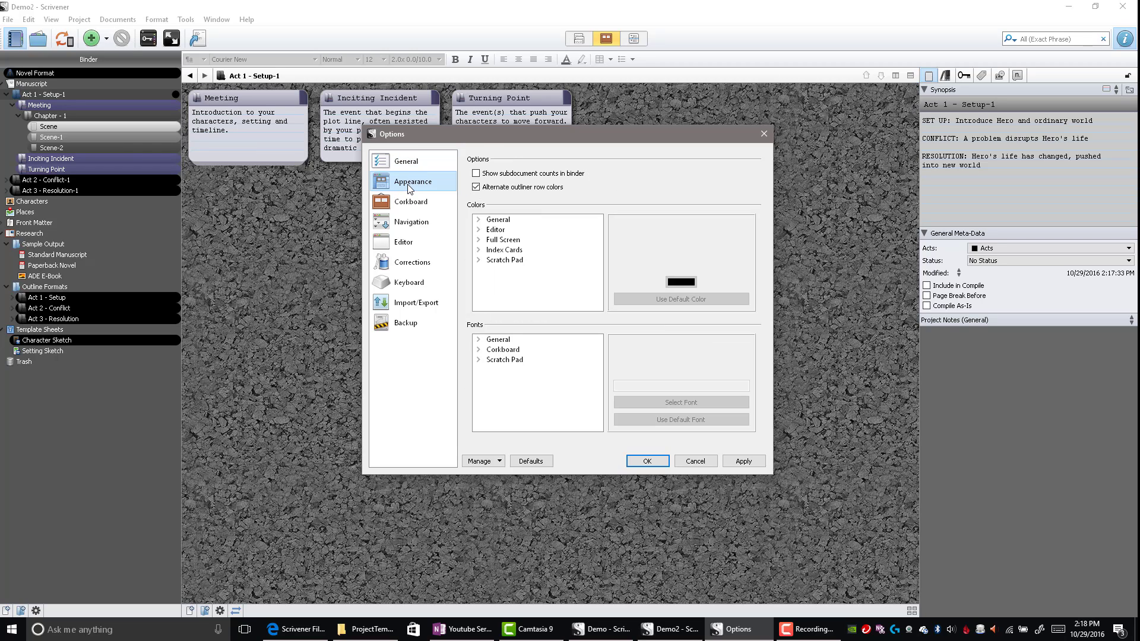
{"action": "left_click", "coordinate": [480, 220]}
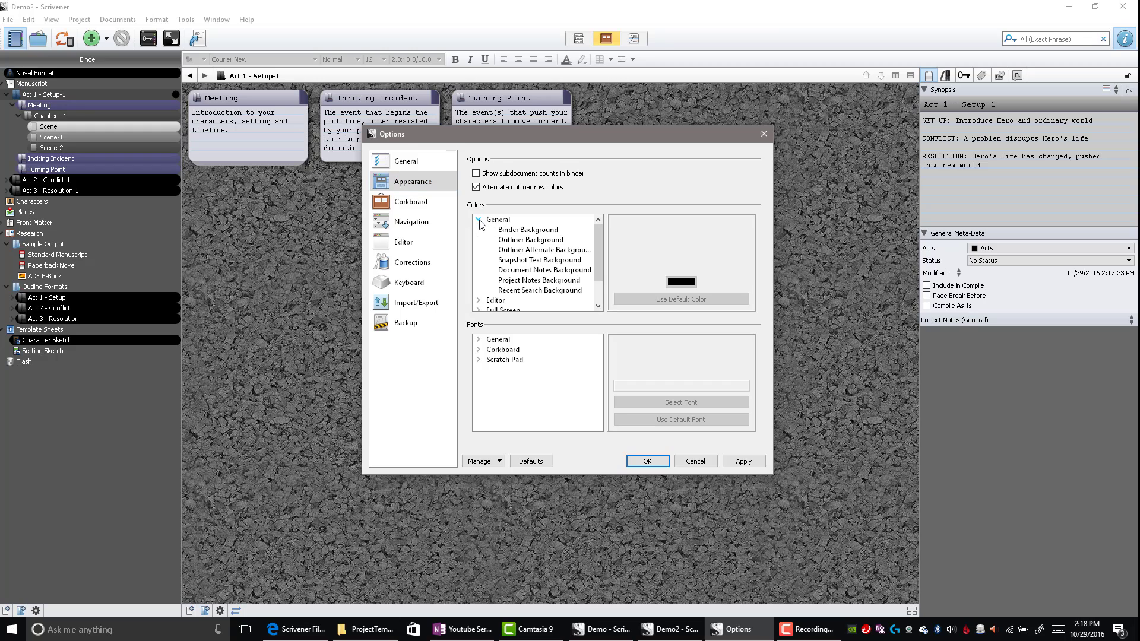
{"action": "left_click", "coordinate": [528, 229]}
{"action": "left_click", "coordinate": [527, 240]}
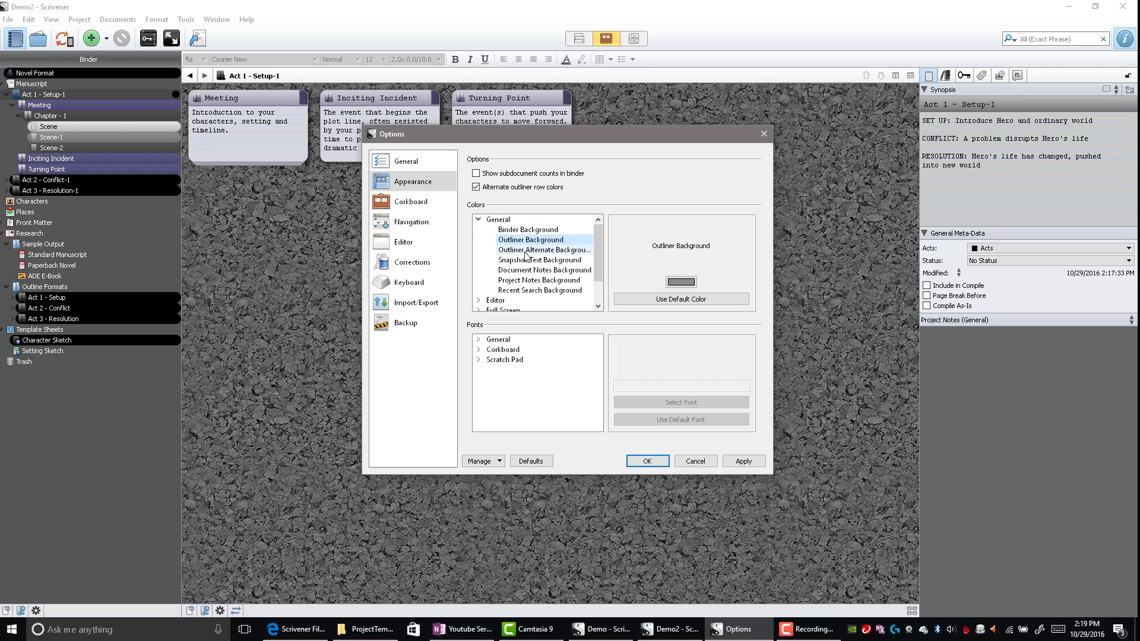
{"action": "left_click", "coordinate": [528, 250]}
{"action": "left_click", "coordinate": [530, 260]}
{"action": "left_click", "coordinate": [534, 281]}
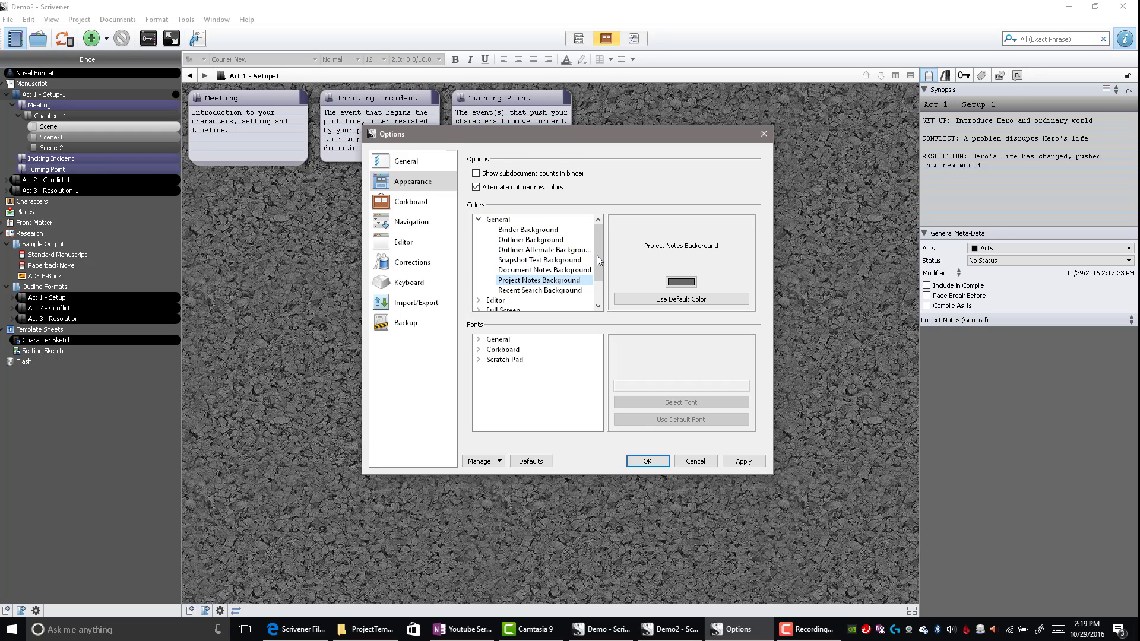
Step: Examine the Editor color settings in the Appearance options, including the Text color, and select the Full Screen color group
{"action": "scroll", "coordinate": [599, 261], "scroll_direction": "down", "scroll_amount": 1}
{"action": "left_click", "coordinate": [478, 271]}
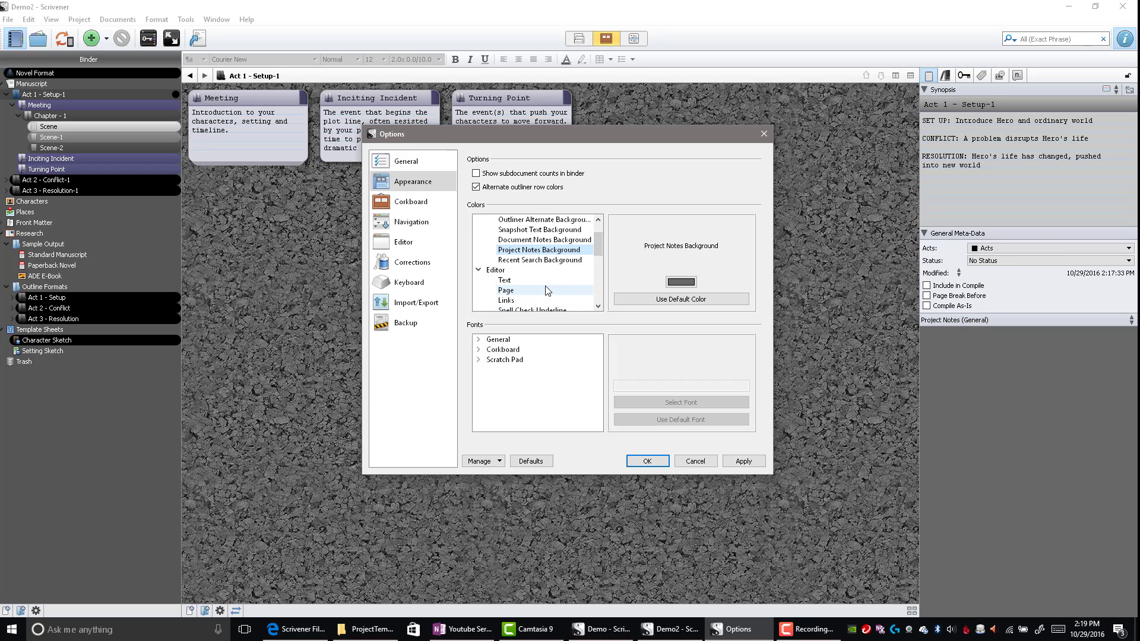
{"action": "left_click", "coordinate": [576, 281]}
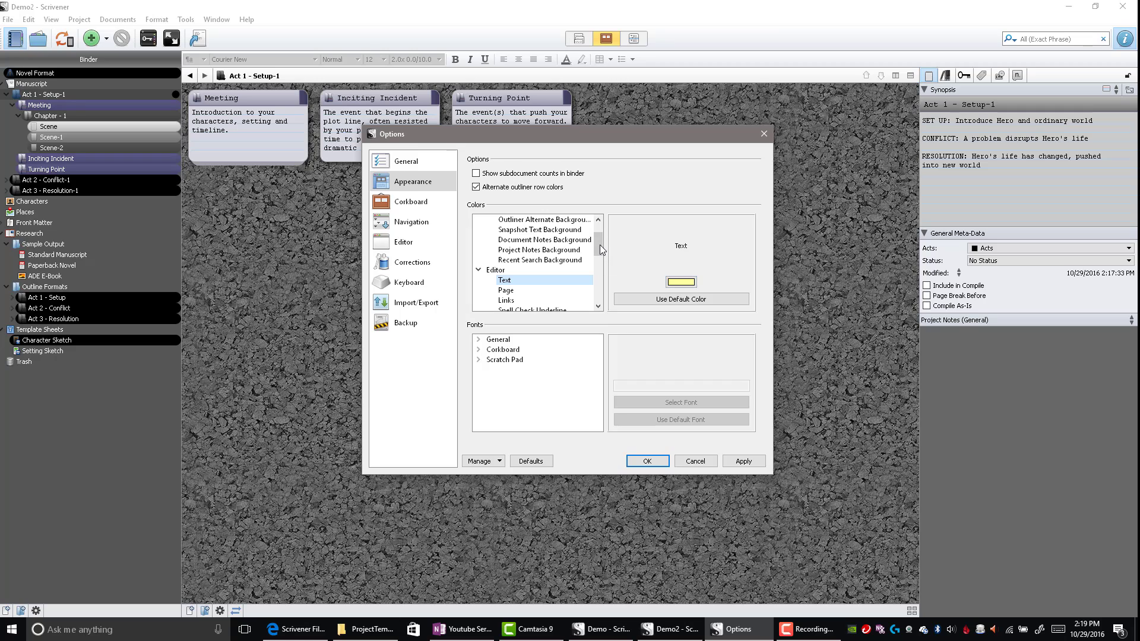
{"action": "scroll", "coordinate": [600, 247], "scroll_direction": "down", "scroll_amount": 1}
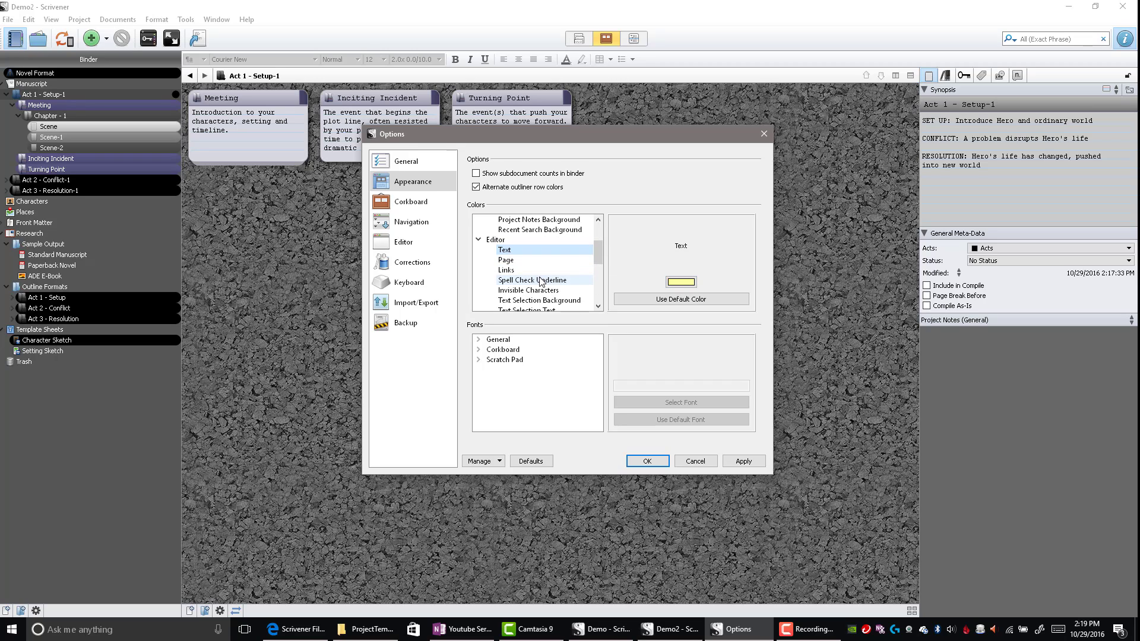
{"action": "left_click_drag", "start_coordinate": [599, 256], "coordinate": [599, 297]}
{"action": "left_click", "coordinate": [504, 281]}
Step: Review the Index Cards colors for background, border, status stamp and lines, and expand the Scratch Pad color group
{"action": "left_click", "coordinate": [507, 291]}
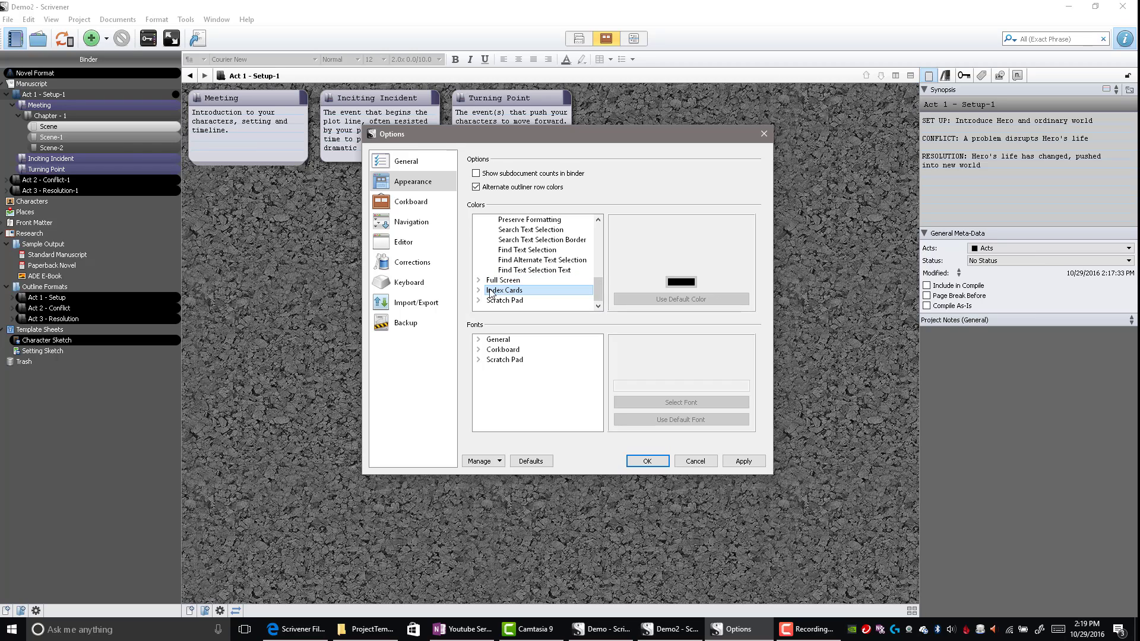
{"action": "left_click", "coordinate": [478, 291]}
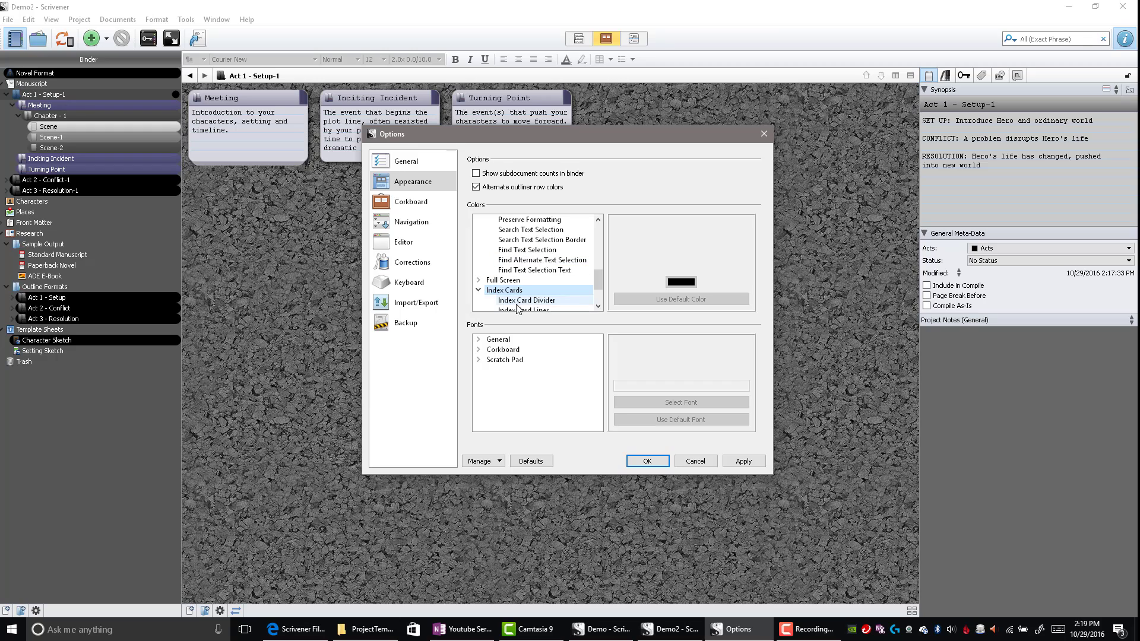
{"action": "scroll", "coordinate": [600, 273], "scroll_direction": "down", "scroll_amount": 2}
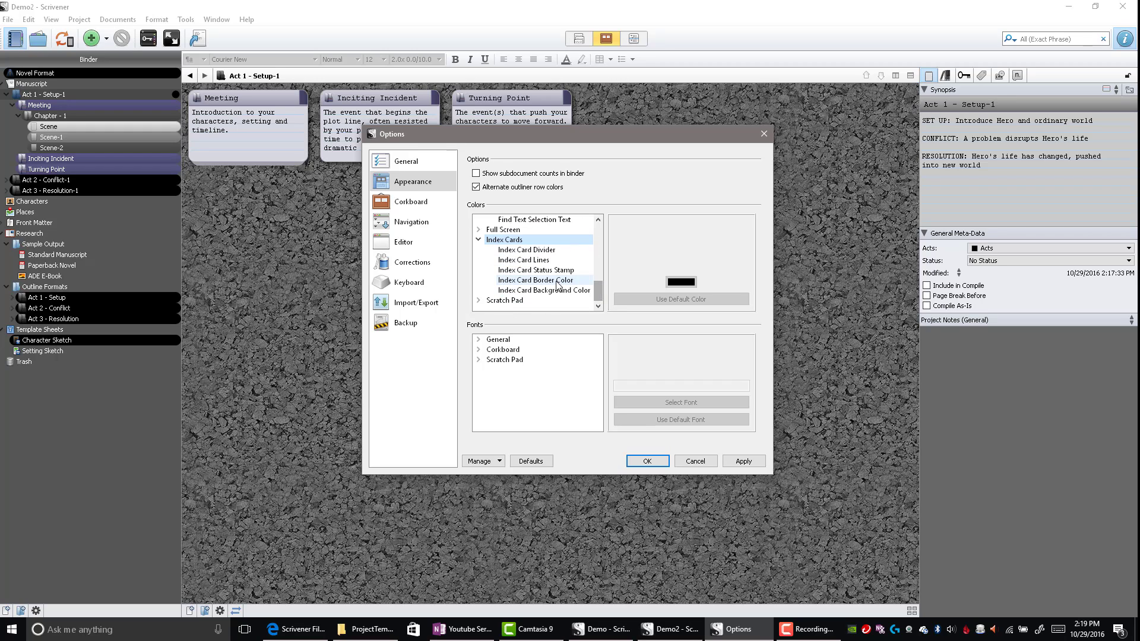
{"action": "left_click", "coordinate": [561, 280]}
{"action": "left_click", "coordinate": [558, 290]}
{"action": "left_click", "coordinate": [553, 279]}
{"action": "left_click", "coordinate": [547, 270]}
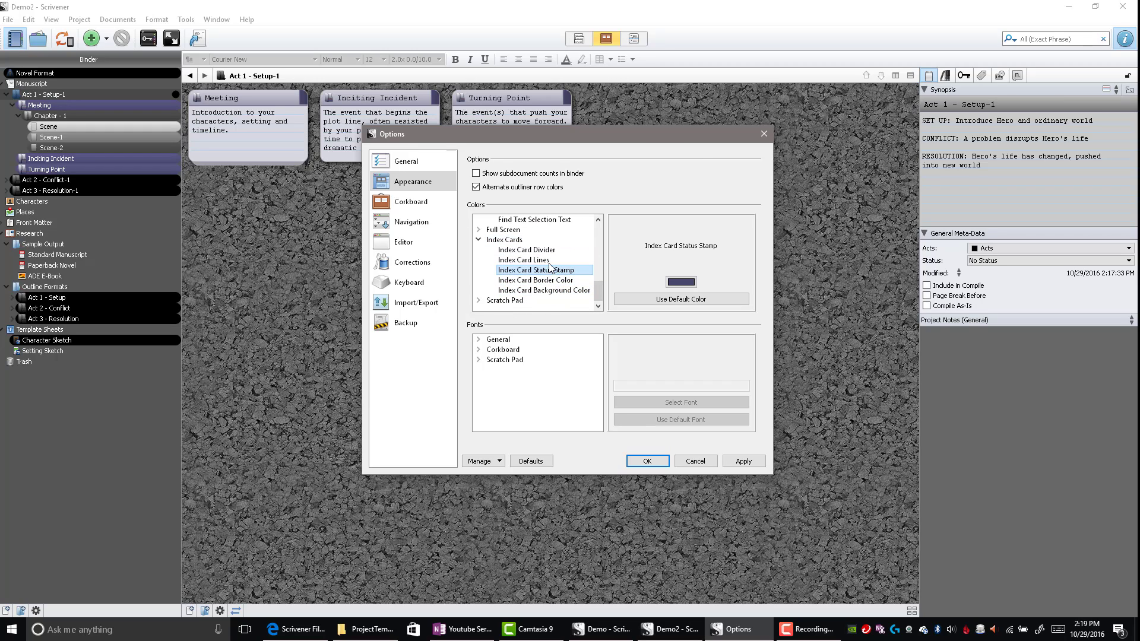
{"action": "left_click", "coordinate": [541, 260]}
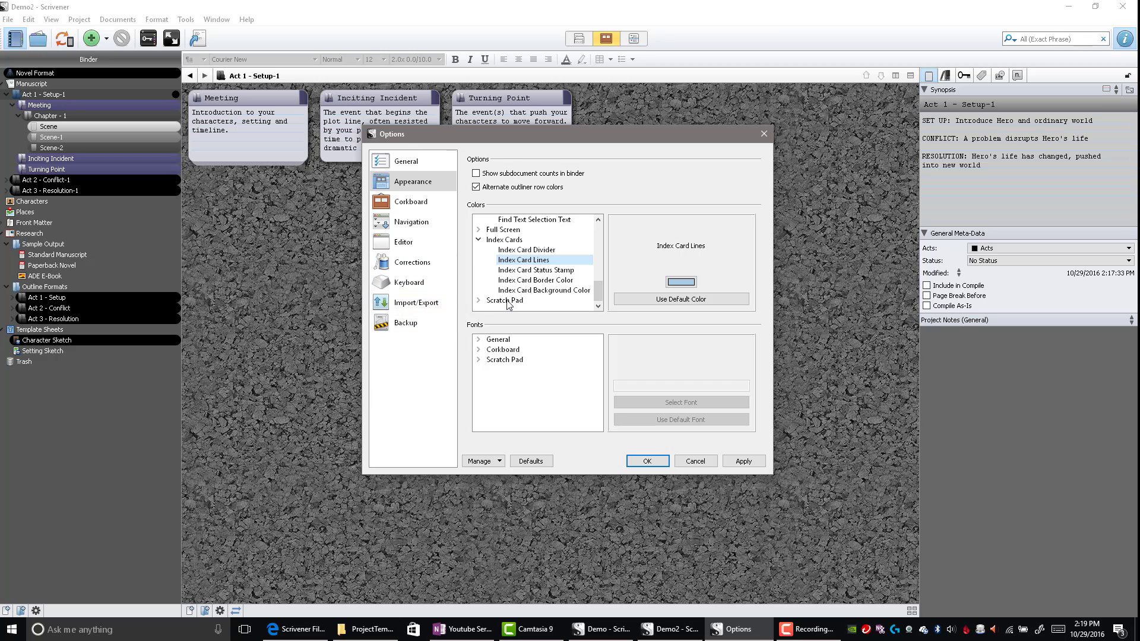
{"action": "left_click", "coordinate": [479, 300]}
Step: Review the Corkboard, Editor and Import/Export options and close the options with OK
{"action": "left_click", "coordinate": [410, 202]}
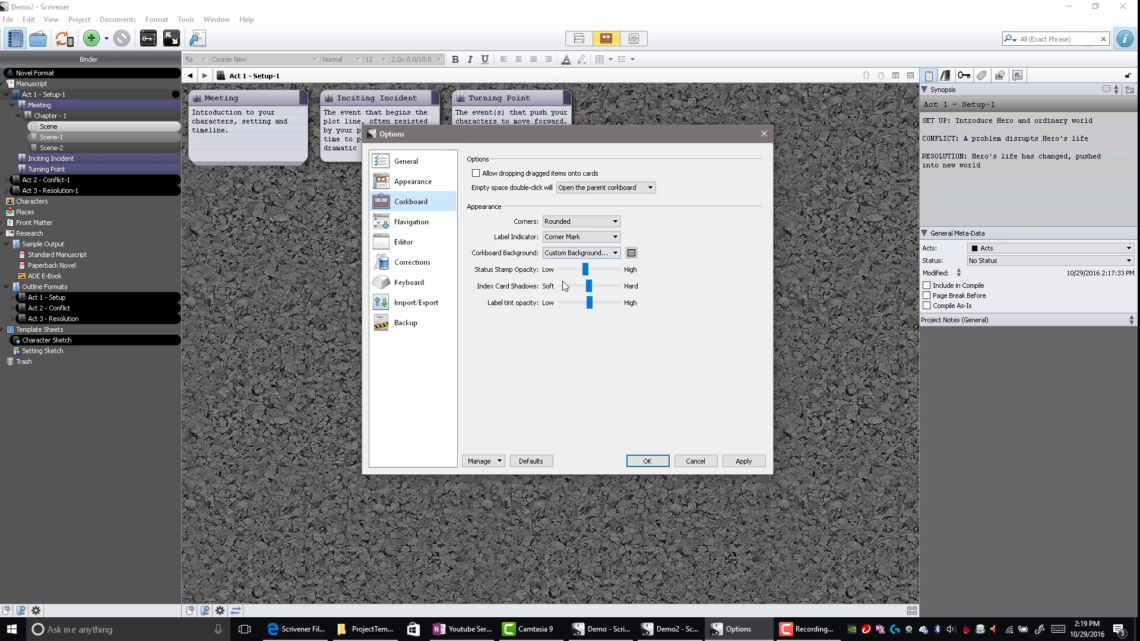
{"action": "left_click", "coordinate": [408, 242]}
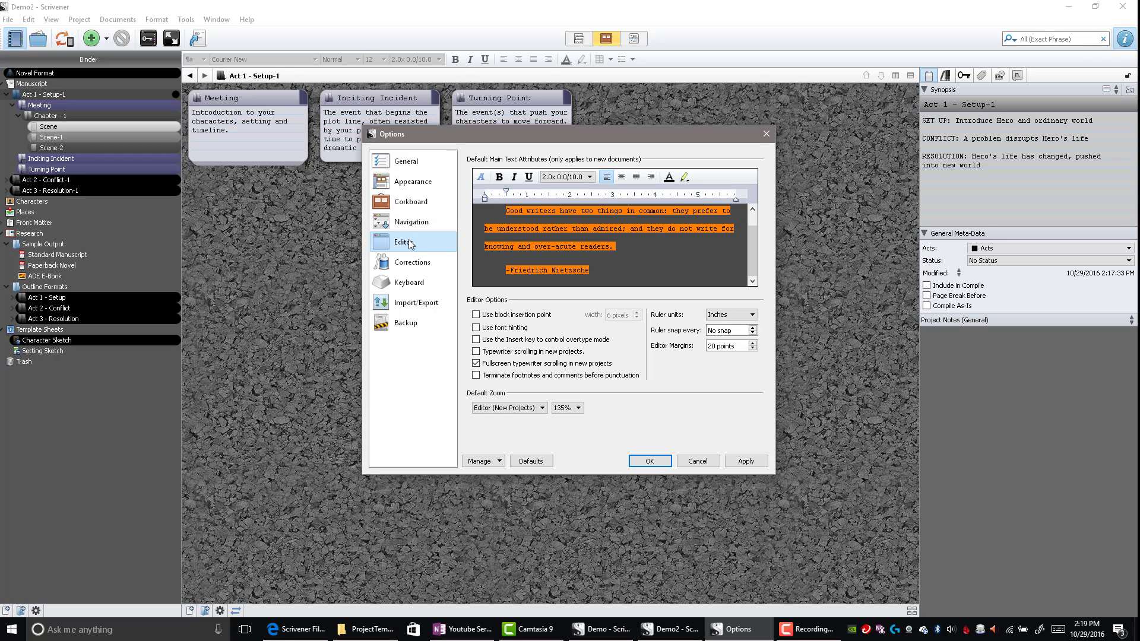
{"action": "left_click", "coordinate": [408, 306]}
{"action": "left_click", "coordinate": [653, 462]}
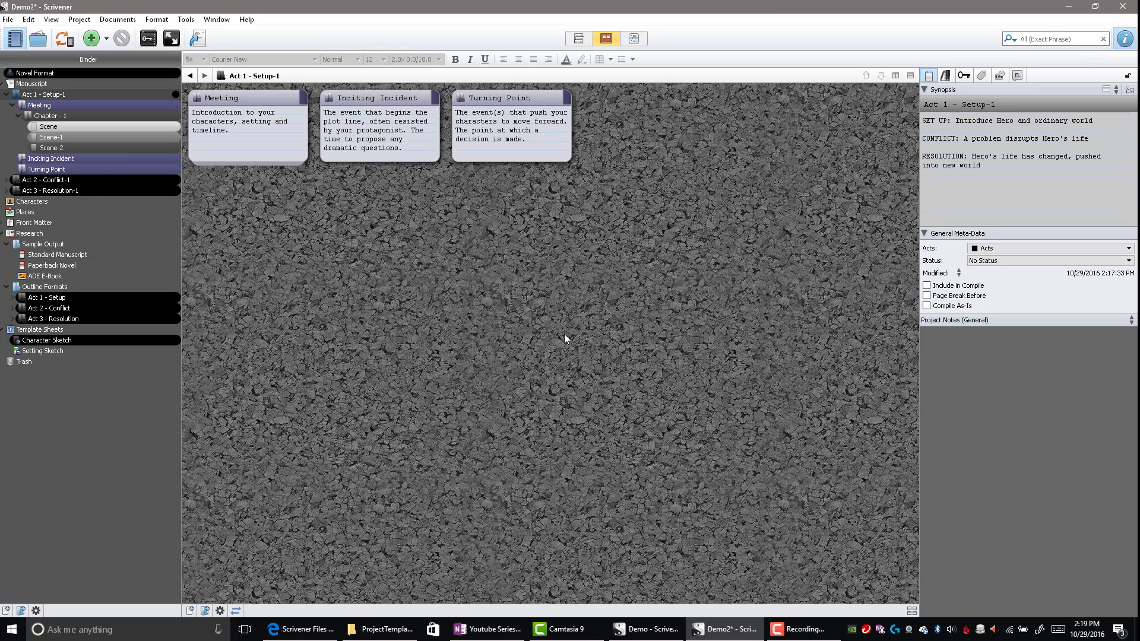
Step: Hide the main toolbar in the Demo2 project window
{"action": "right_click", "coordinate": [712, 45]}
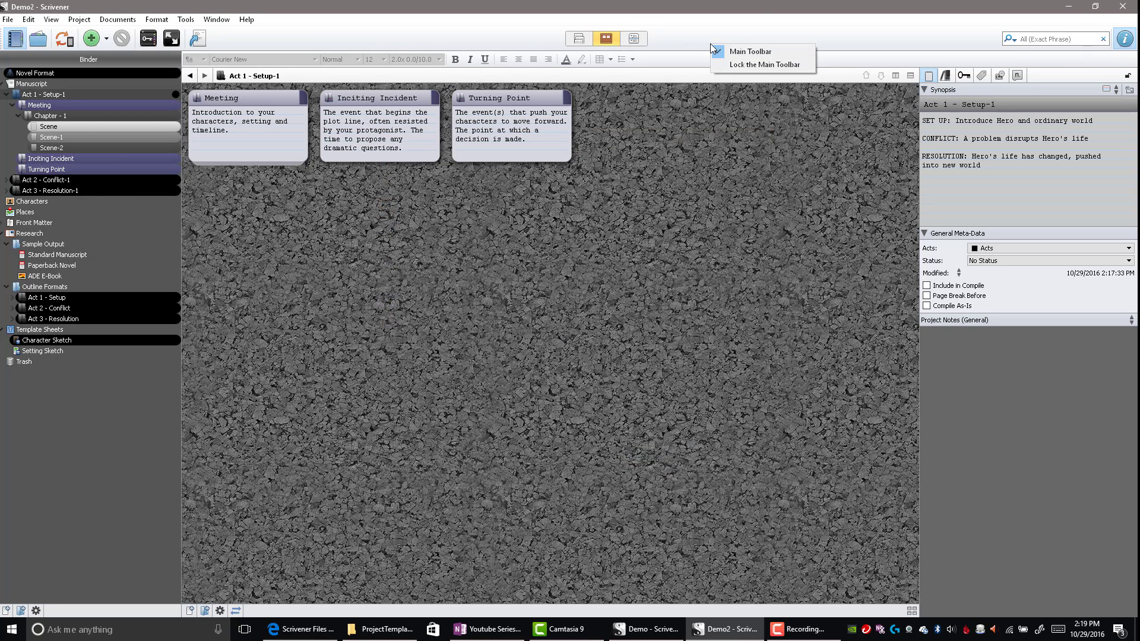
{"action": "left_click", "coordinate": [740, 51]}
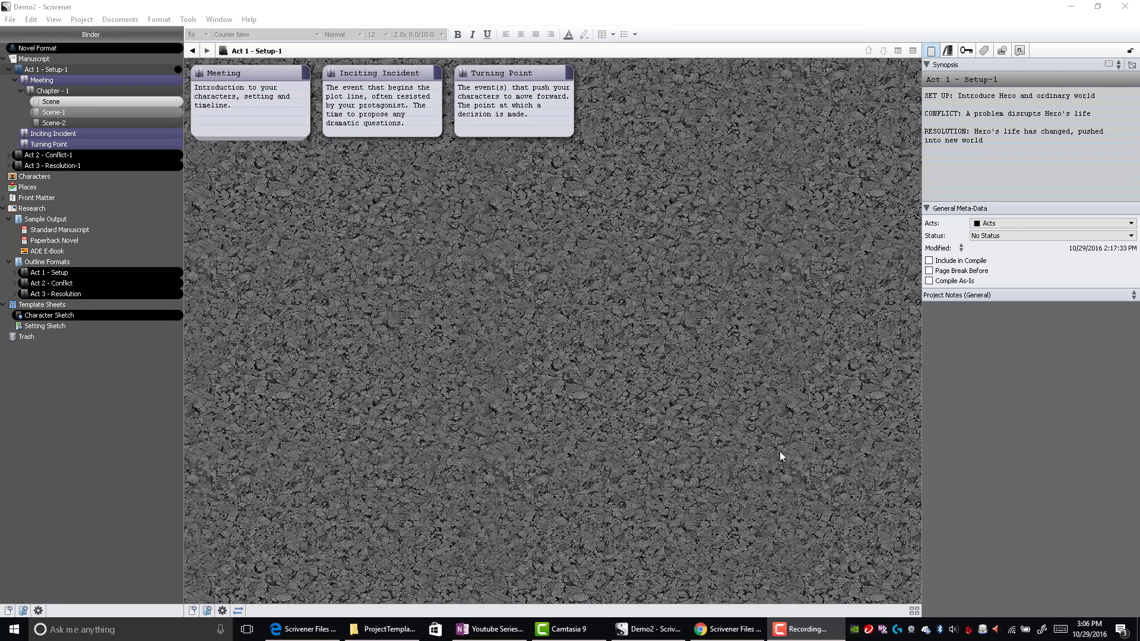
Step: Switch to File Explorer and delete CreateNowSleepLater.com.scrivtemplate and Novel.scrivtemplate from the ProjectTemplates folder, then minimize the folder window
{"action": "left_click", "coordinate": [383, 631]}
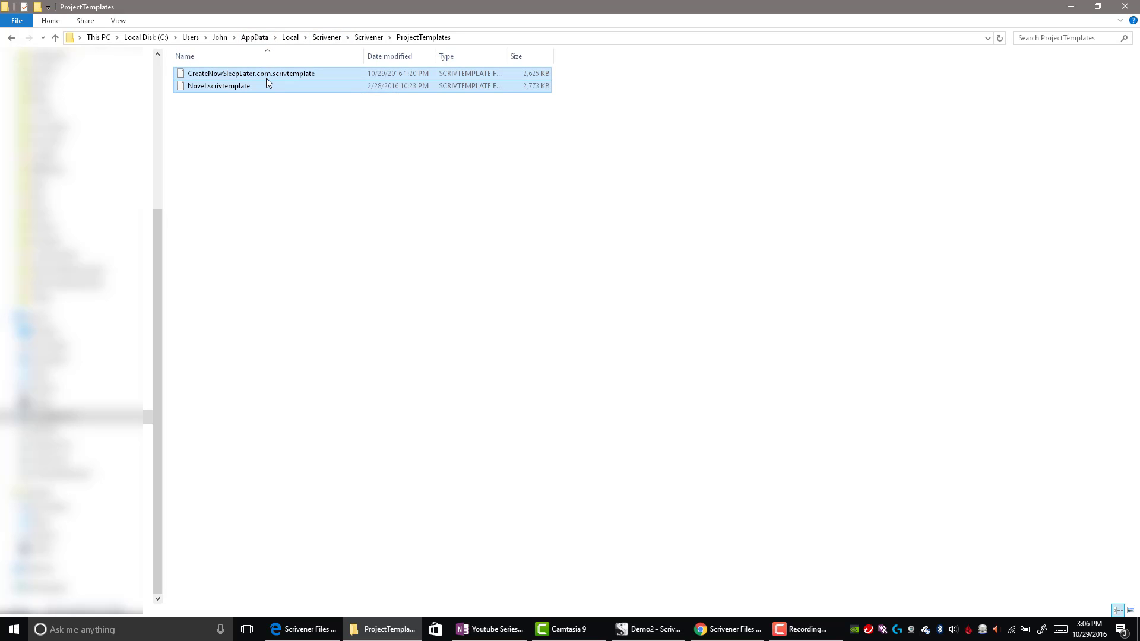
{"action": "right_click", "coordinate": [208, 85]}
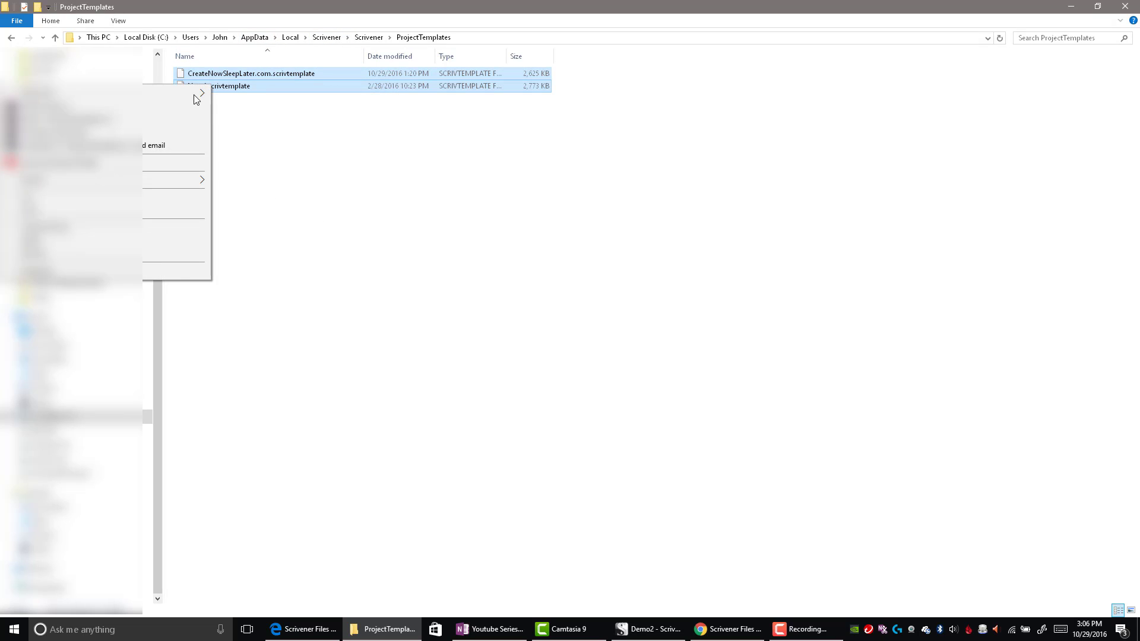
{"action": "left_click", "coordinate": [93, 241]}
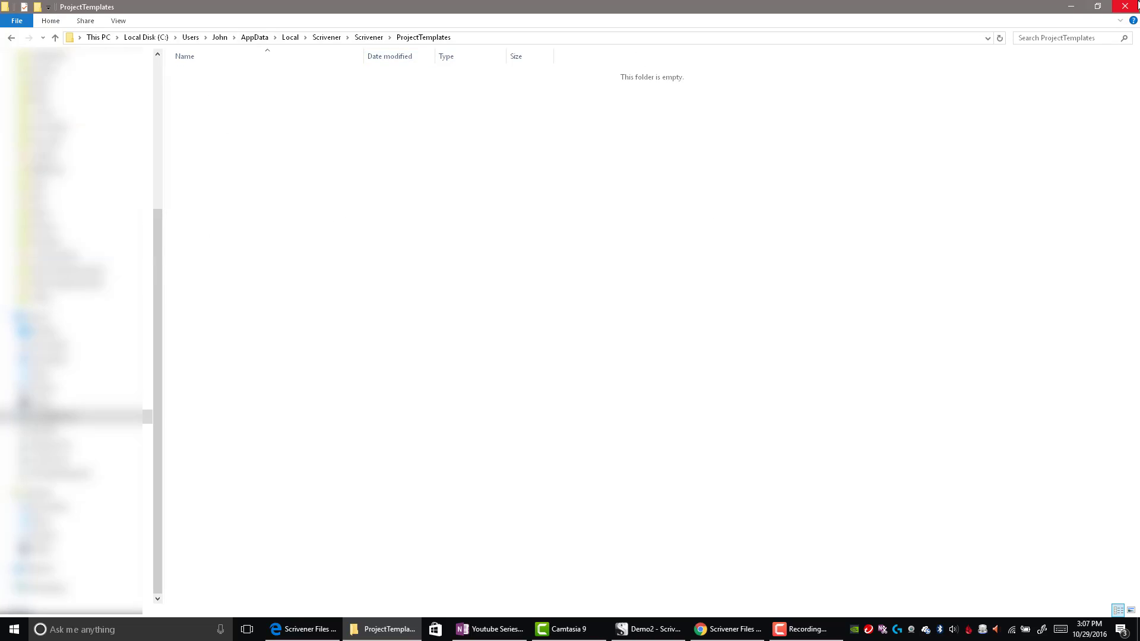
{"action": "left_click", "coordinate": [1071, 7]}
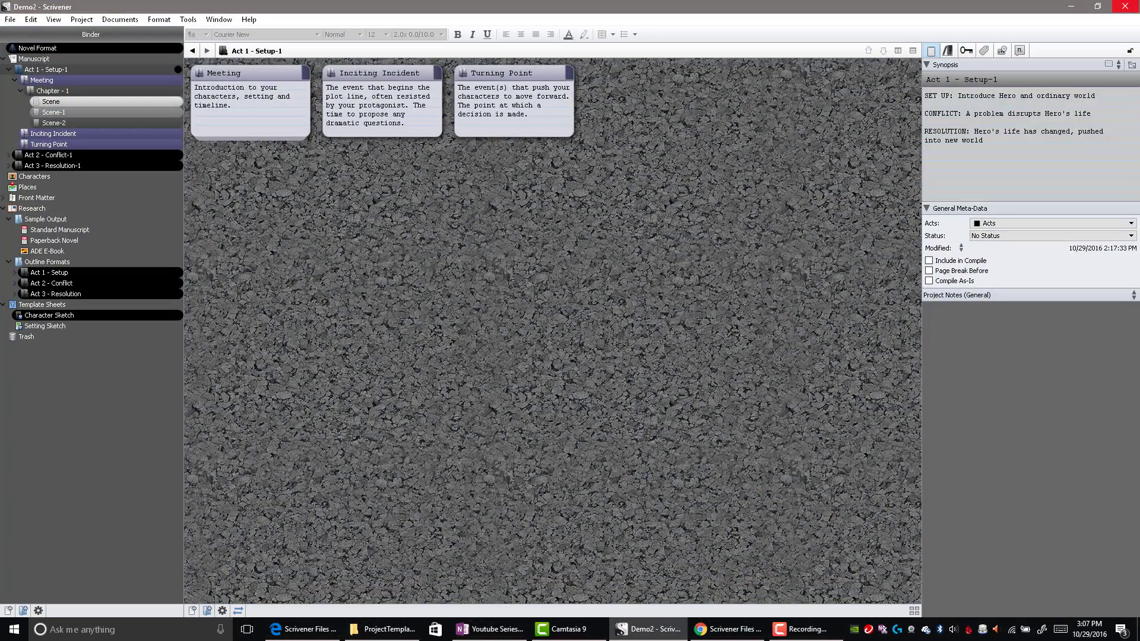
Step: Close Scrivener with the Demo2 project, dismiss the backup warning and launch Scrivener again
{"action": "left_click", "coordinate": [1125, 8]}
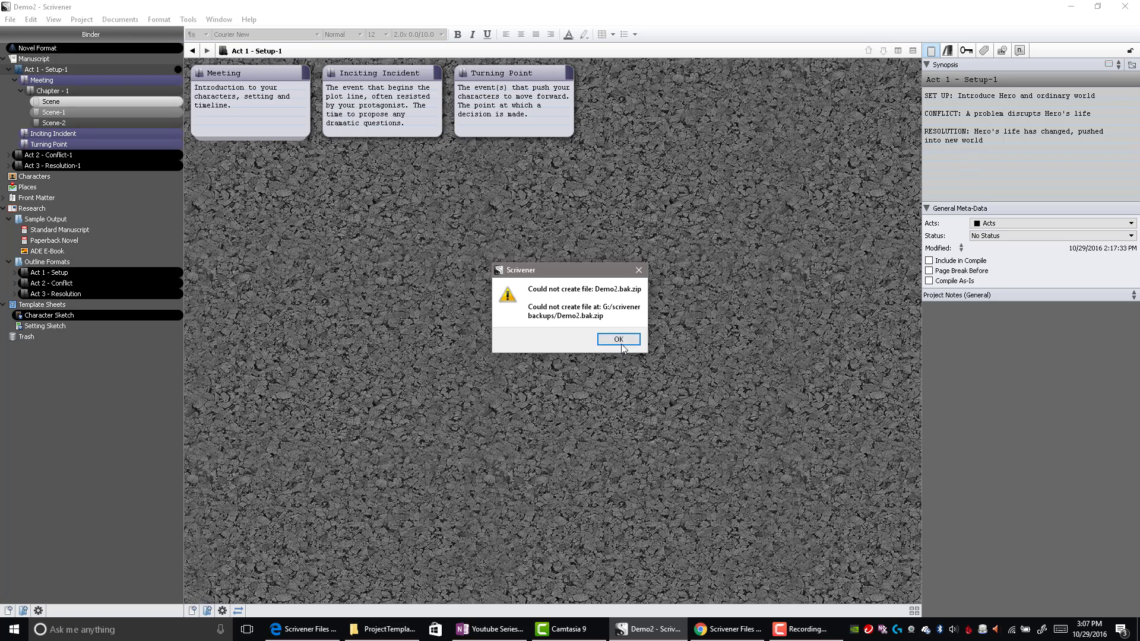
{"action": "left_click", "coordinate": [622, 340]}
{"action": "mouse_move", "coordinate": [775, 621]}
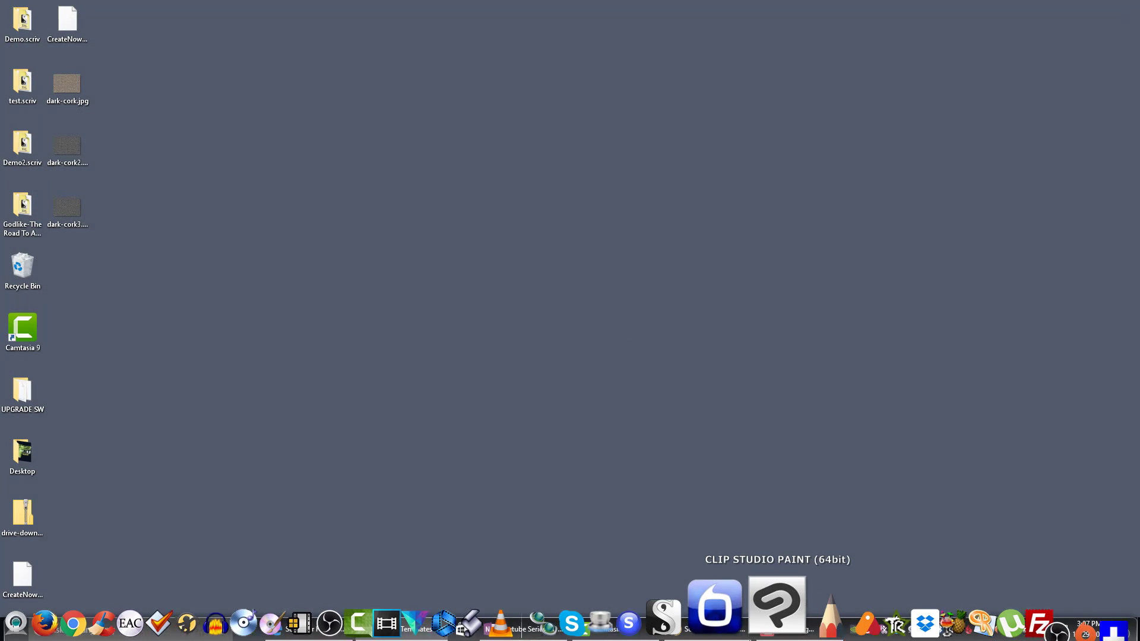
{"action": "left_click", "coordinate": [707, 612]}
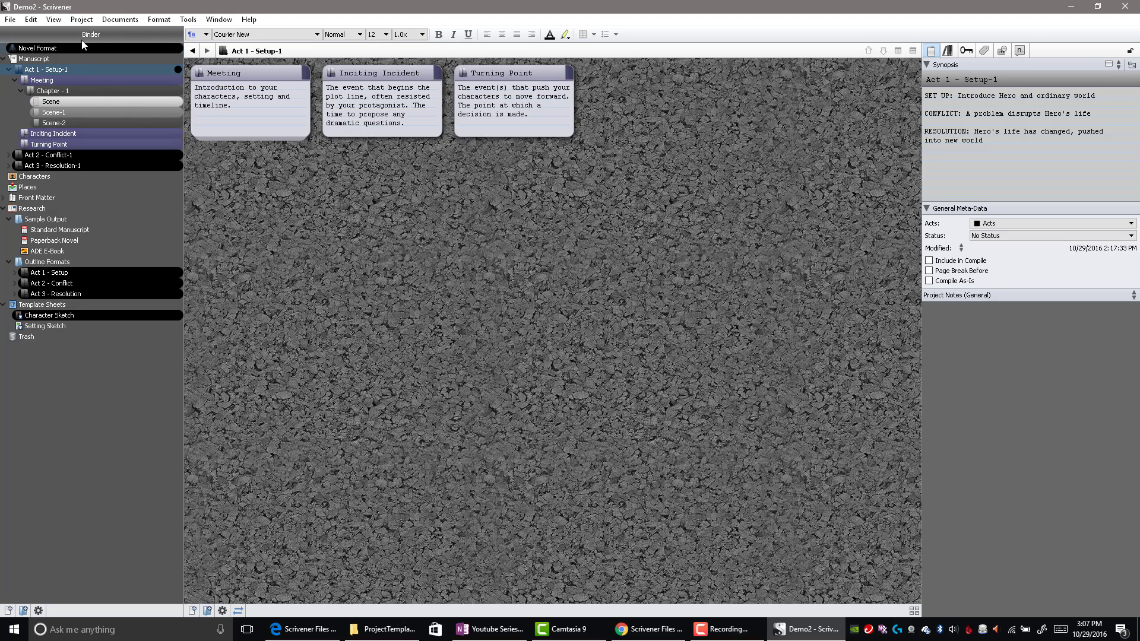
Step: Reset the application settings to their defaults in the program options and confirm the changes
{"action": "left_click", "coordinate": [184, 20]}
{"action": "left_click", "coordinate": [202, 95]}
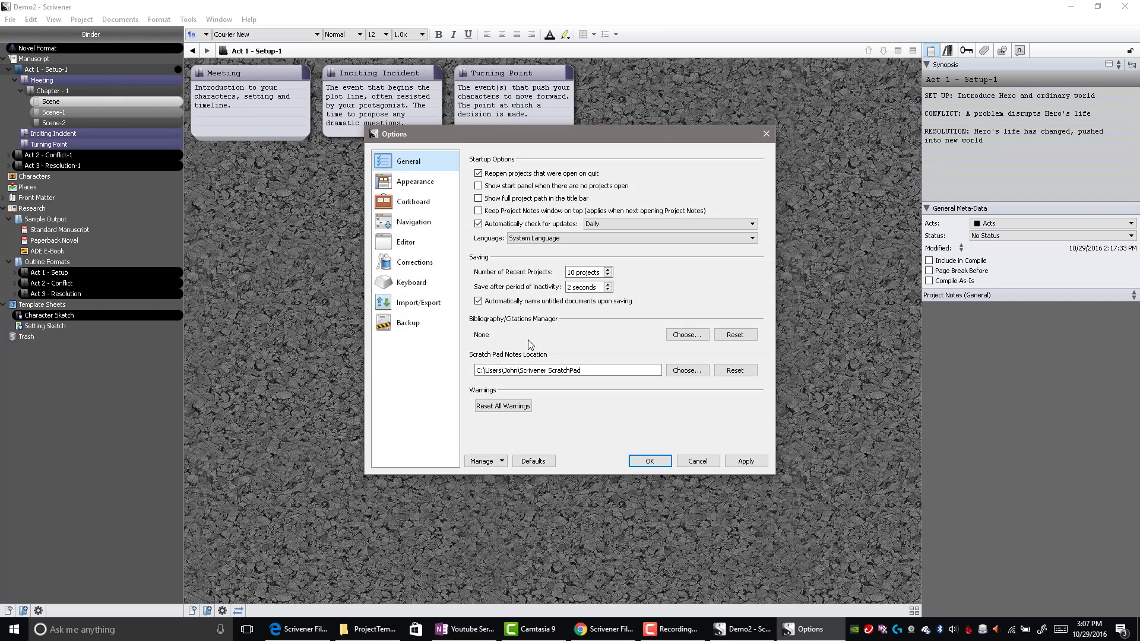
{"action": "left_click", "coordinate": [533, 460]}
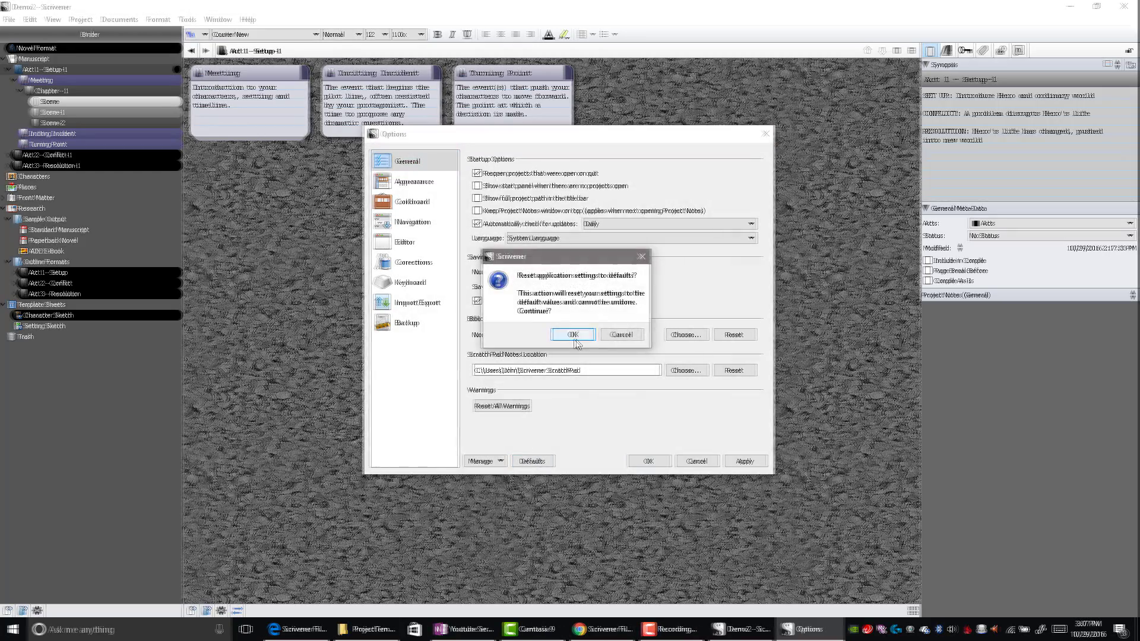
{"action": "left_click", "coordinate": [572, 334]}
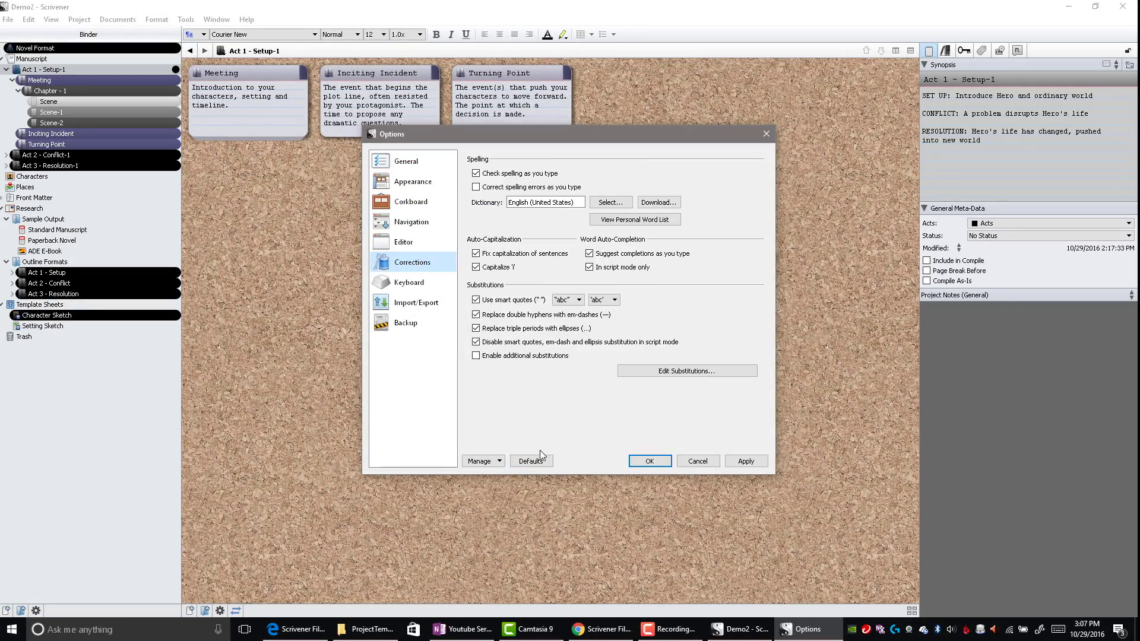
{"action": "left_click", "coordinate": [532, 461]}
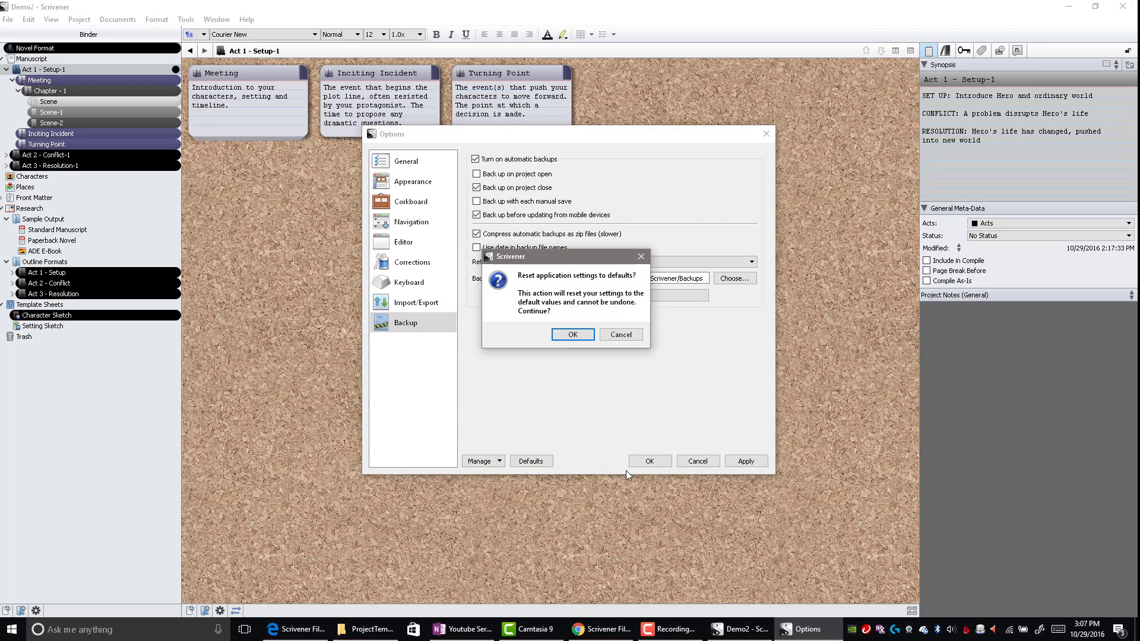
{"action": "left_click", "coordinate": [575, 335]}
{"action": "left_click", "coordinate": [652, 463]}
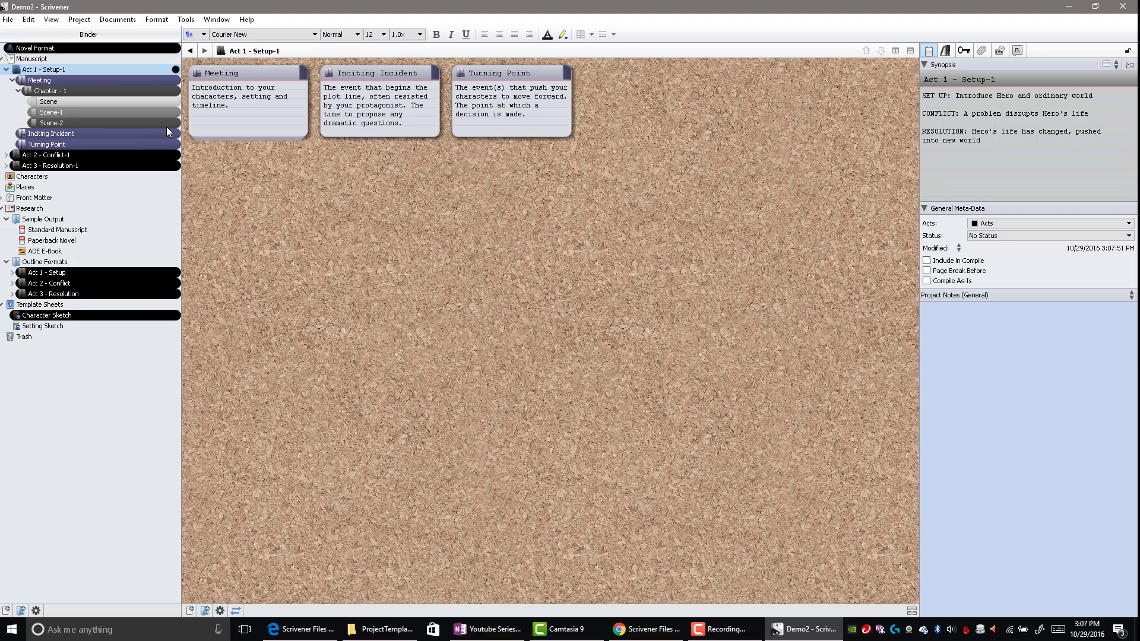
Step: Create a new Fiction project from the Novel template, saved as "Template" on the Desktop
{"action": "left_click", "coordinate": [9, 22]}
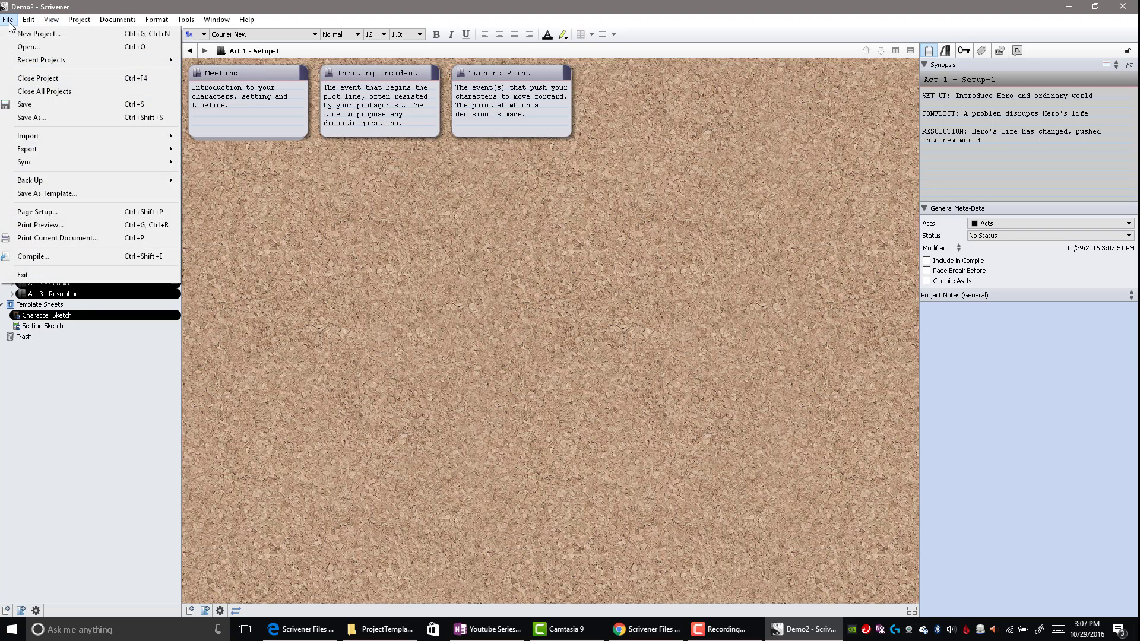
{"action": "left_click", "coordinate": [38, 33]}
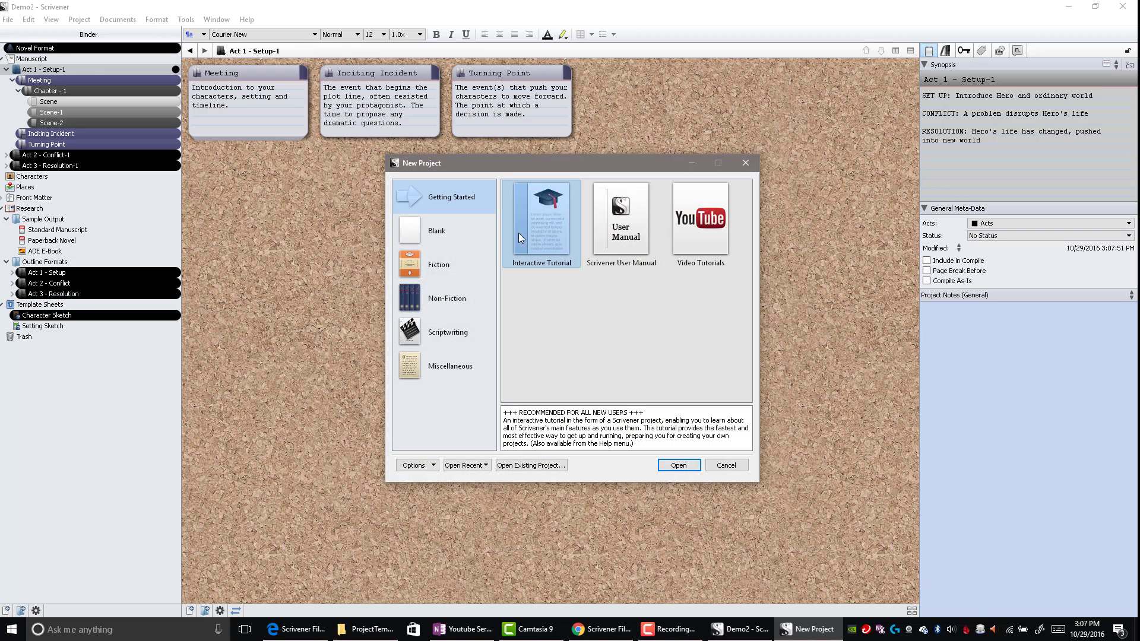
{"action": "left_click", "coordinate": [455, 265]}
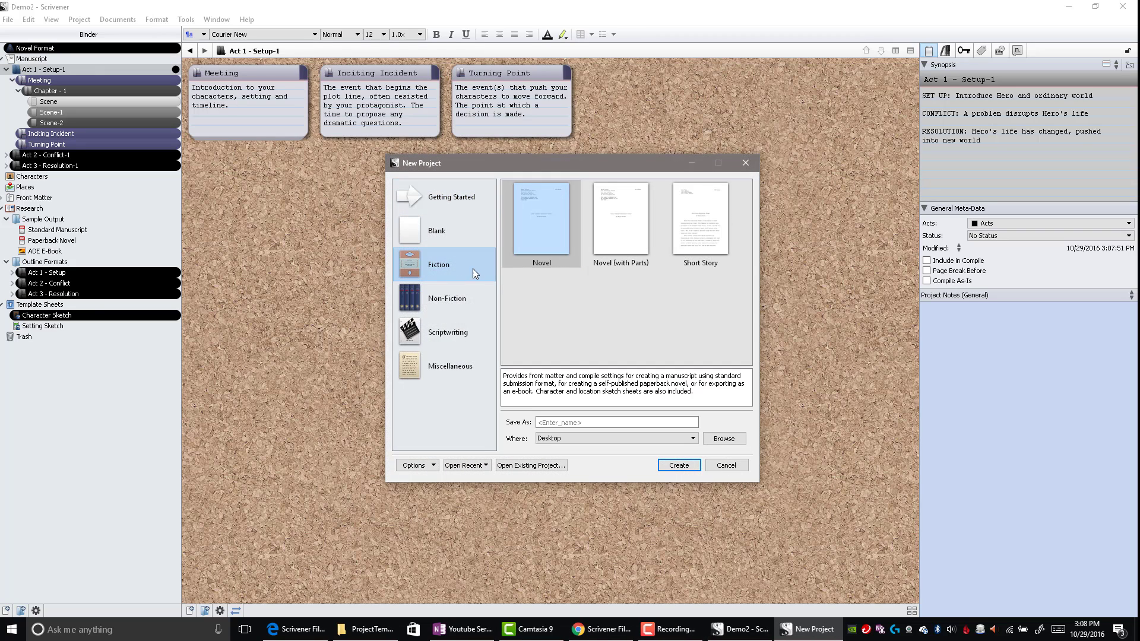
{"action": "left_click", "coordinate": [563, 425]}
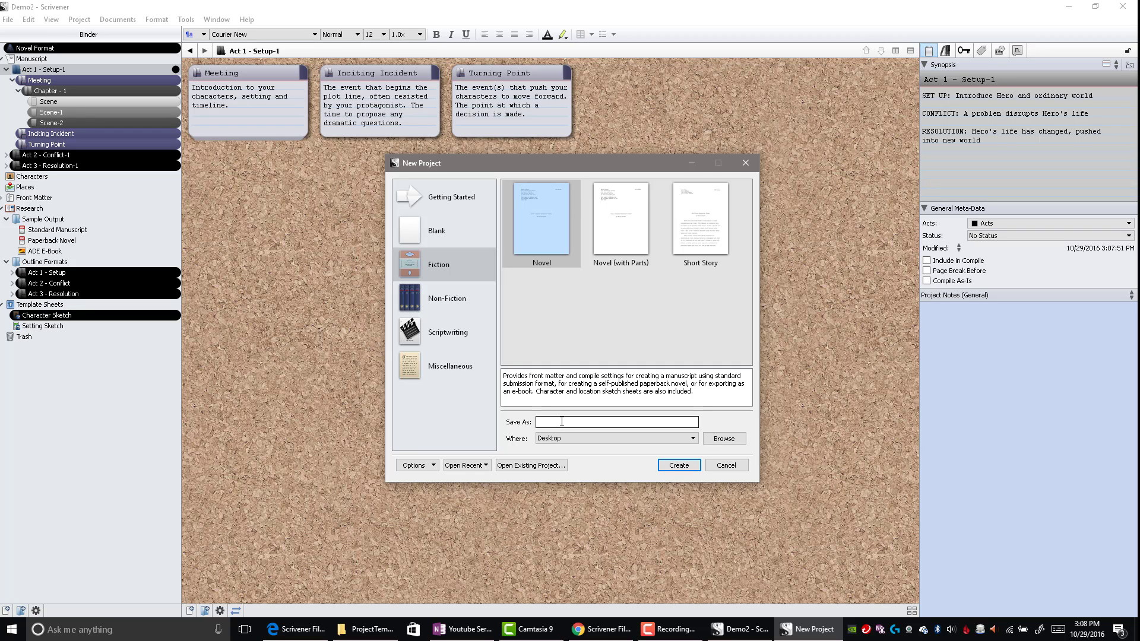
{"action": "type", "text": "Template"}
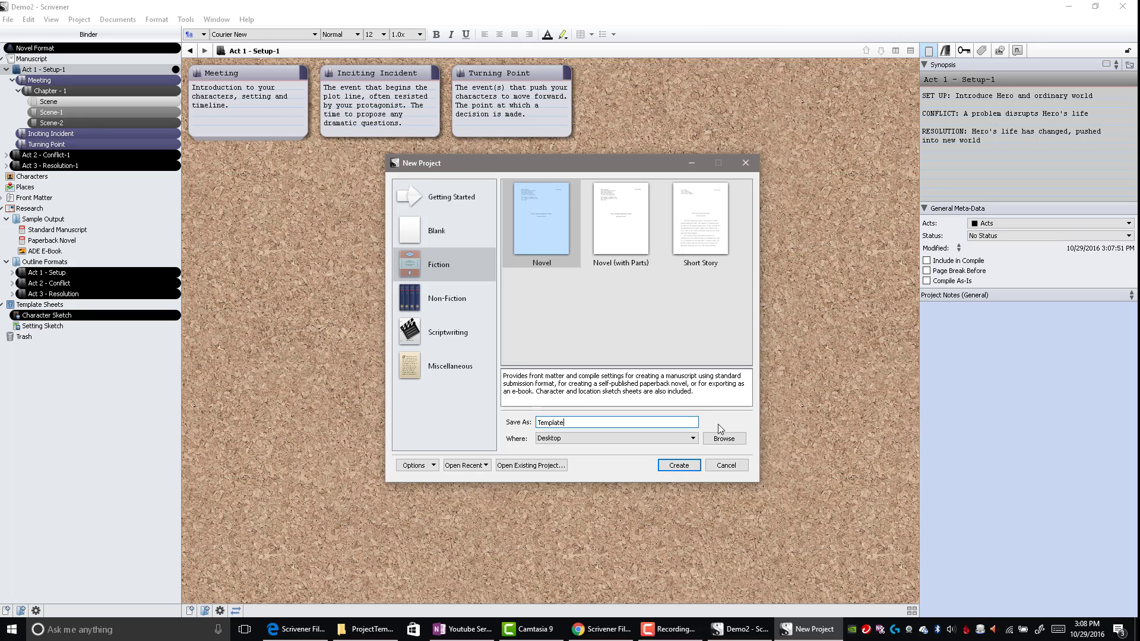
{"action": "left_click", "coordinate": [687, 468]}
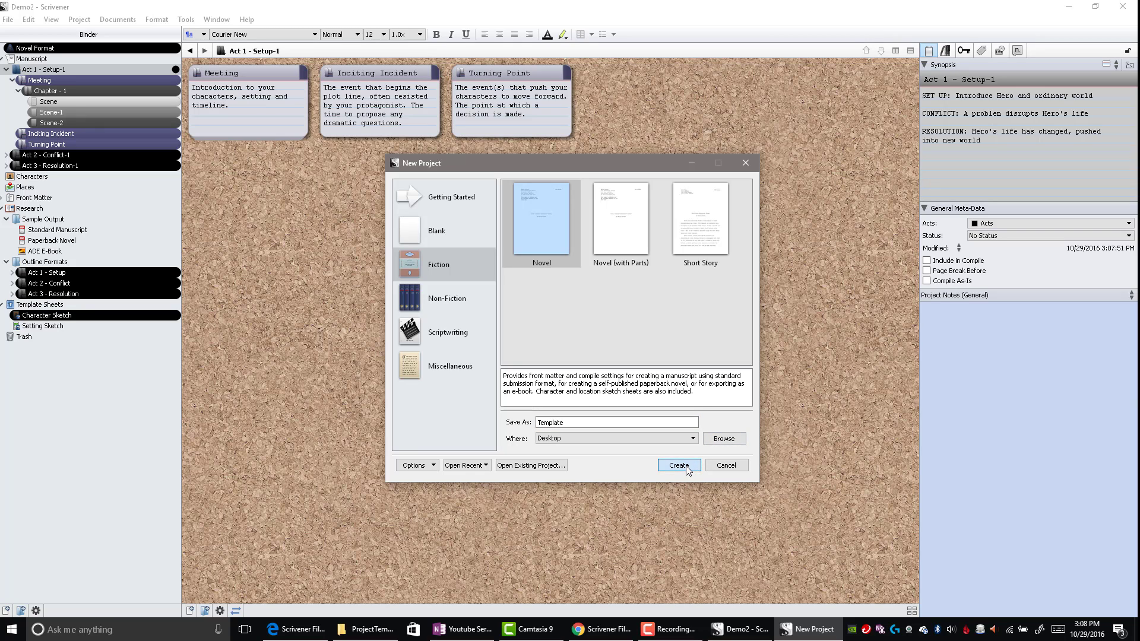
Step: Save the Template project as a project template titled "Novel" in the Fiction category
{"action": "left_click", "coordinate": [717, 158]}
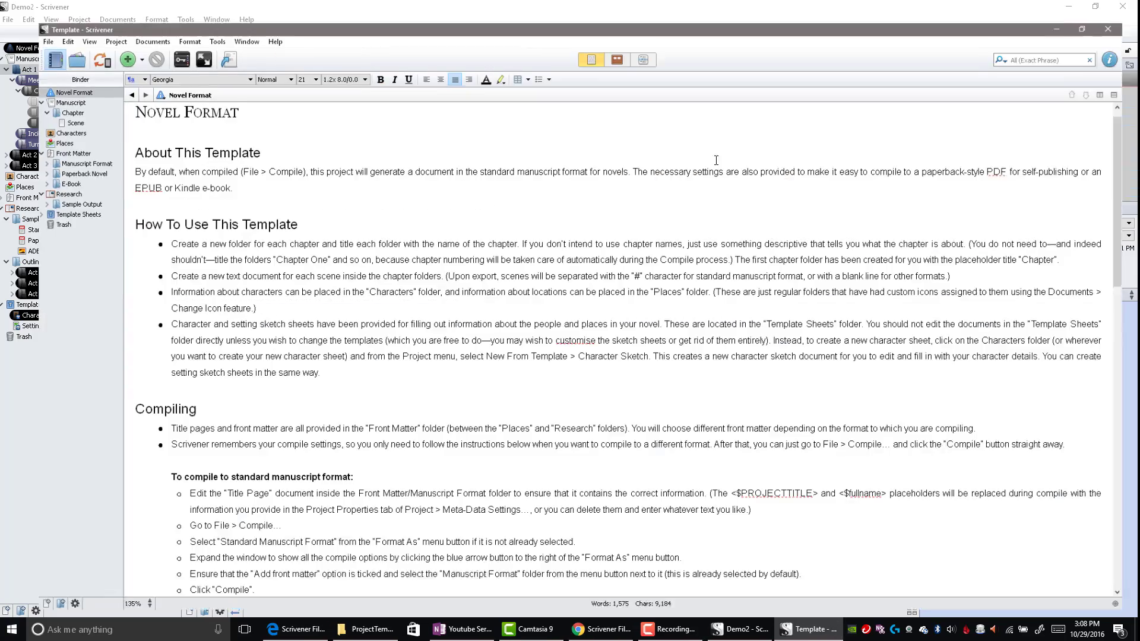
{"action": "left_click", "coordinate": [9, 19]}
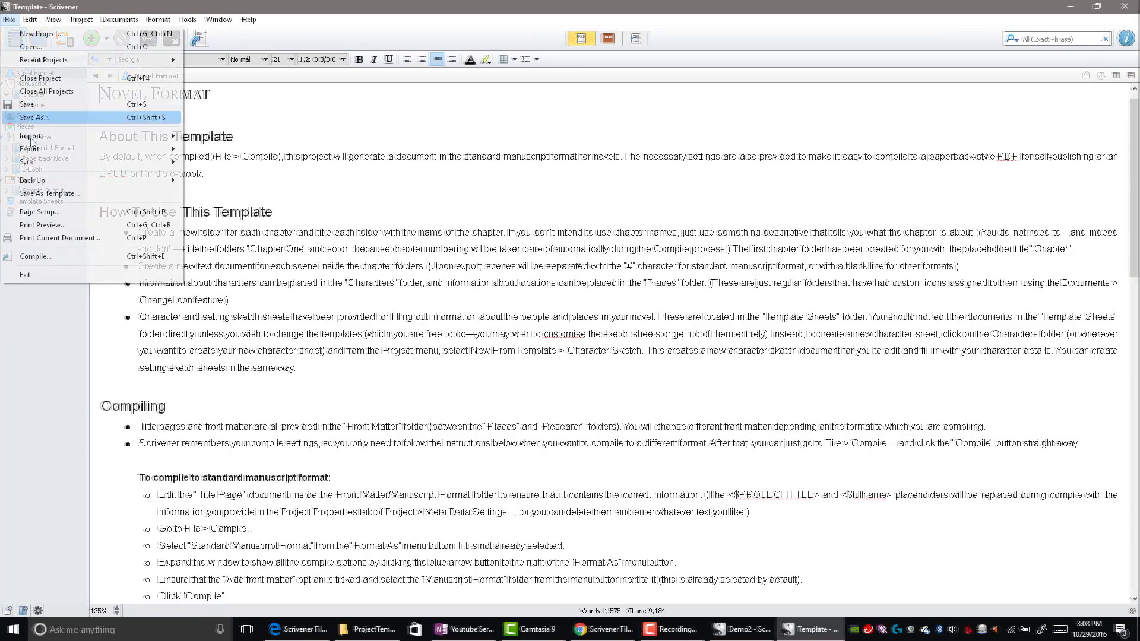
{"action": "left_click", "coordinate": [466, 25]}
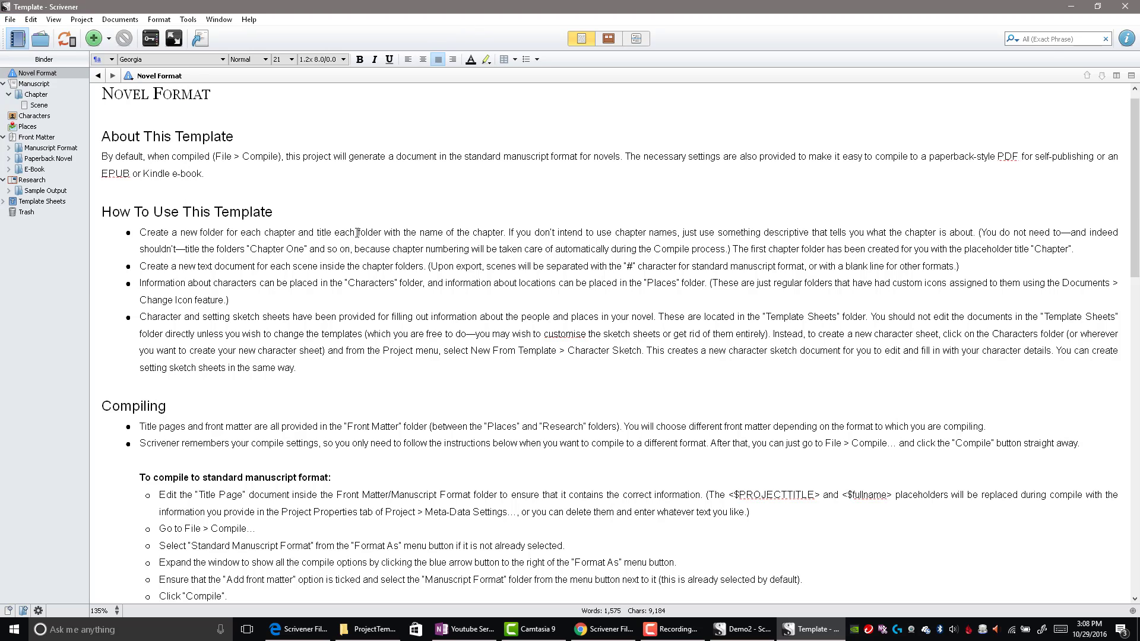
{"action": "left_click", "coordinate": [10, 19]}
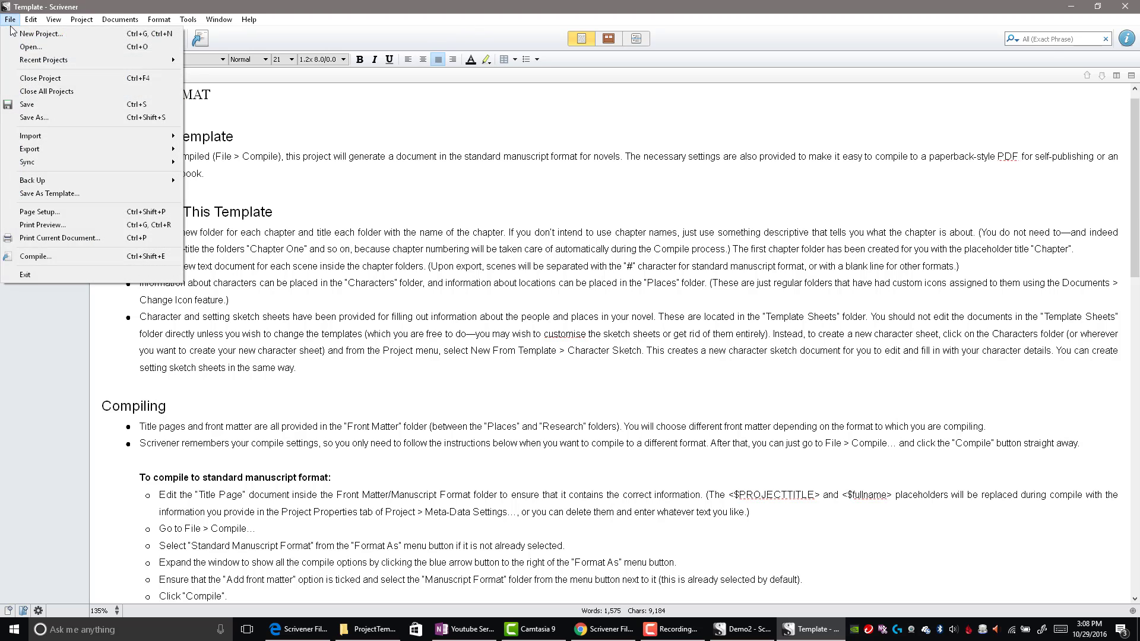
{"action": "left_click", "coordinate": [30, 193]}
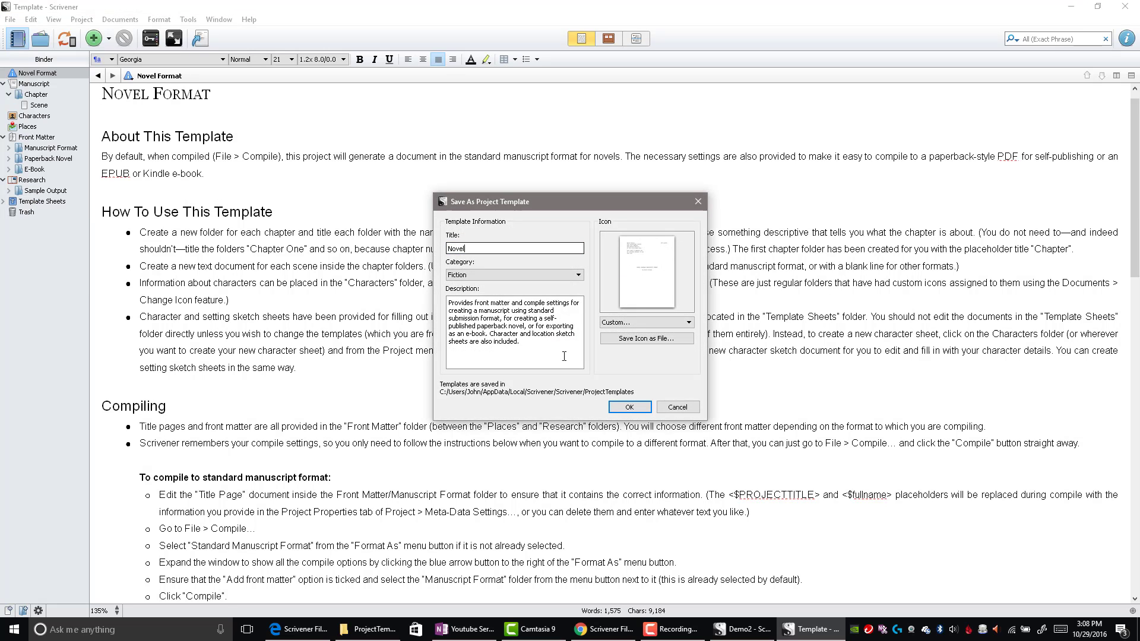
{"action": "left_click", "coordinate": [628, 408]}
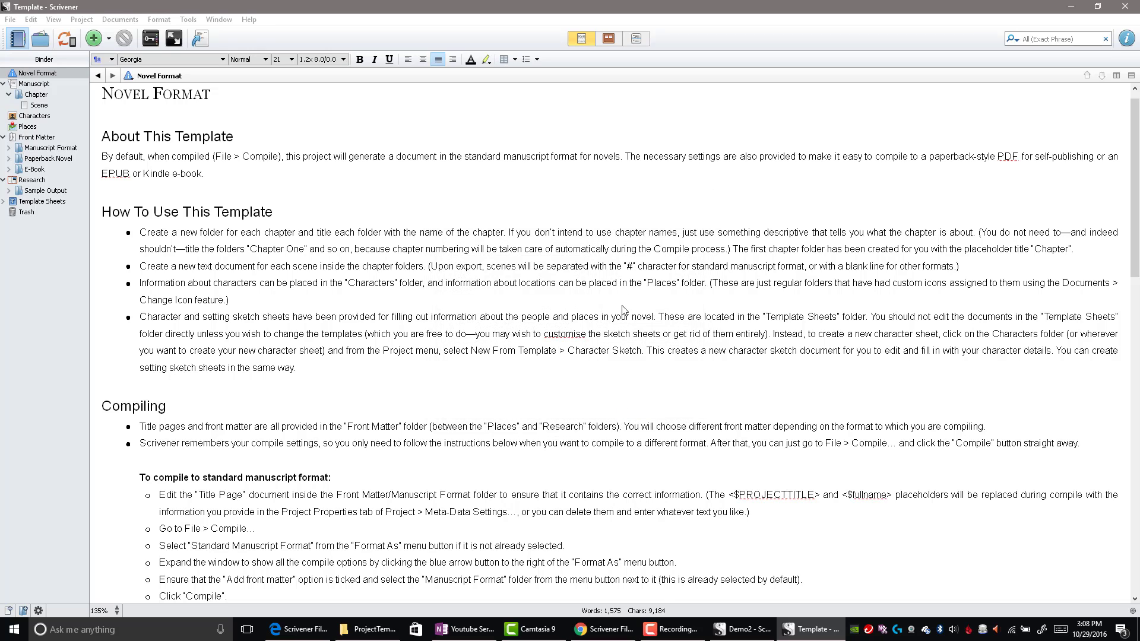
Step: Close and relaunch Scrivener, and reopen the Template project
{"action": "left_click", "coordinate": [1122, 9]}
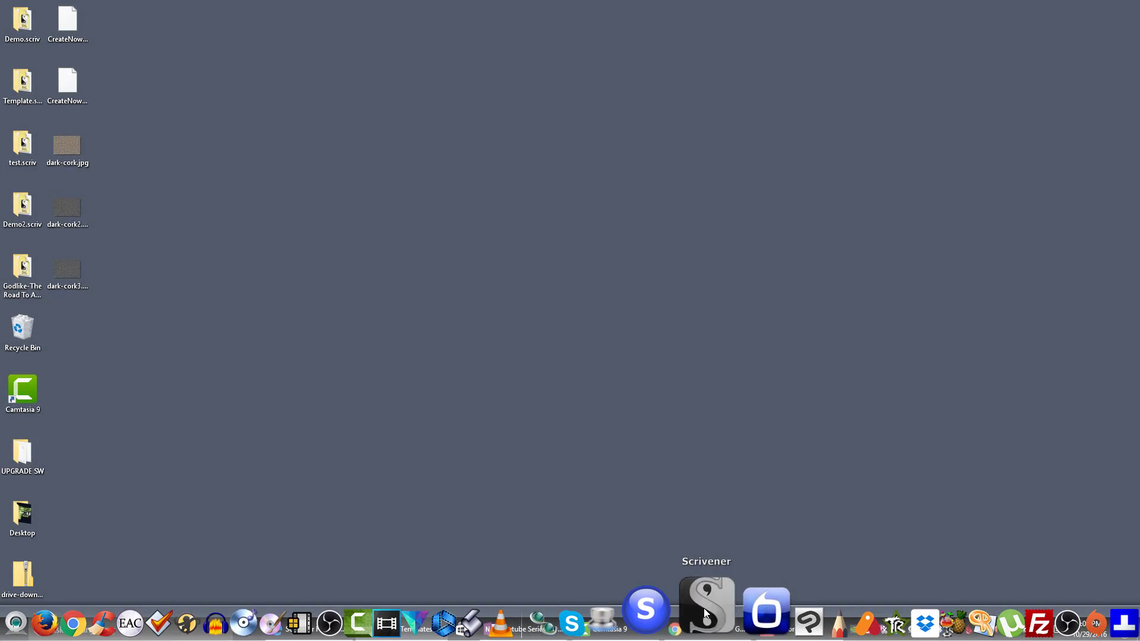
{"action": "left_click", "coordinate": [705, 614]}
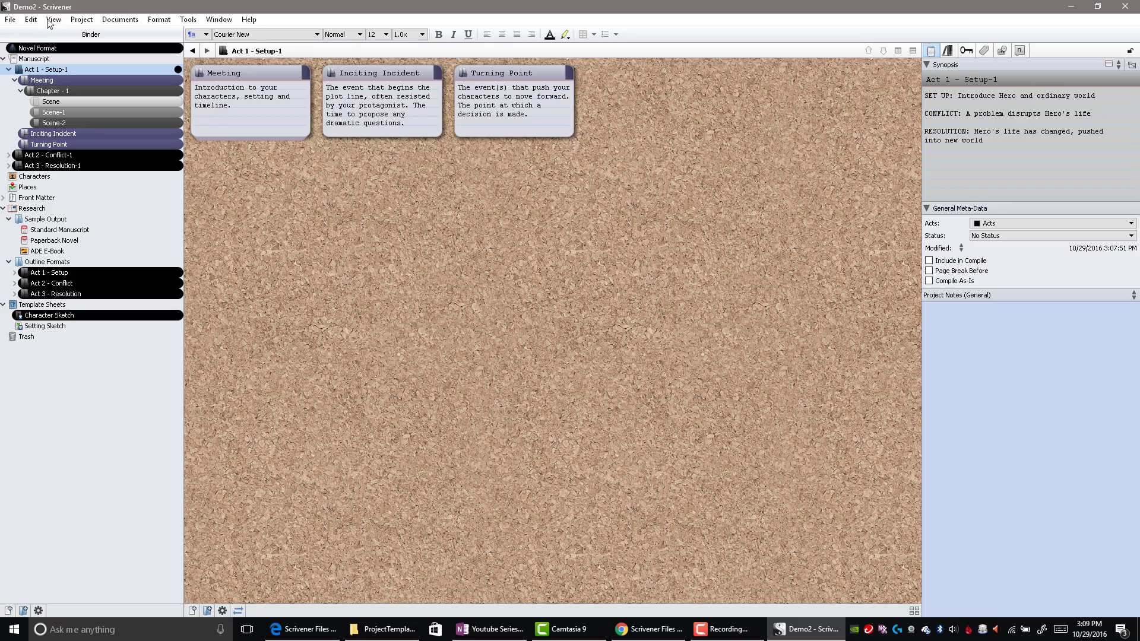
{"action": "left_click", "coordinate": [10, 19]}
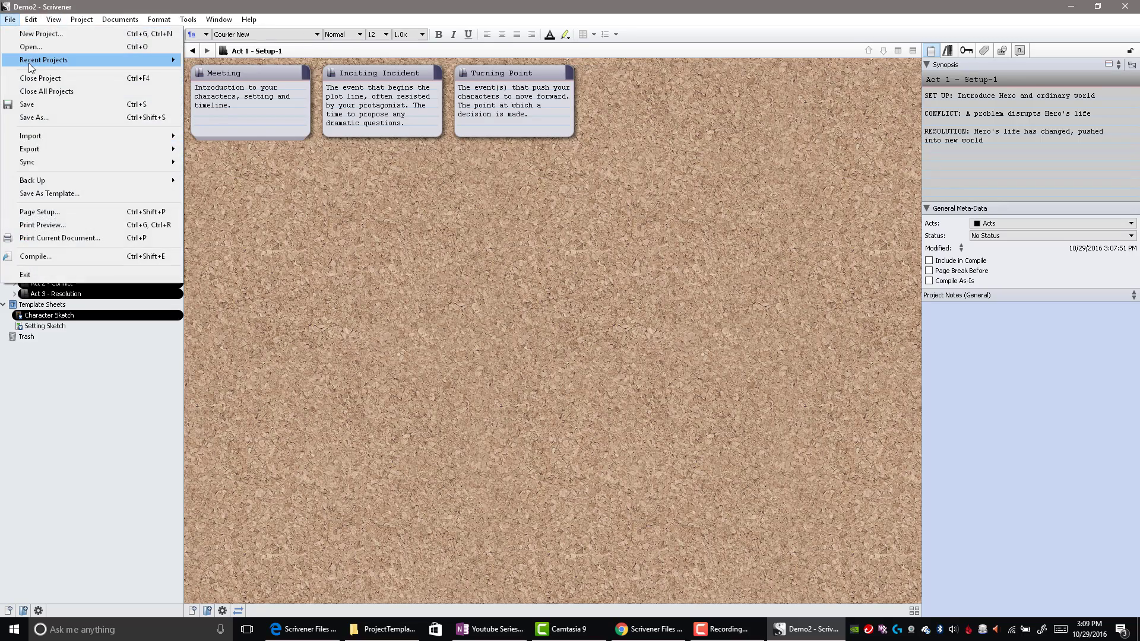
{"action": "key", "text": "Escape"}
{"action": "key", "text": "Escape"}
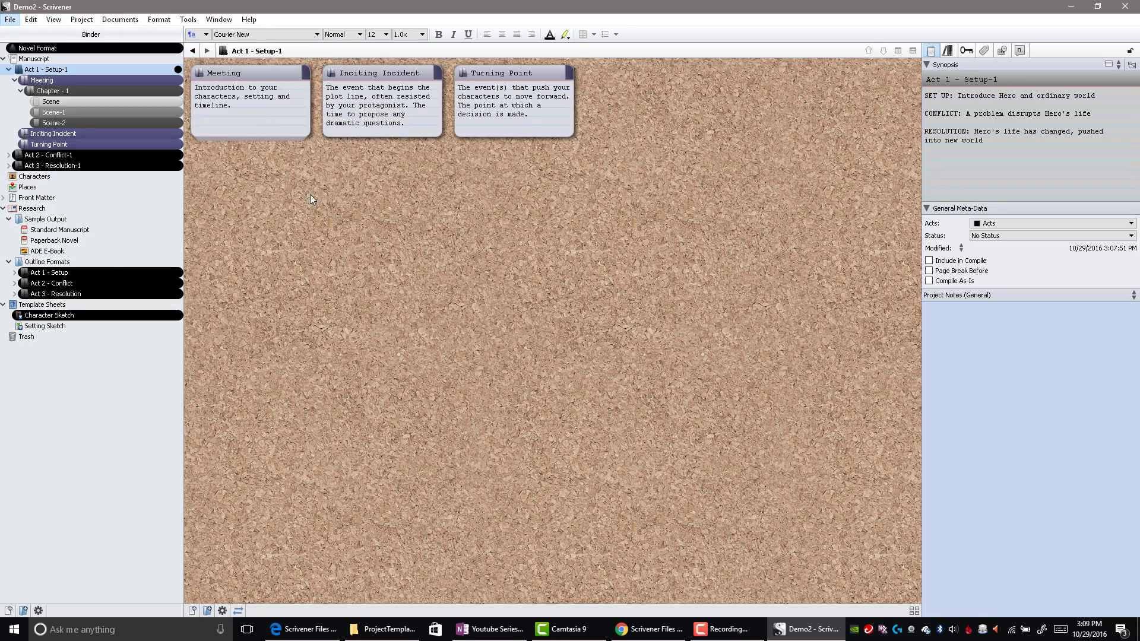
{"action": "left_click", "coordinate": [11, 20]}
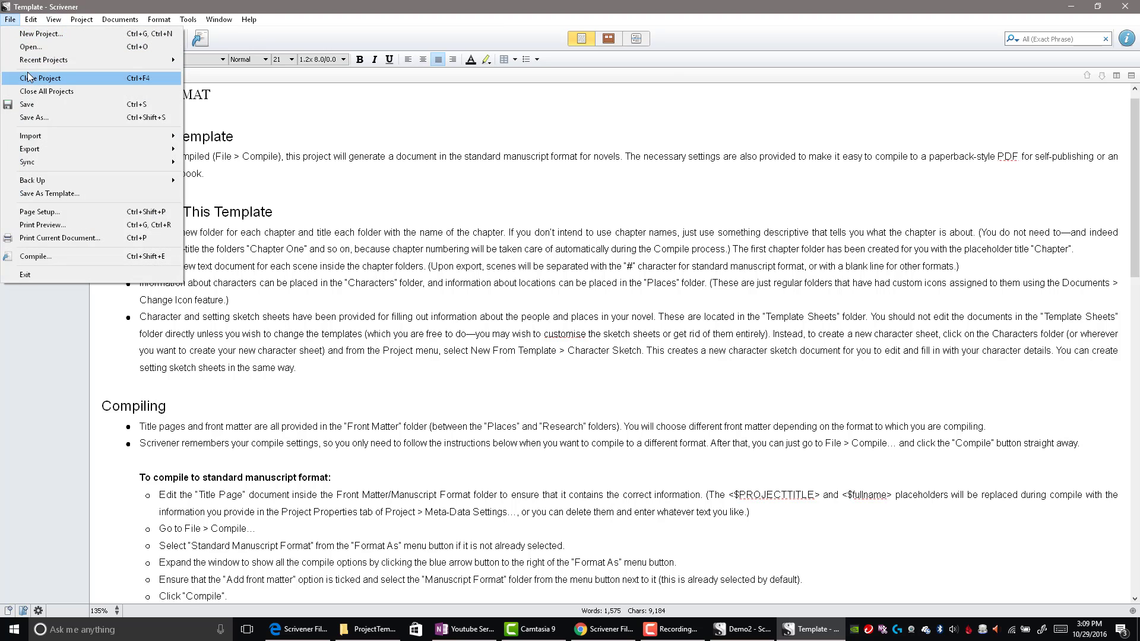
{"action": "left_click", "coordinate": [588, 204]}
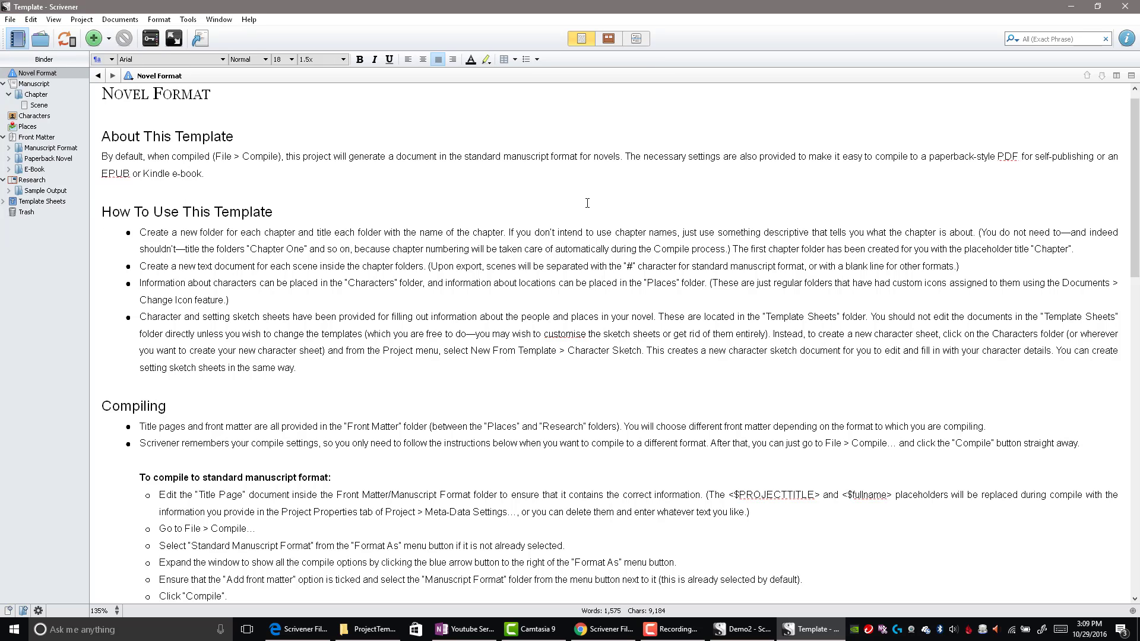